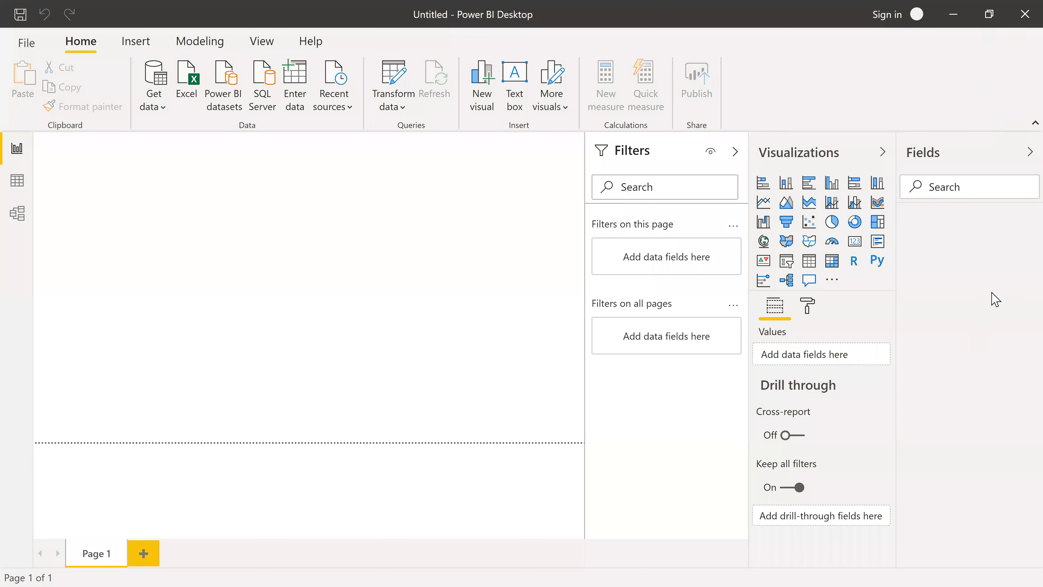
key(super+Down)
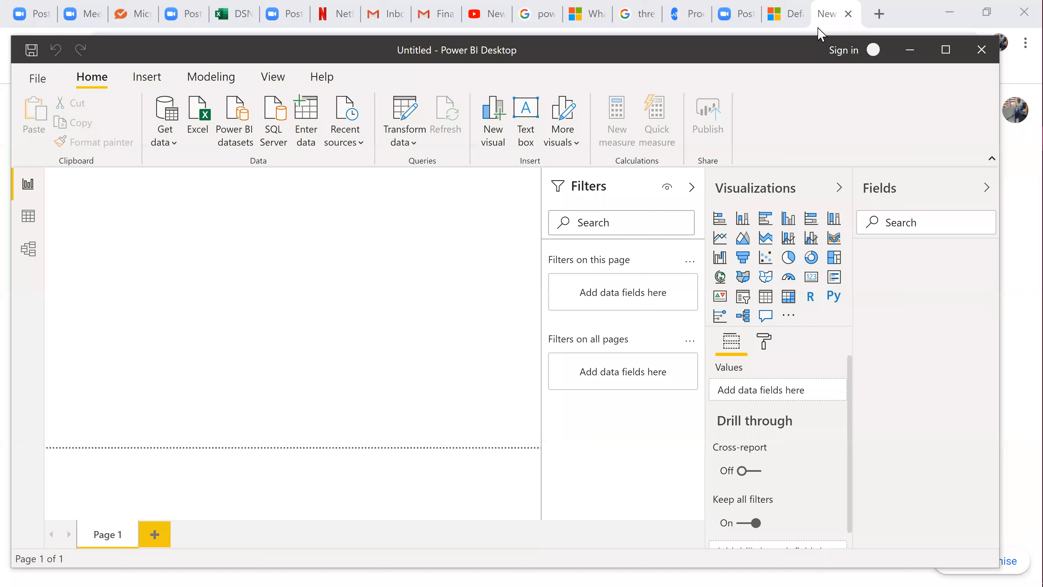
double_click(627, 42)
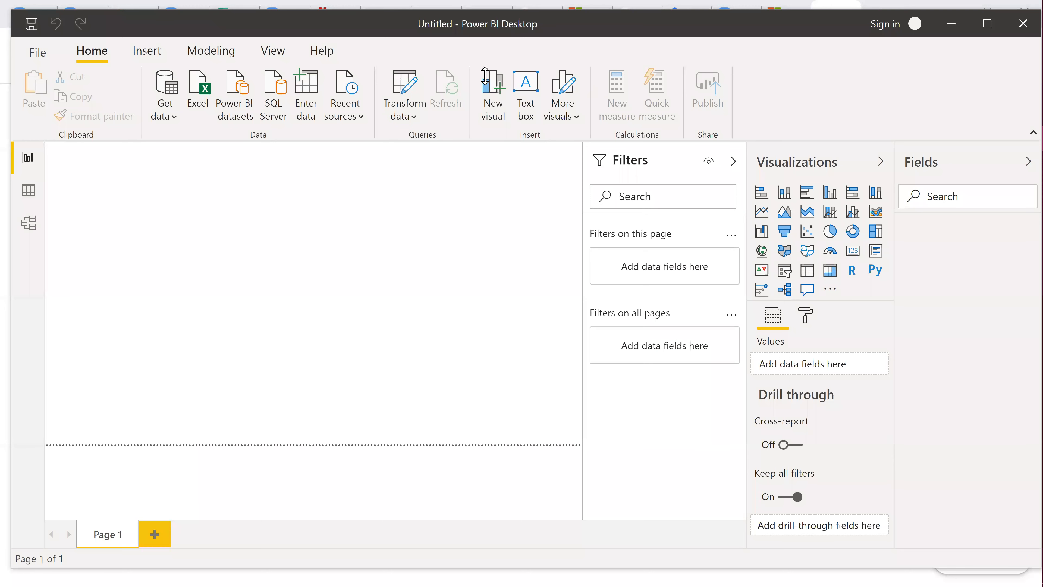
key(super+Up)
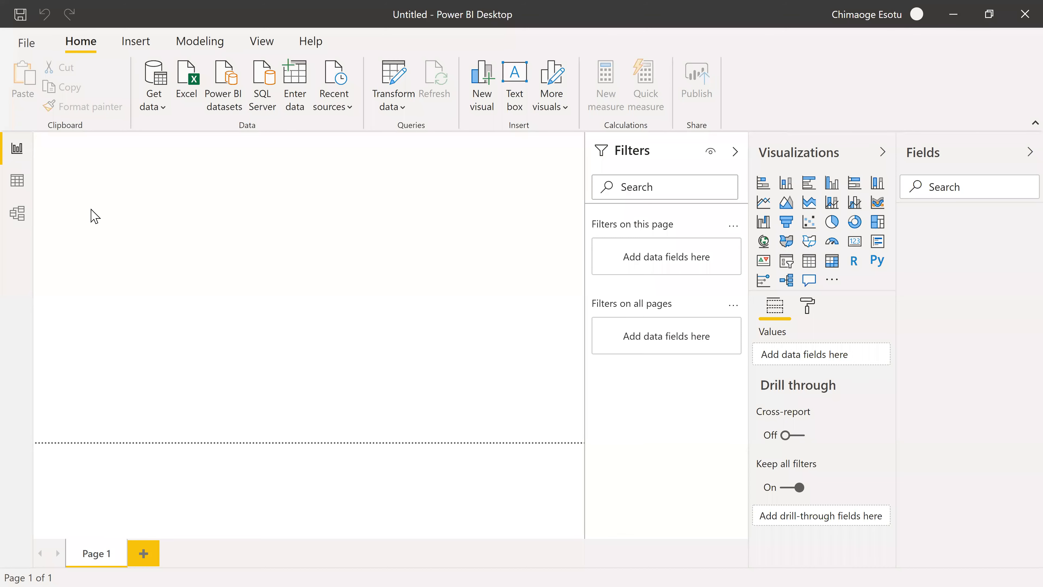
Look at the empty Data view and Model view, and return to the Report view.
click(25, 181)
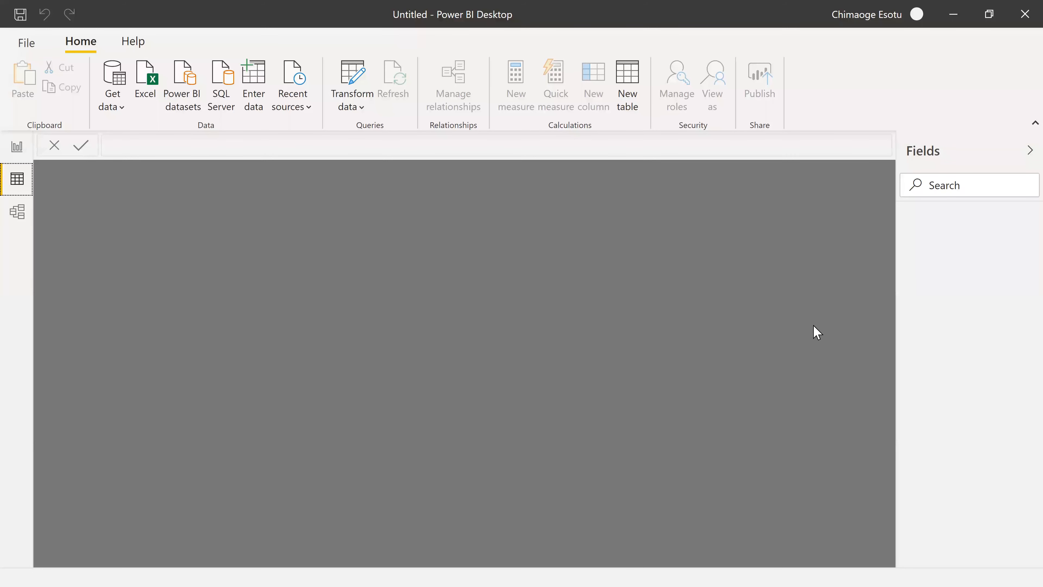
click(18, 219)
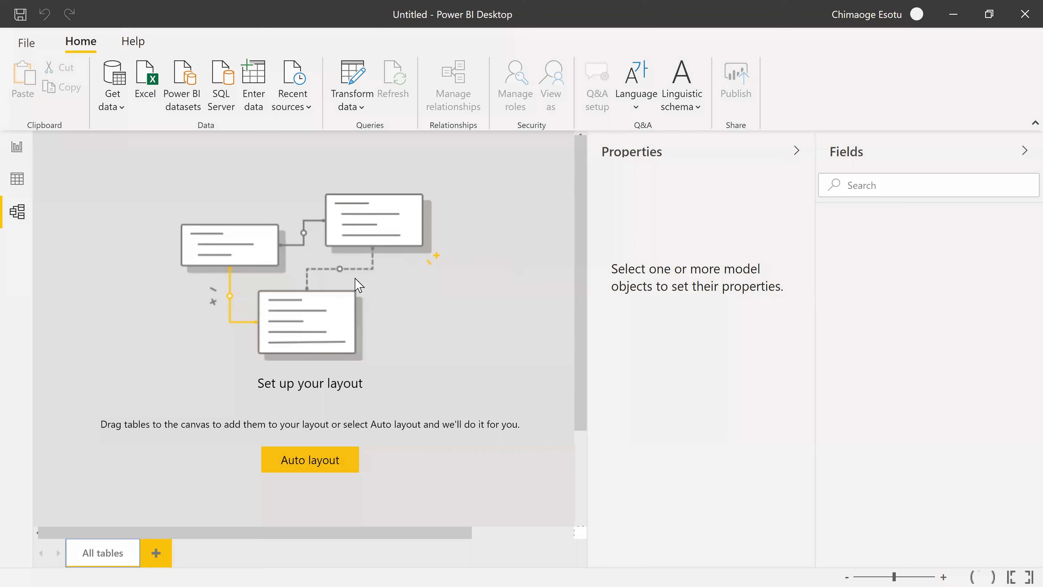
click(17, 146)
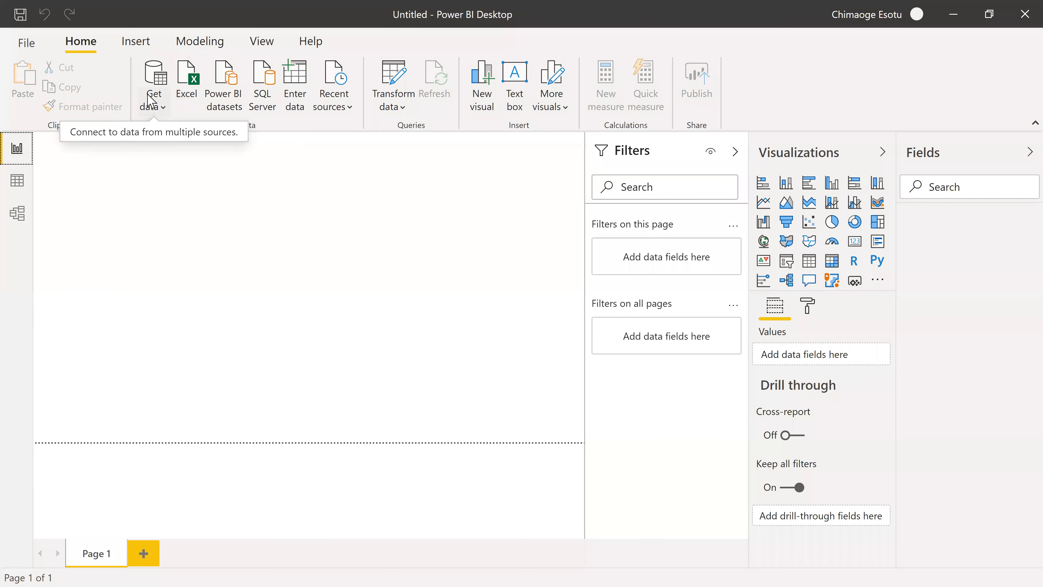
Examine the common data sources and browse the complete list of available connectors in Get Data.
click(165, 116)
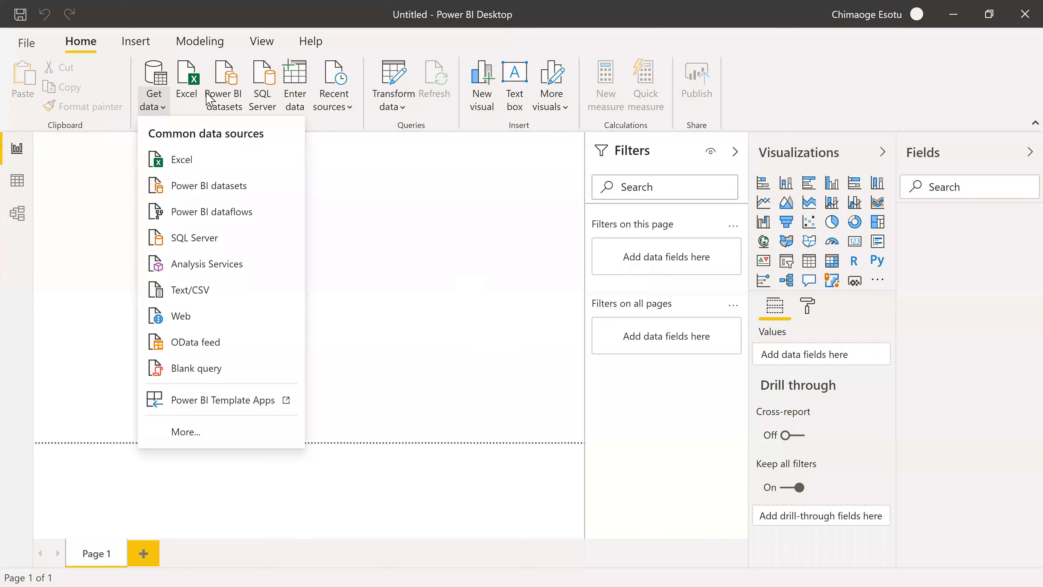
click(197, 100)
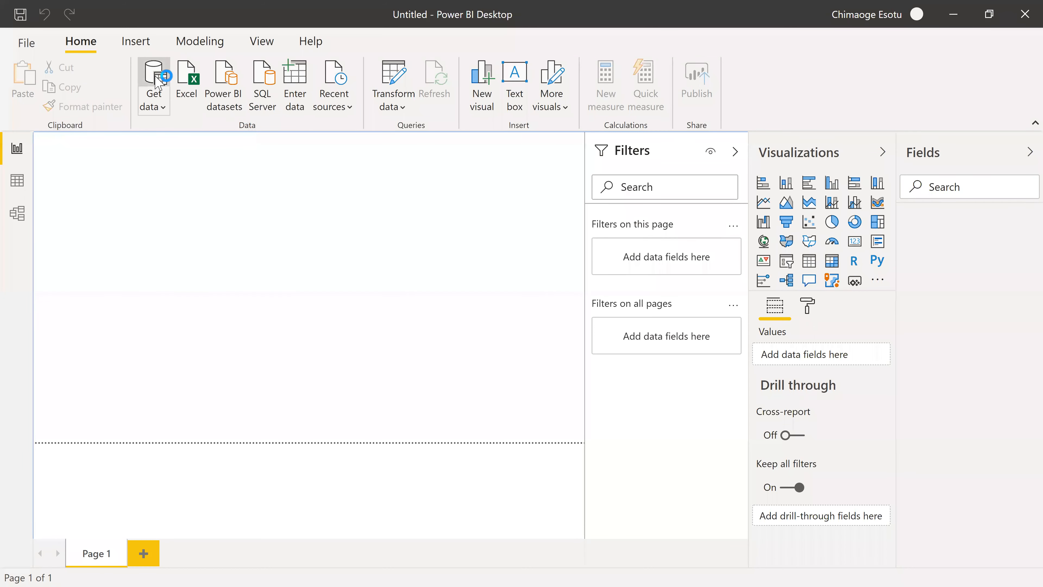
click(166, 95)
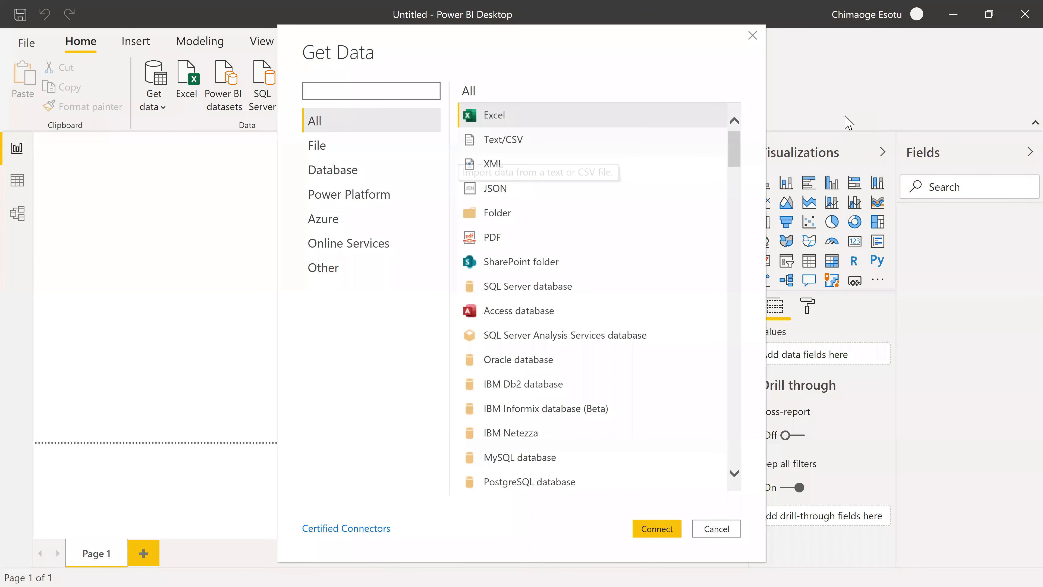
scroll(677, 165, down, 6)
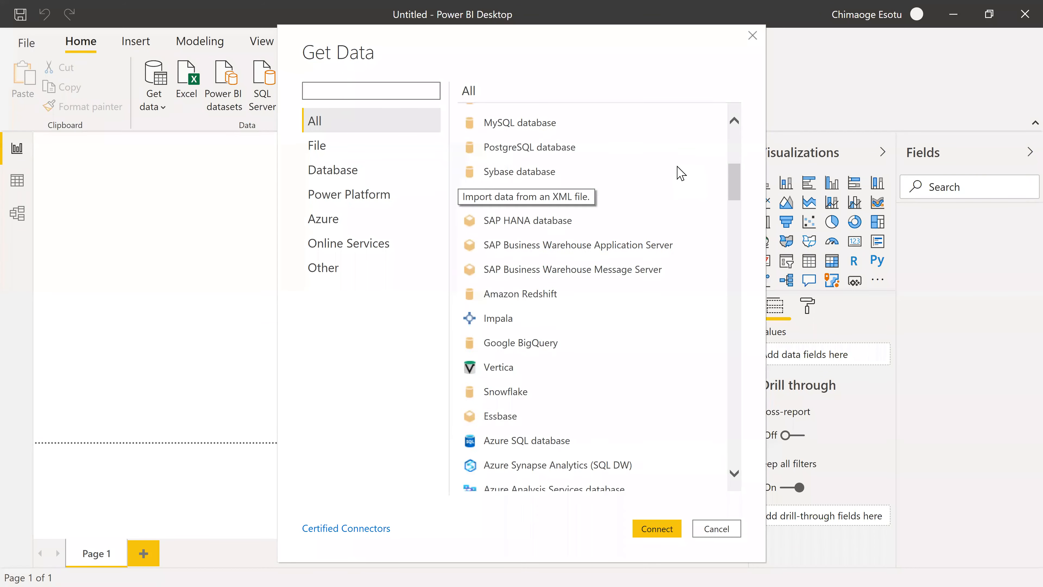
scroll(681, 185, down, 20)
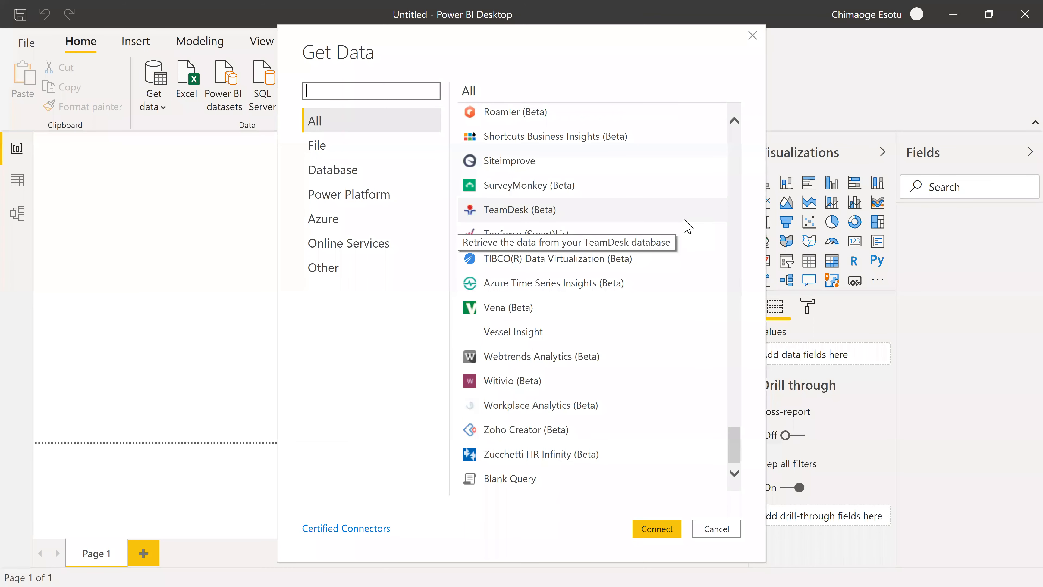
scroll(689, 225, up, 15)
scroll(690, 224, up, 15)
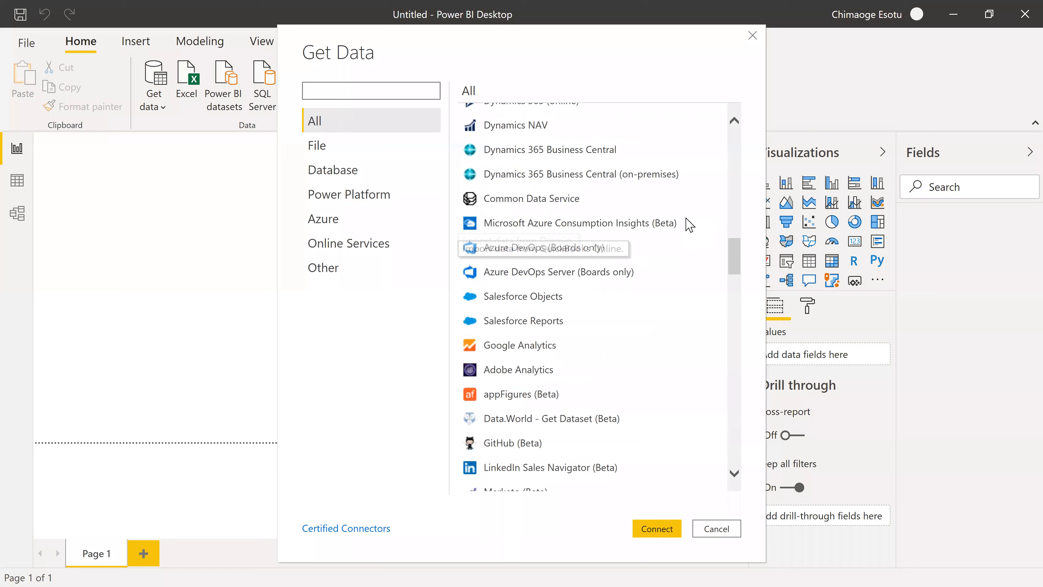
scroll(690, 225, up, 5)
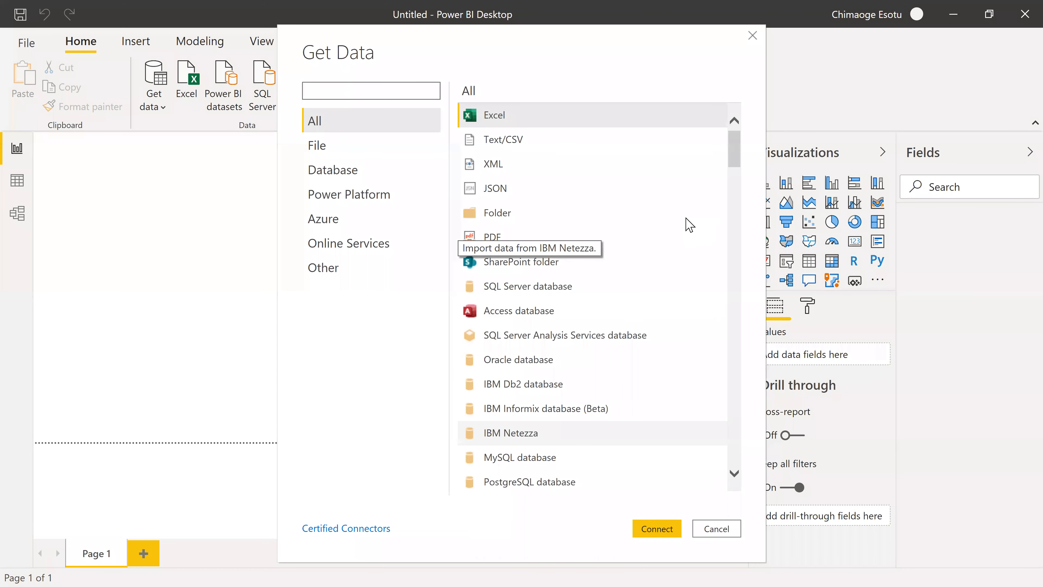
Review the Database, Azure and Power Platform connector categories, return to all connectors, and close Get Data without connecting.
click(360, 173)
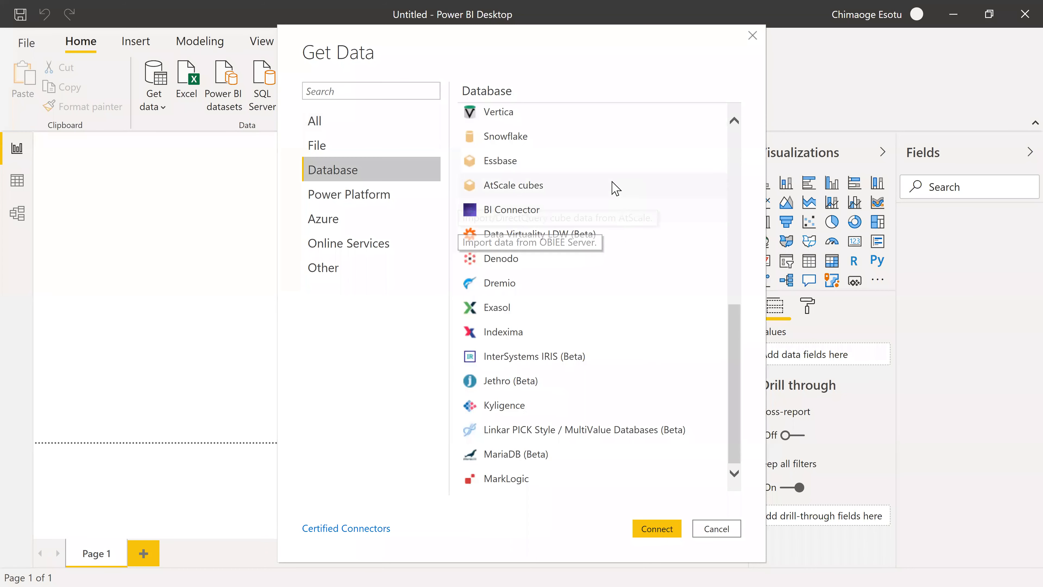
scroll(646, 252, up, 4)
scroll(646, 251, up, 4)
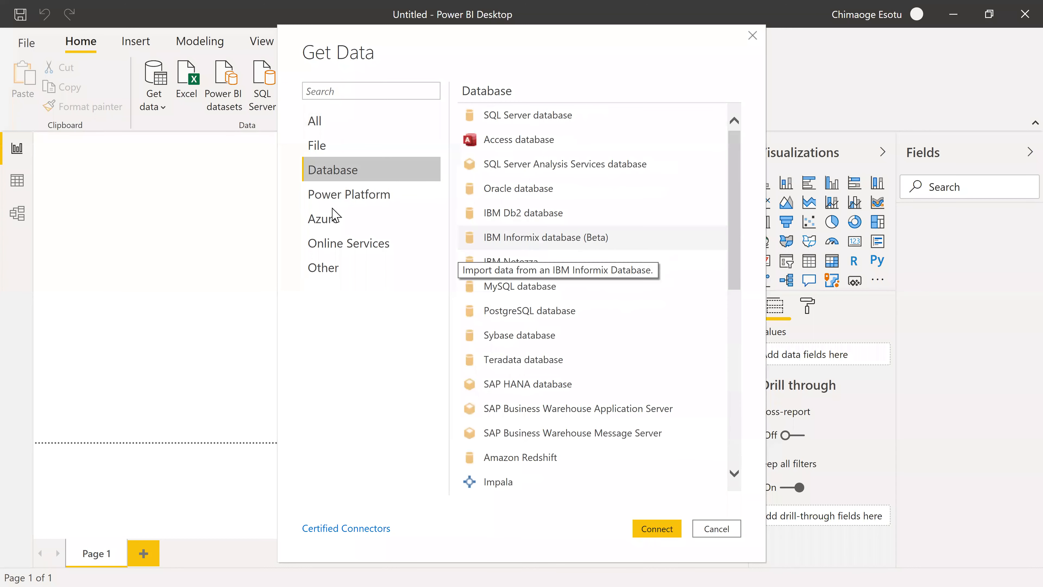
click(347, 224)
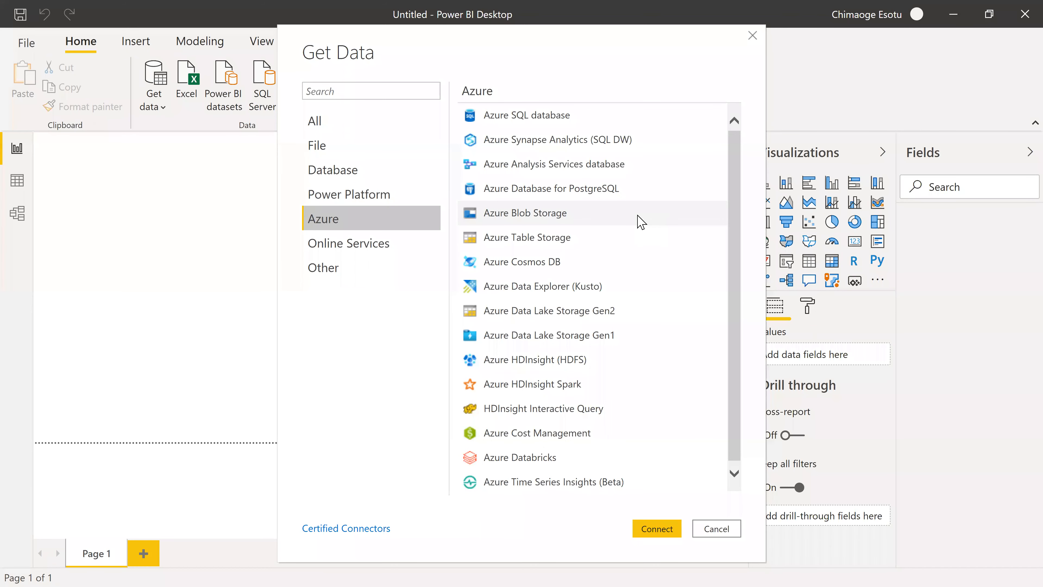
click(339, 204)
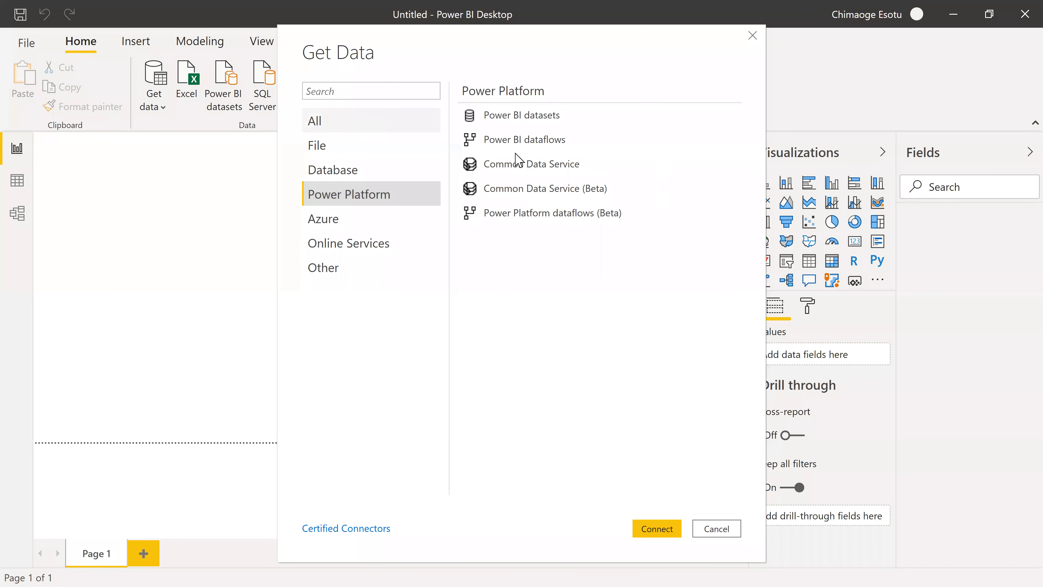
click(345, 123)
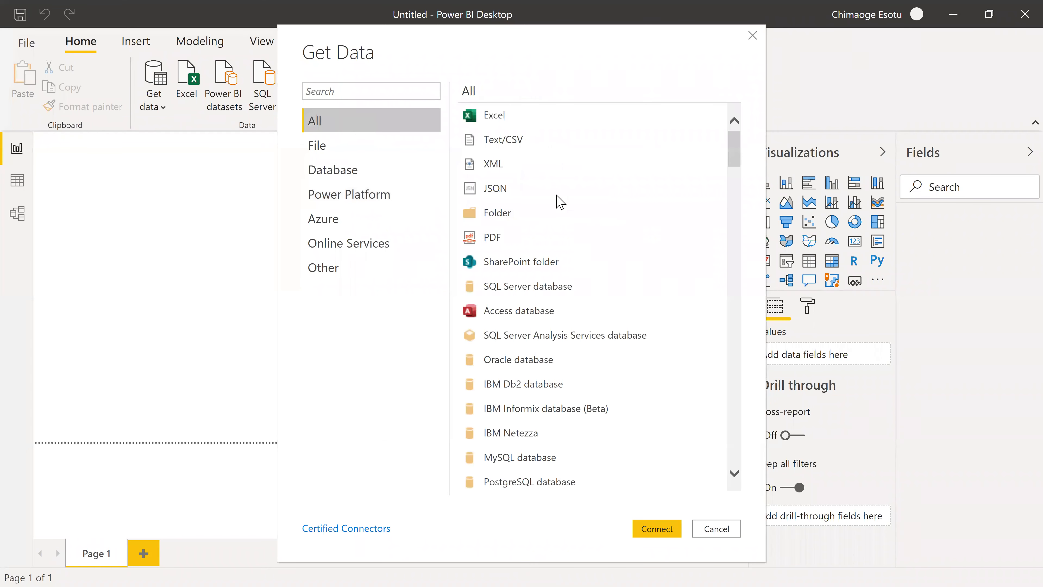
scroll(600, 177, down, 3)
scroll(542, 155, up, 3)
click(752, 35)
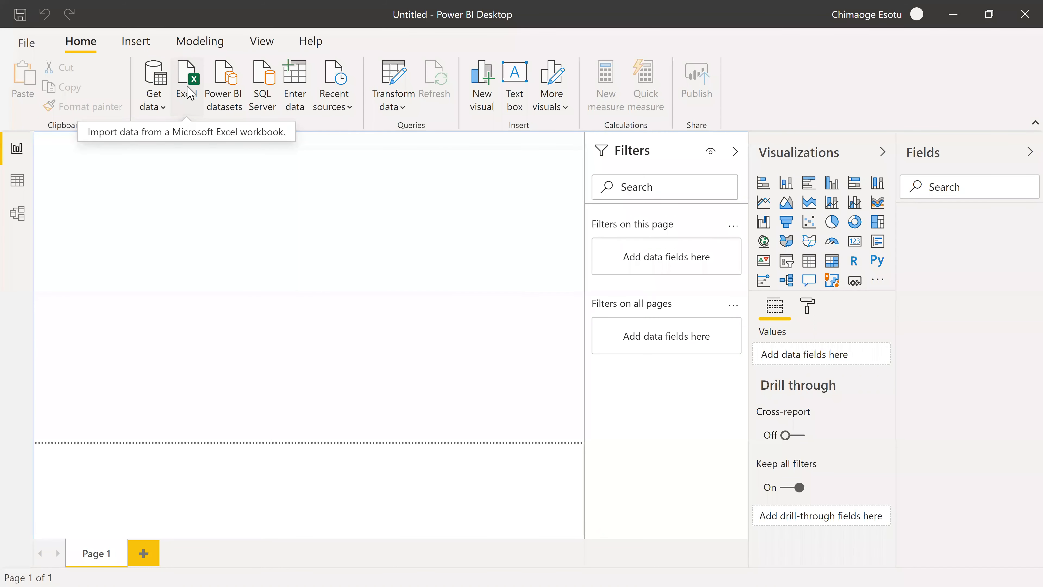
Open the file picker for importing an Excel workbook and dismiss it without choosing a file.
click(189, 92)
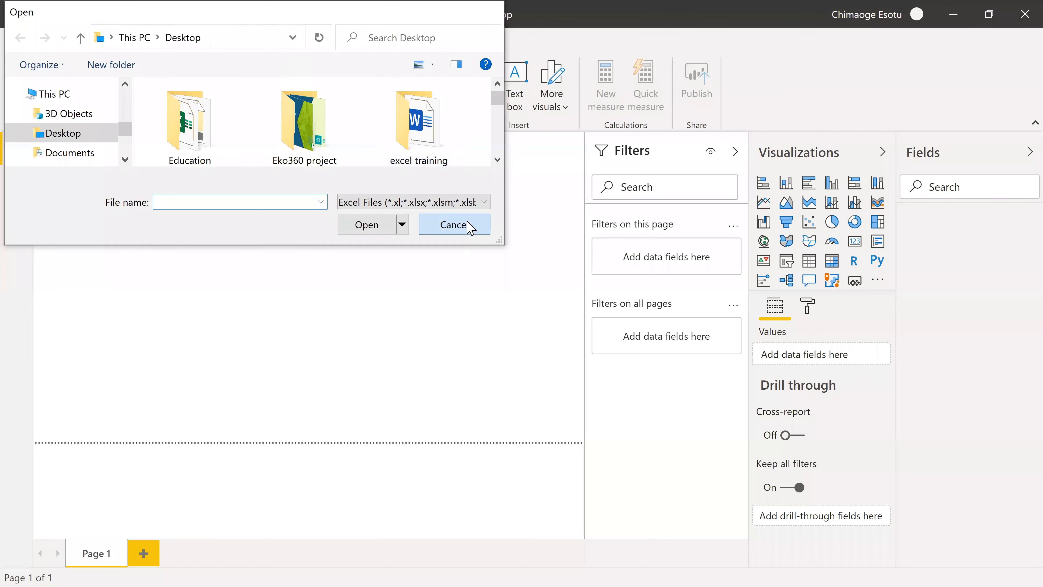
click(454, 225)
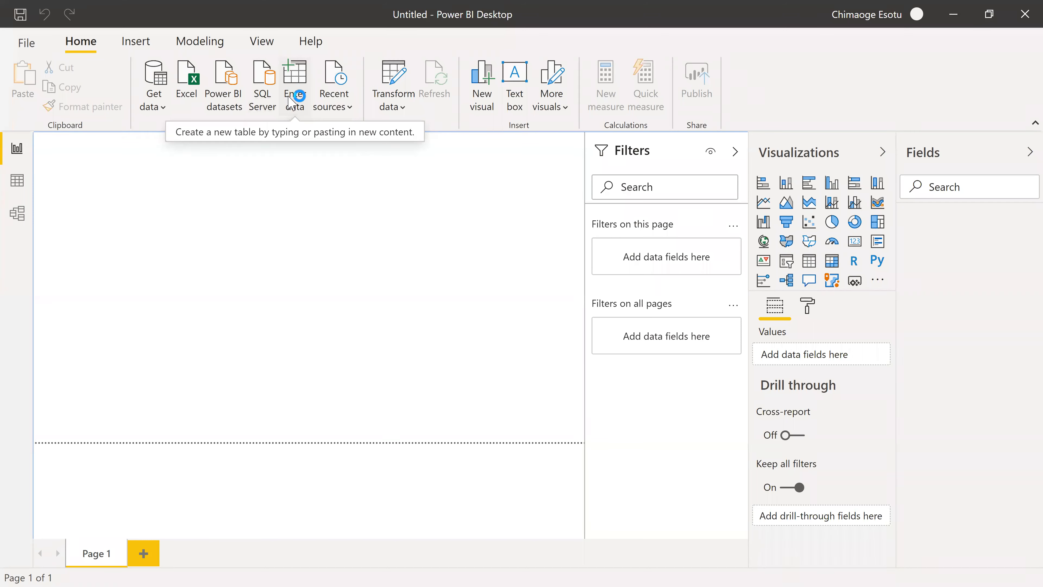
Try entering data manually by laying out a new table with five columns and six rows, and discard it.
click(303, 89)
click(390, 80)
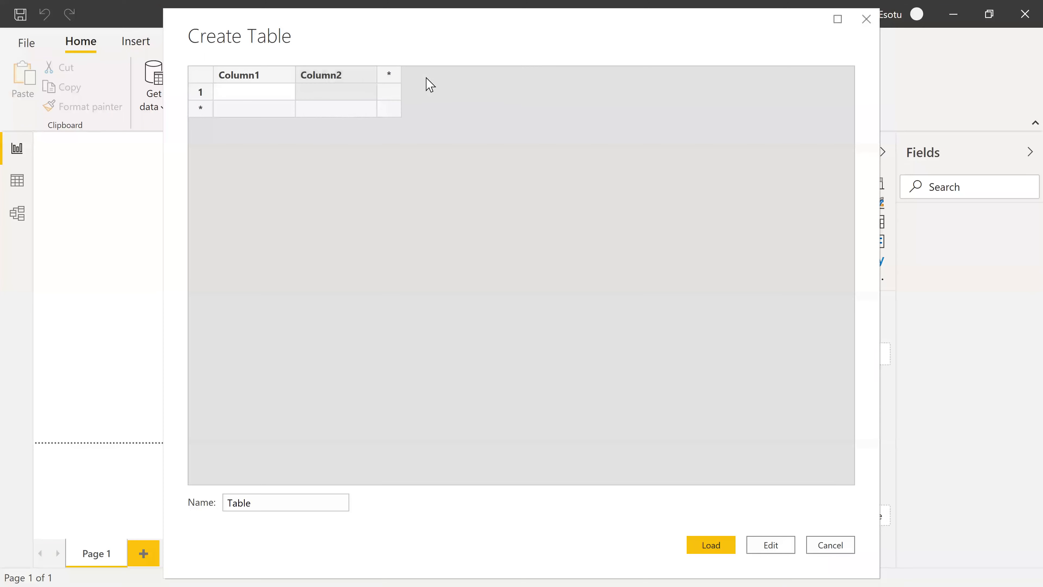
click(473, 81)
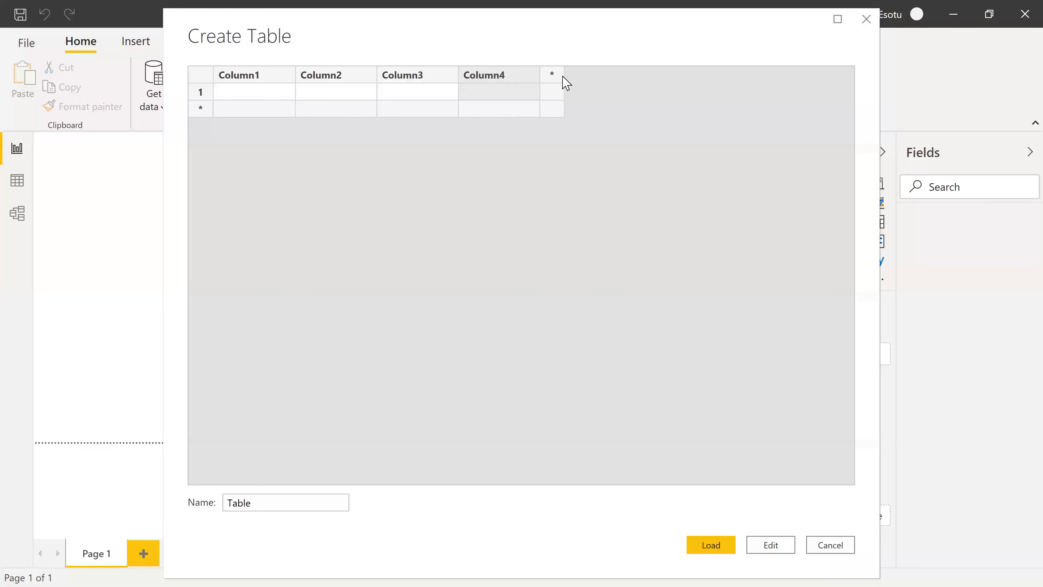
click(561, 81)
click(200, 112)
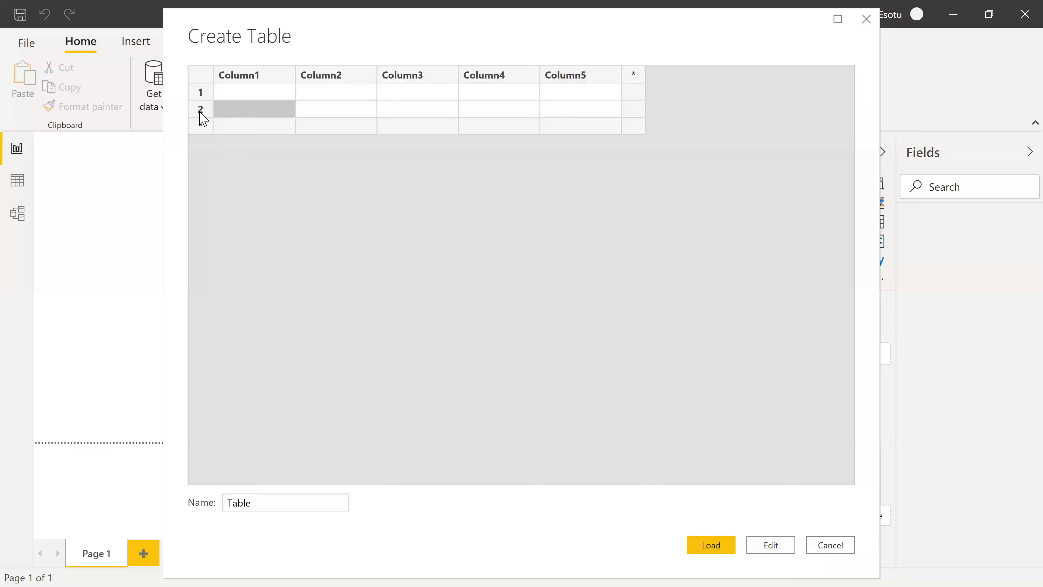
click(200, 125)
click(200, 143)
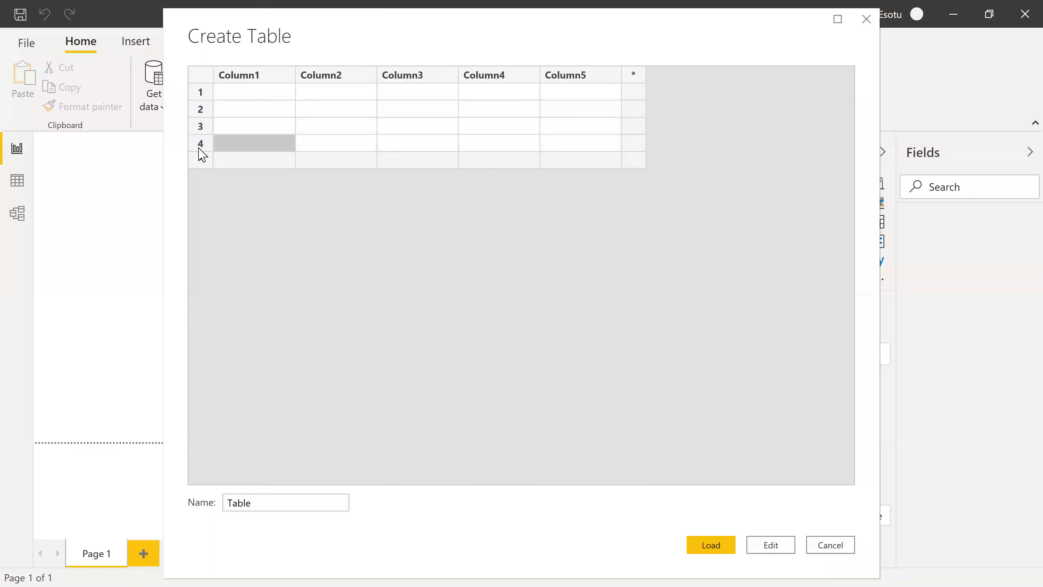
click(201, 160)
click(200, 175)
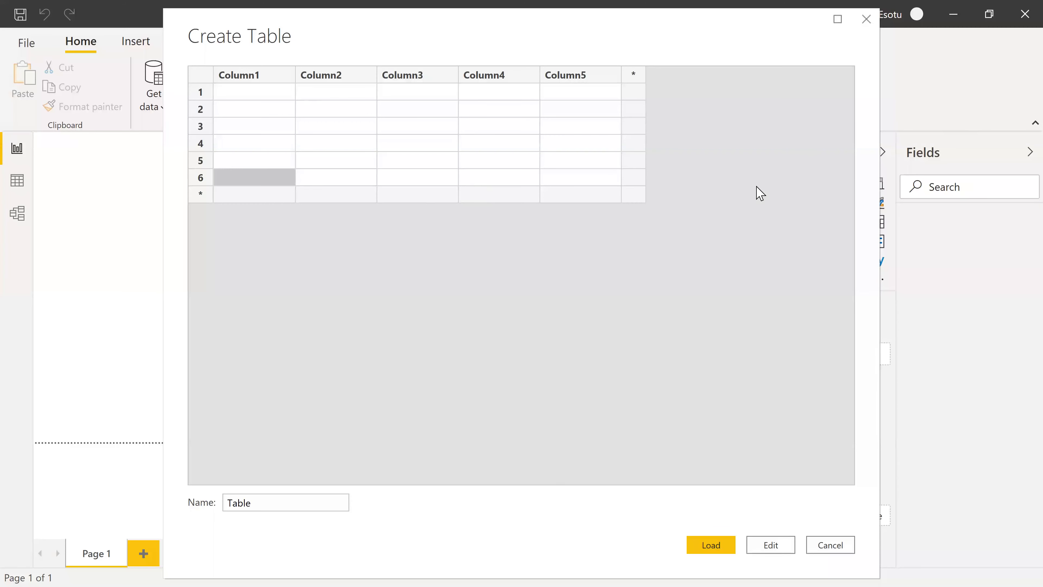
click(865, 19)
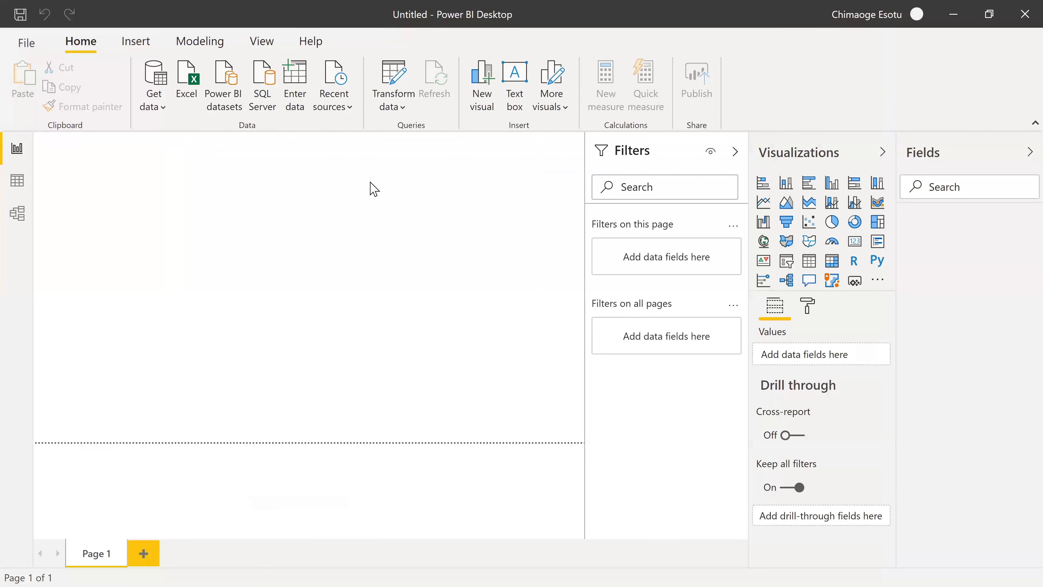
Check the list of recent data sources and the available Transform data options without choosing any.
click(350, 107)
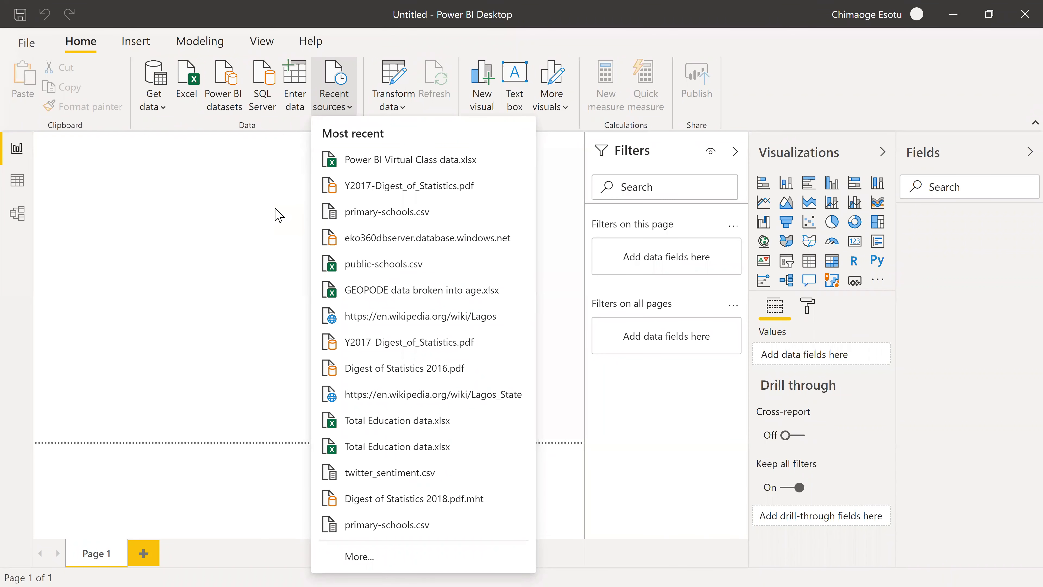
click(297, 195)
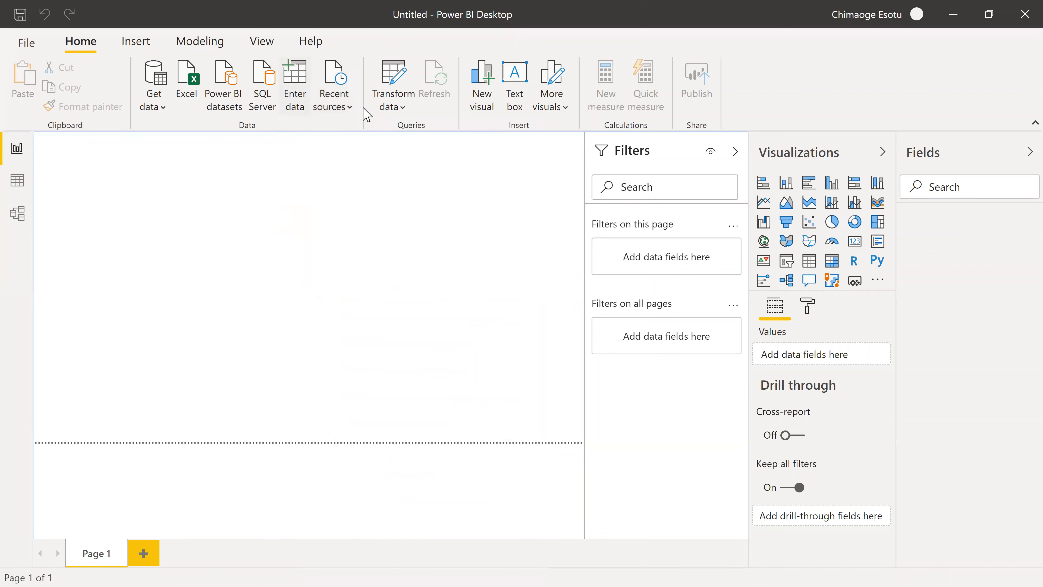
click(381, 110)
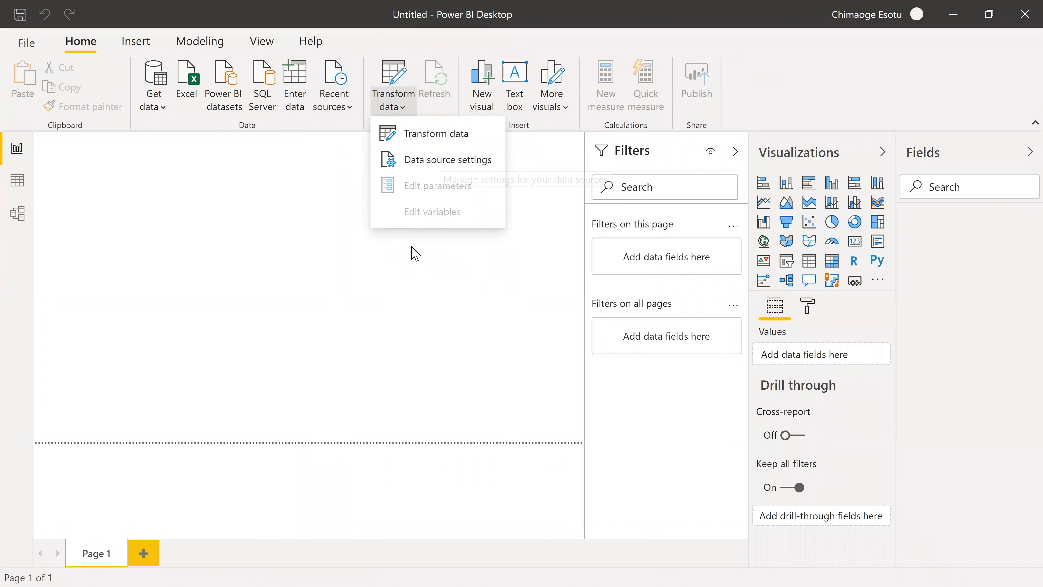
click(391, 286)
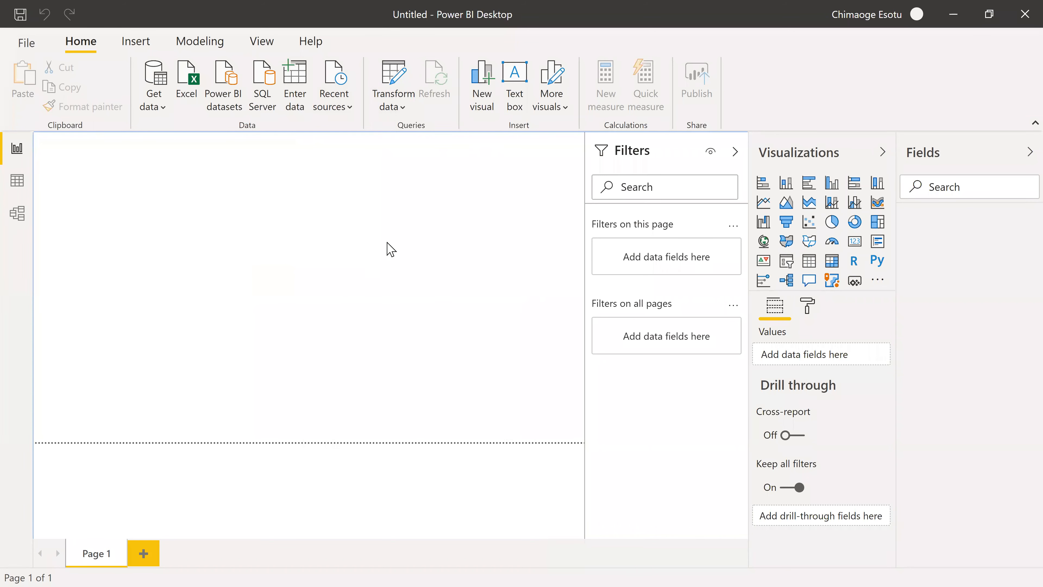
Add an empty stacked column chart to Page 1, try a wider size, and leave it tall and narrow.
click(483, 106)
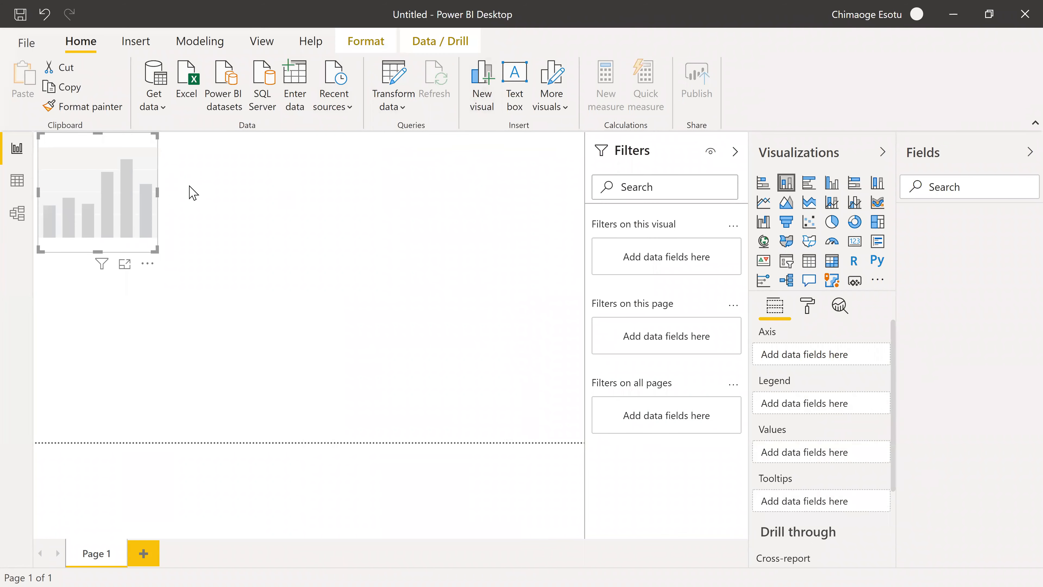
drag(157, 192, 404, 193)
drag(225, 253, 225, 324)
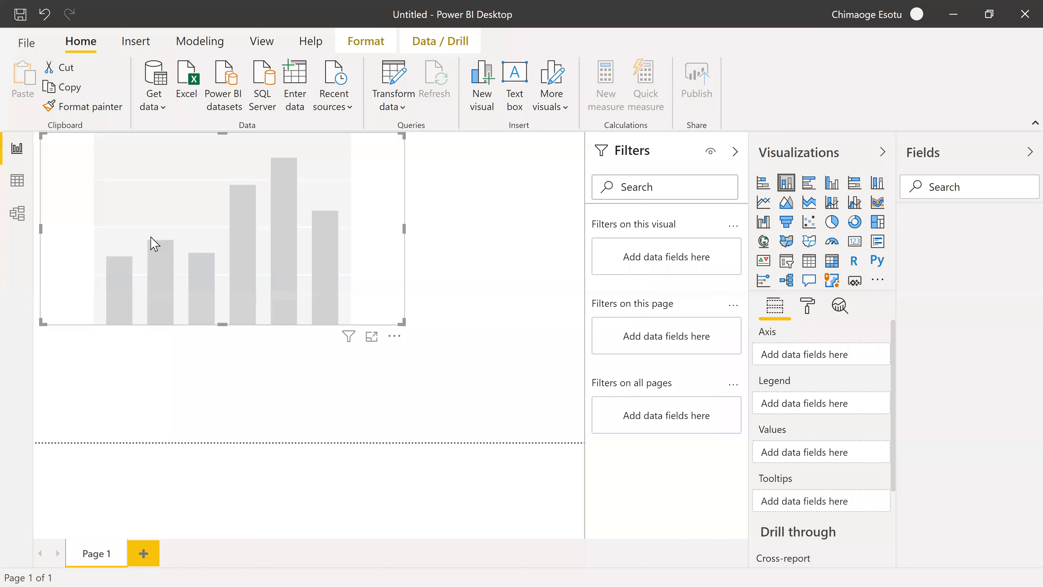
drag(405, 229, 147, 225)
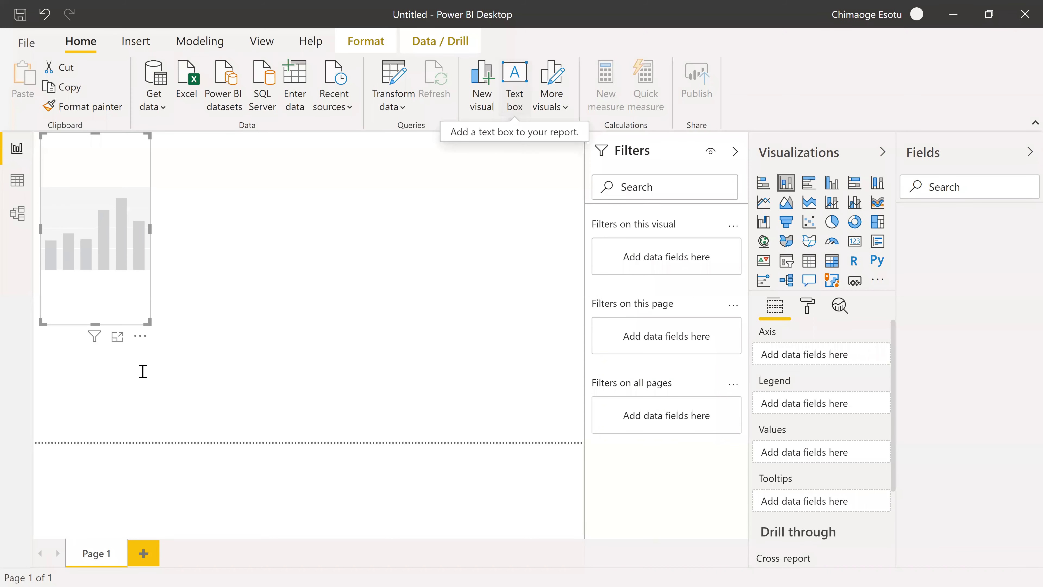
Add an empty text box to the report page.
click(515, 89)
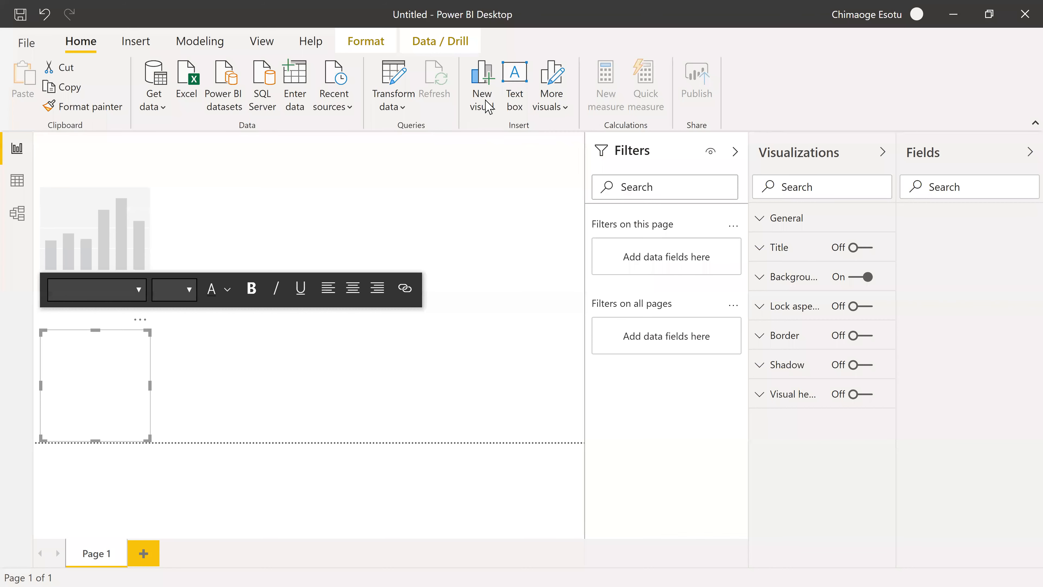
Deselect the empty text box and check the available options for getting or importing more visuals without choosing any.
click(292, 277)
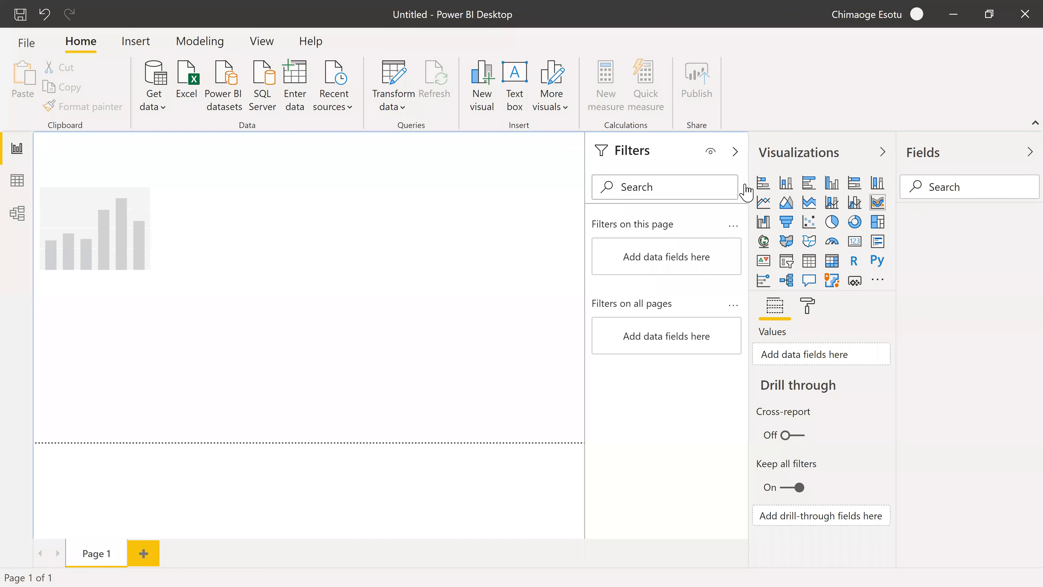
click(567, 109)
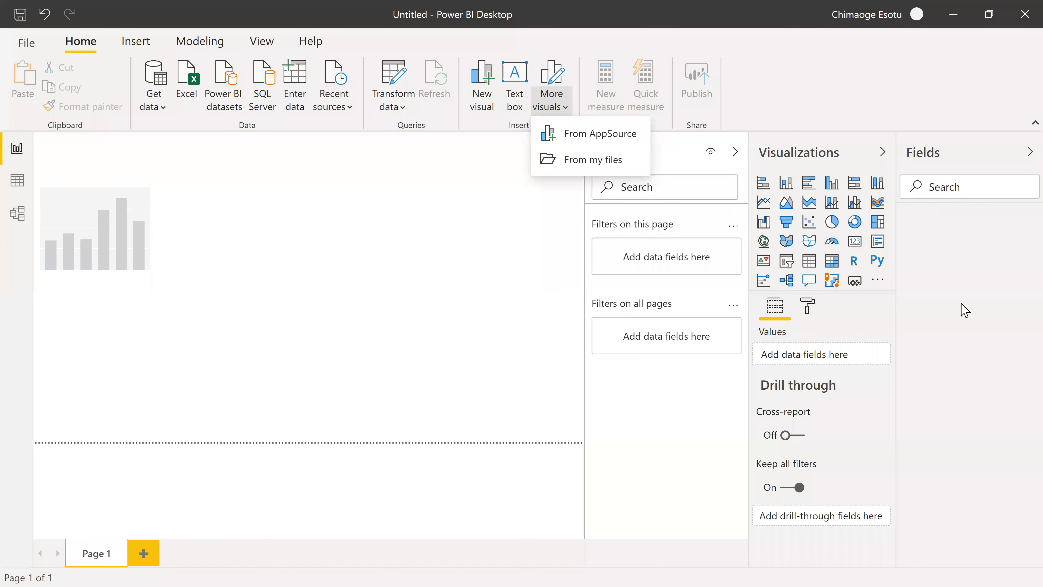
click(877, 283)
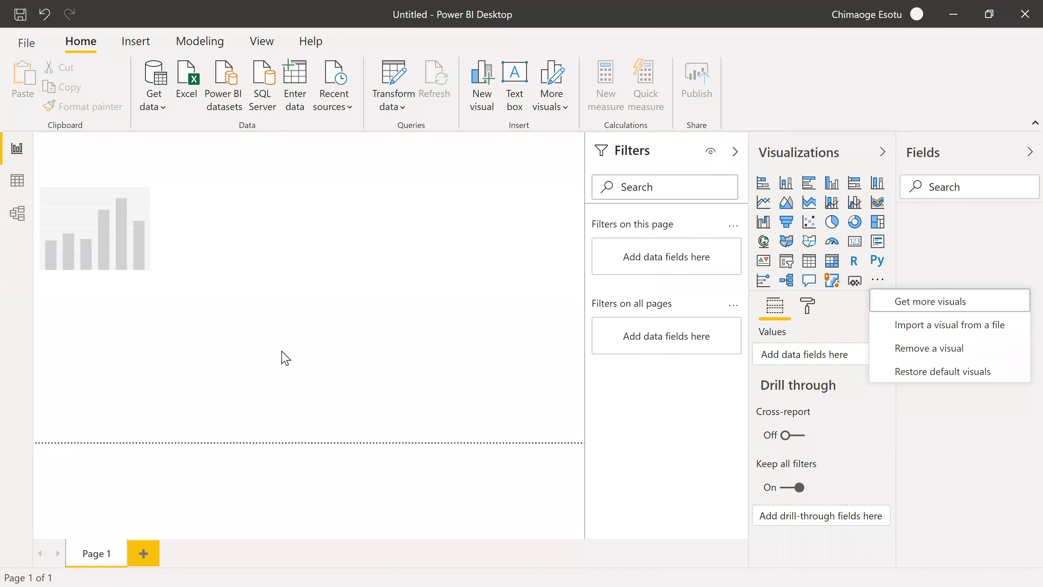
click(392, 343)
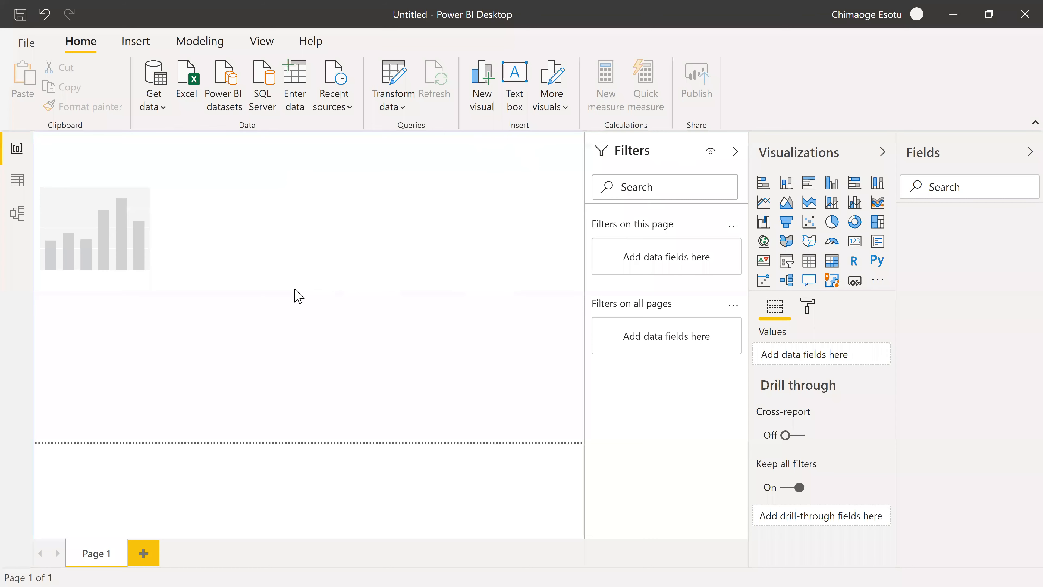
Add four blank pages to the report, up to Page 5.
click(153, 46)
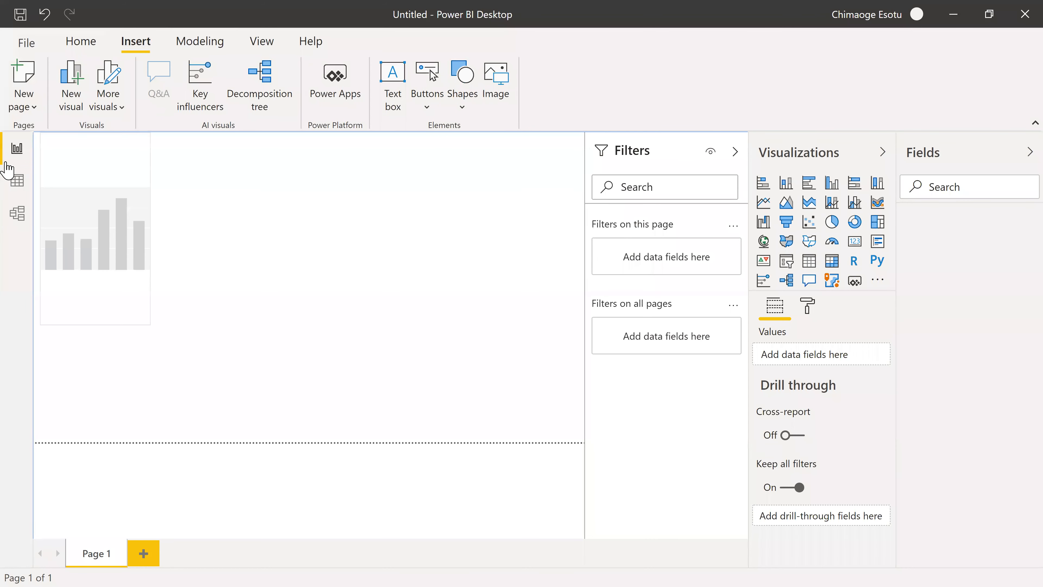
click(28, 109)
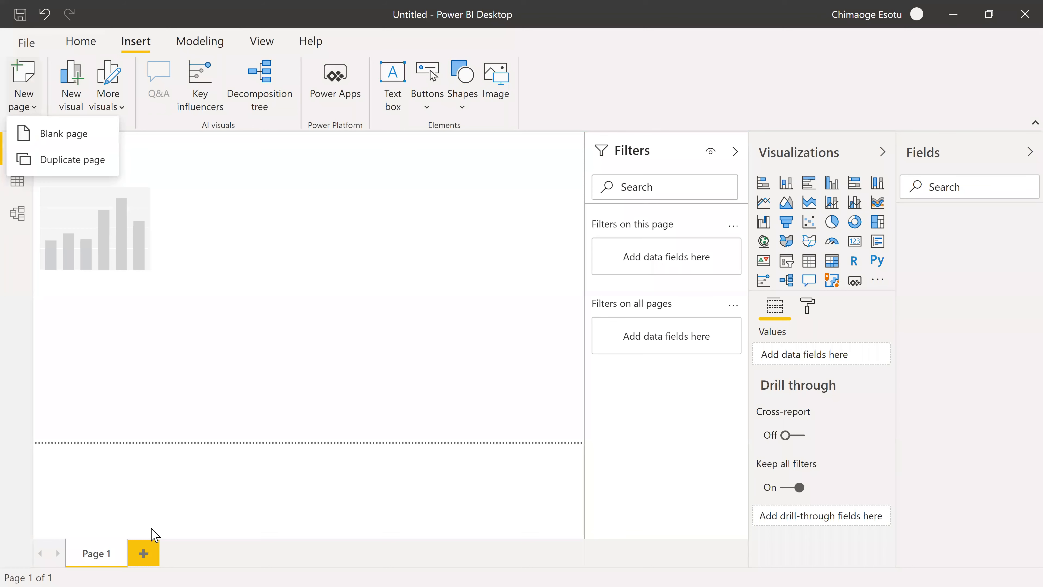
click(140, 559)
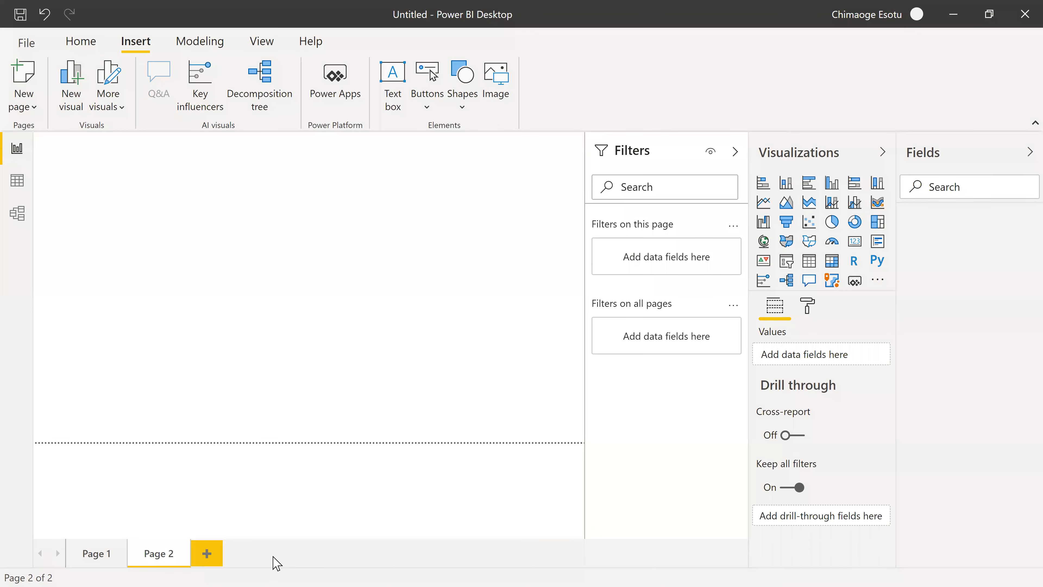
click(22, 91)
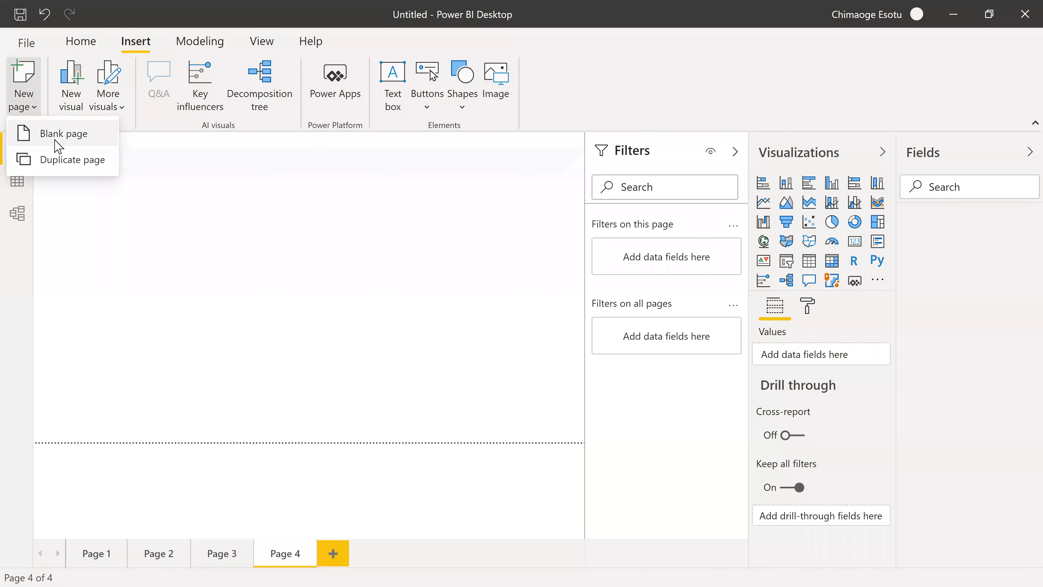
click(80, 128)
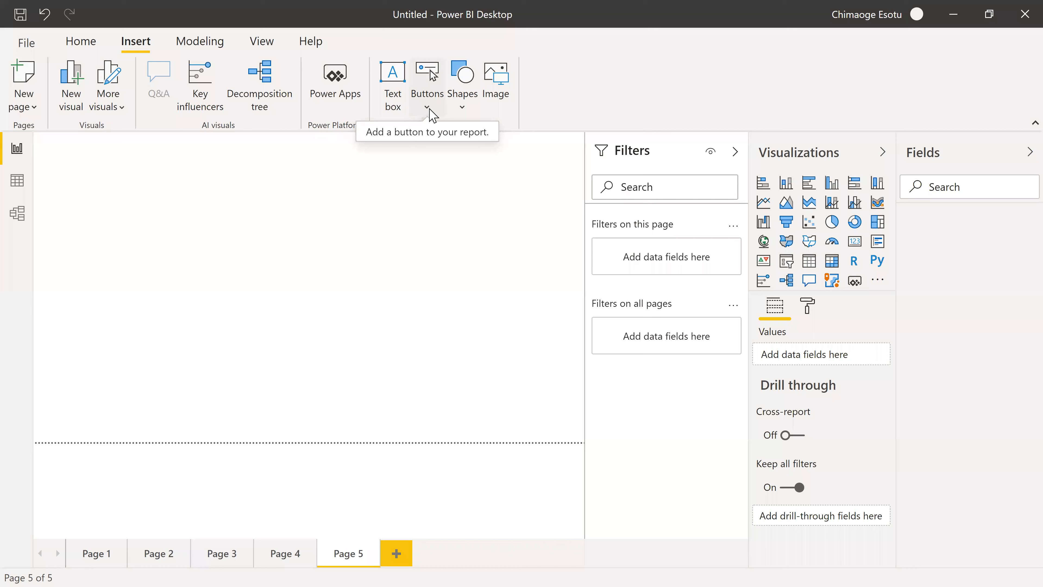
click(393, 209)
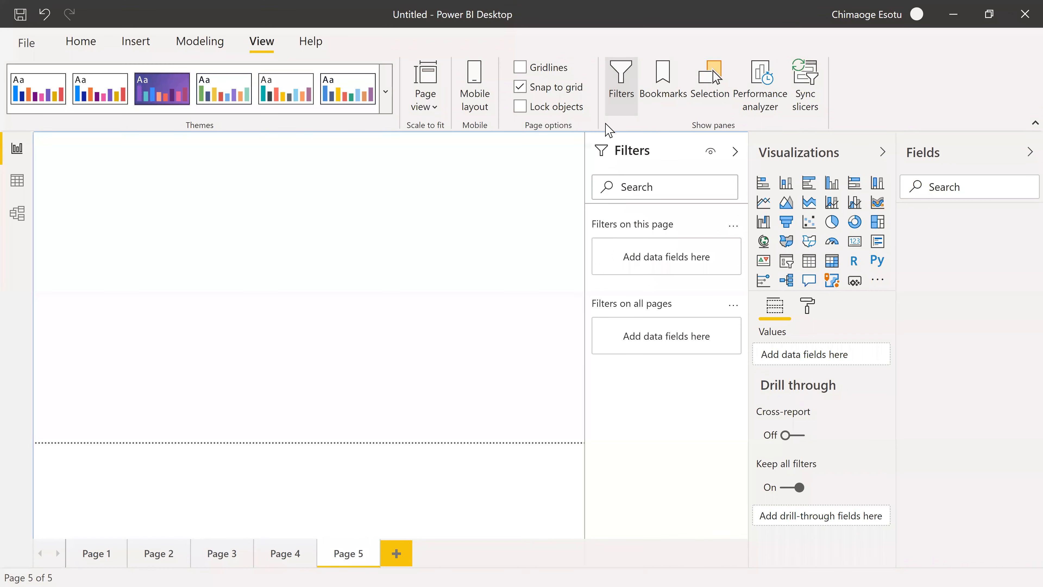
Hide the Filters pane, and briefly show the Bookmarks and Selection panes before hiding them again.
click(614, 91)
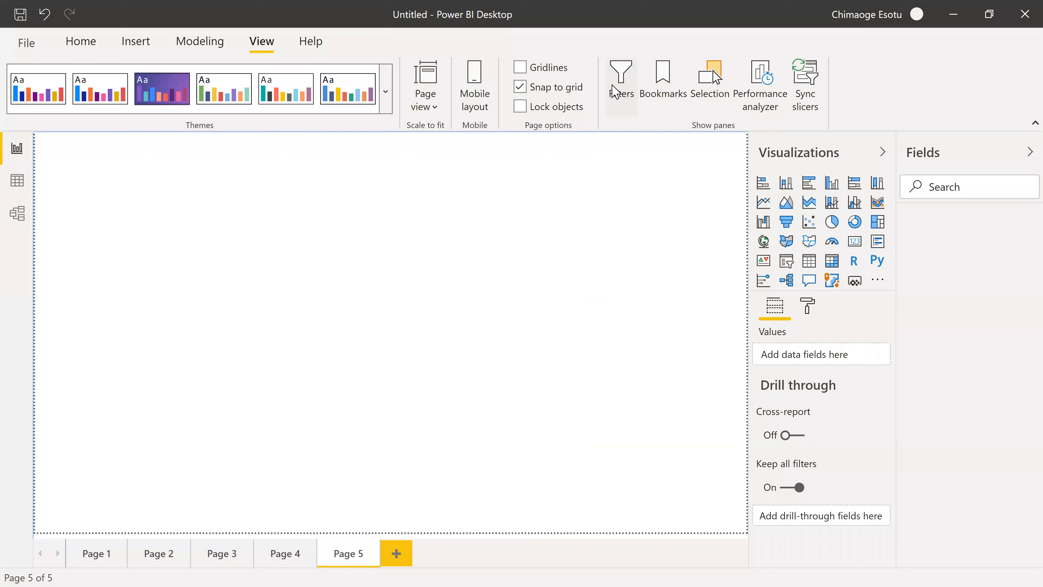
click(668, 99)
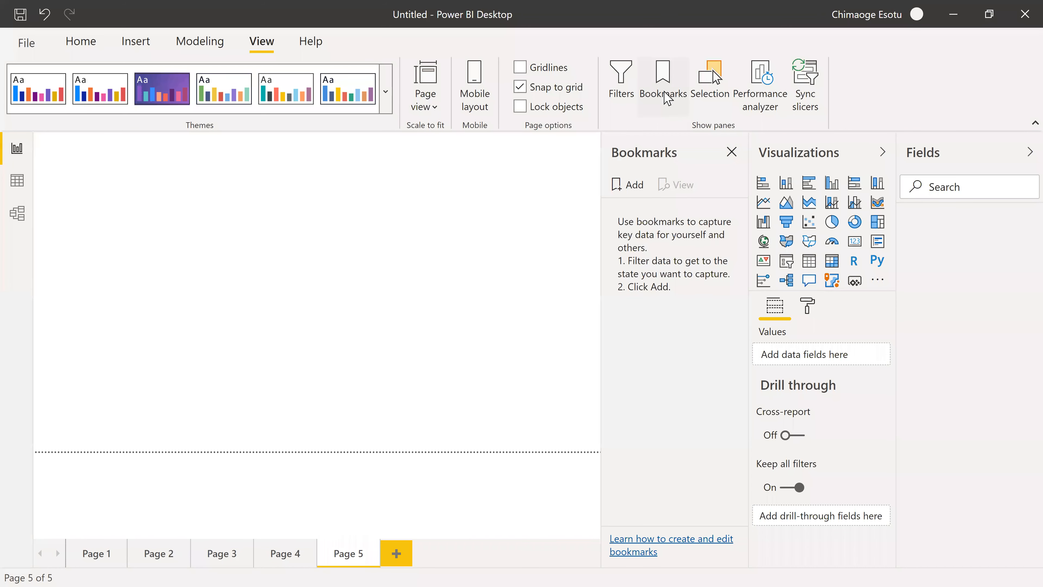
click(712, 80)
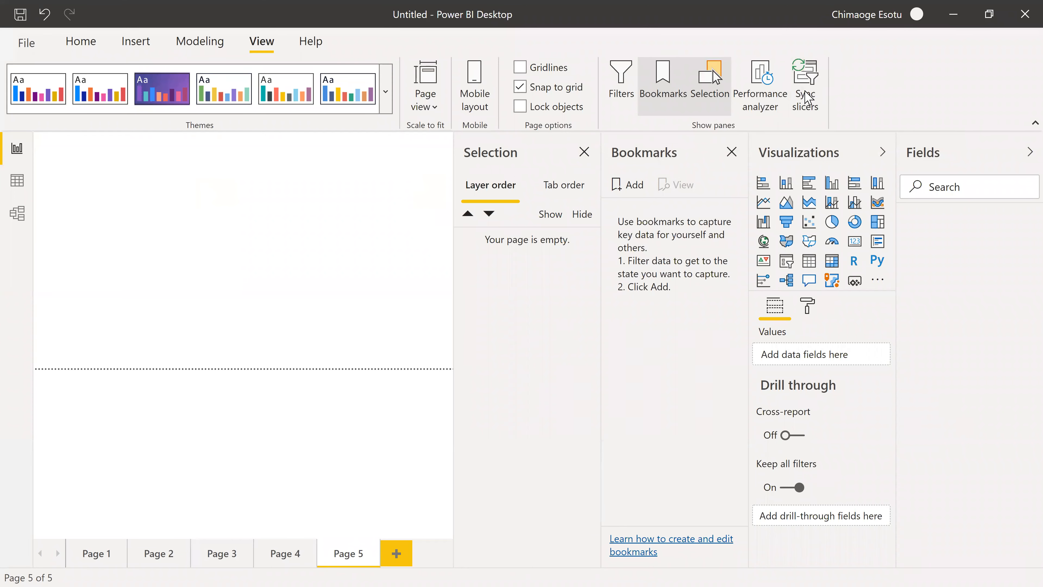
click(673, 94)
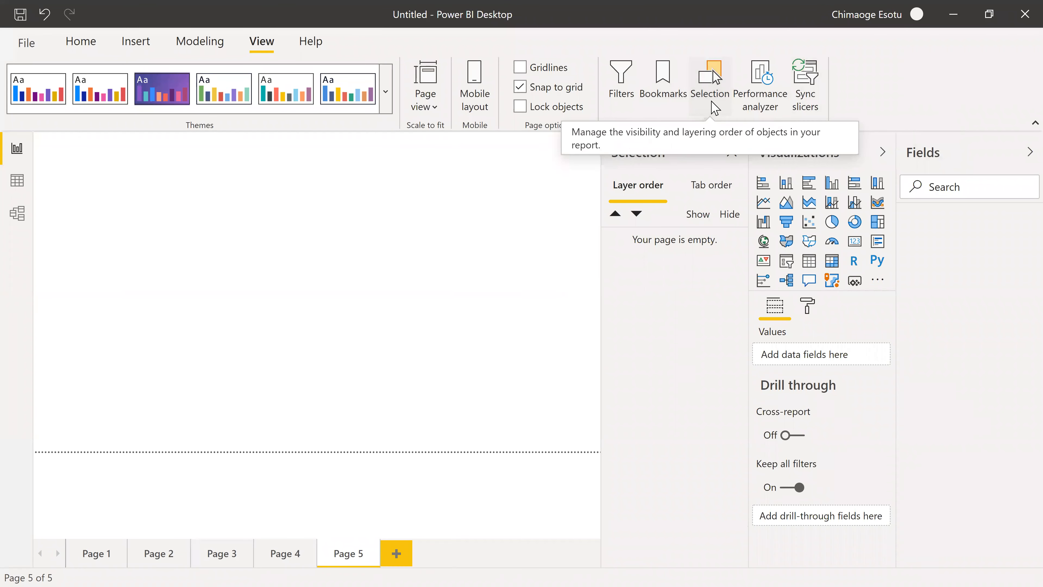
click(715, 108)
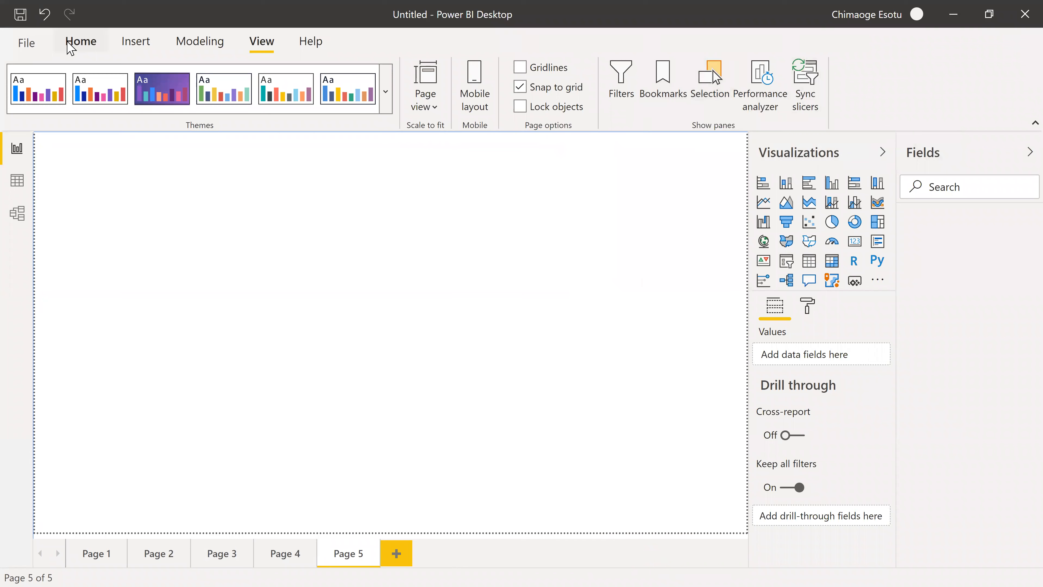
Open the Power Query Editor through Transform data and enlarge its window to fill the screen.
click(108, 53)
click(401, 108)
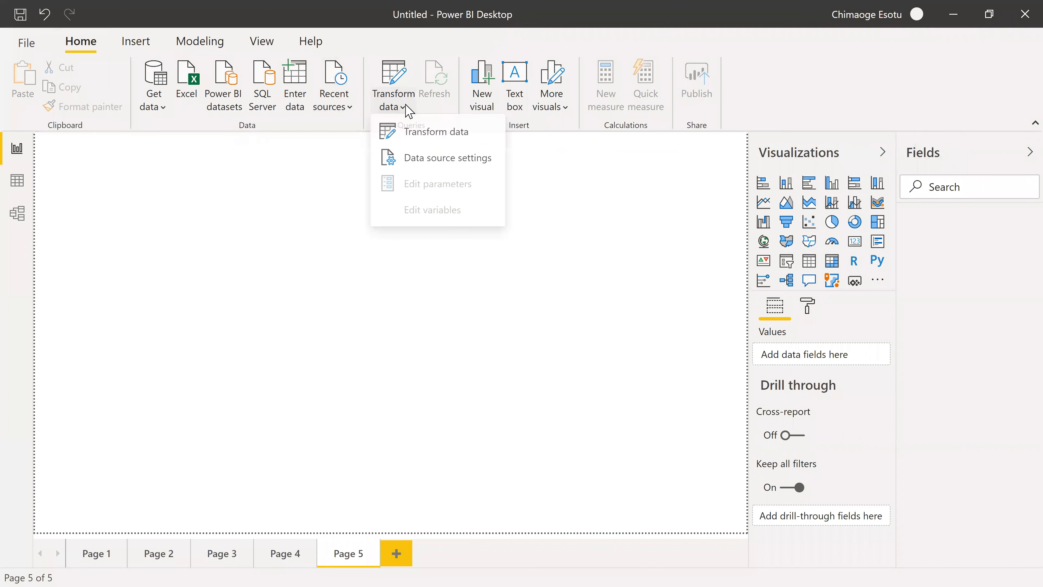
click(422, 137)
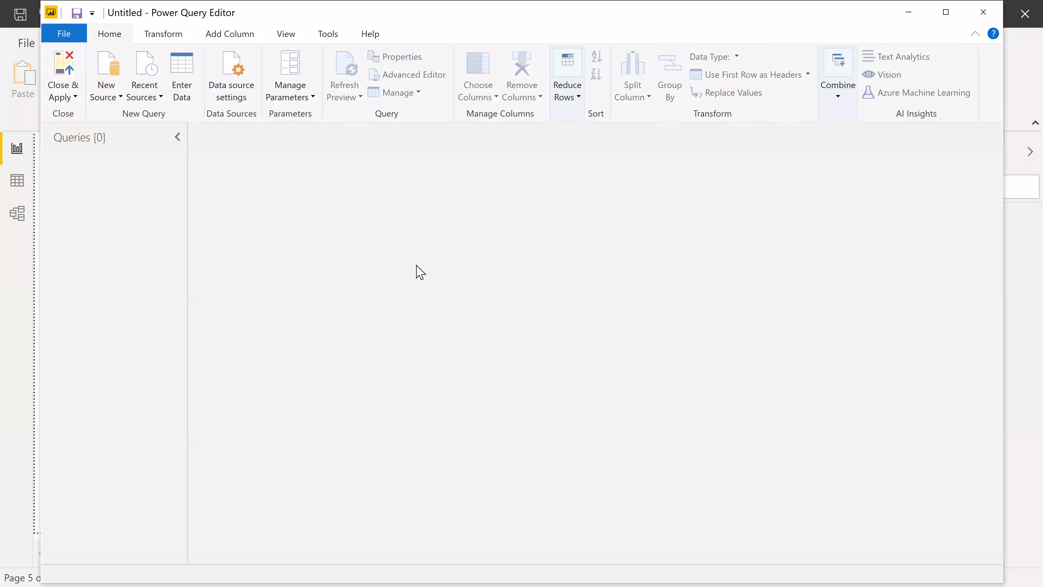
drag(612, 13, 594, 25)
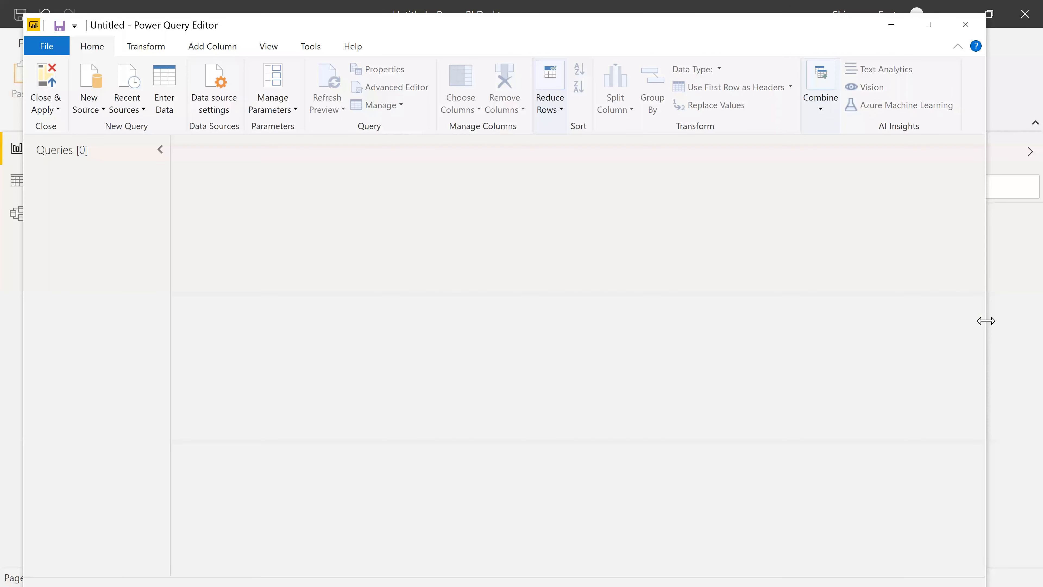
drag(986, 320, 1015, 321)
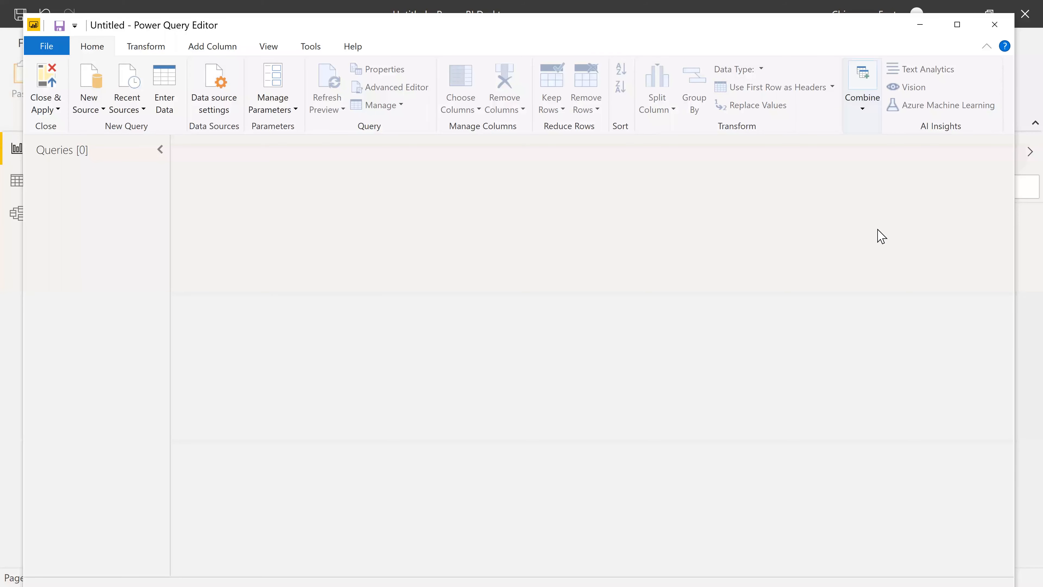
drag(798, 15, 798, 3)
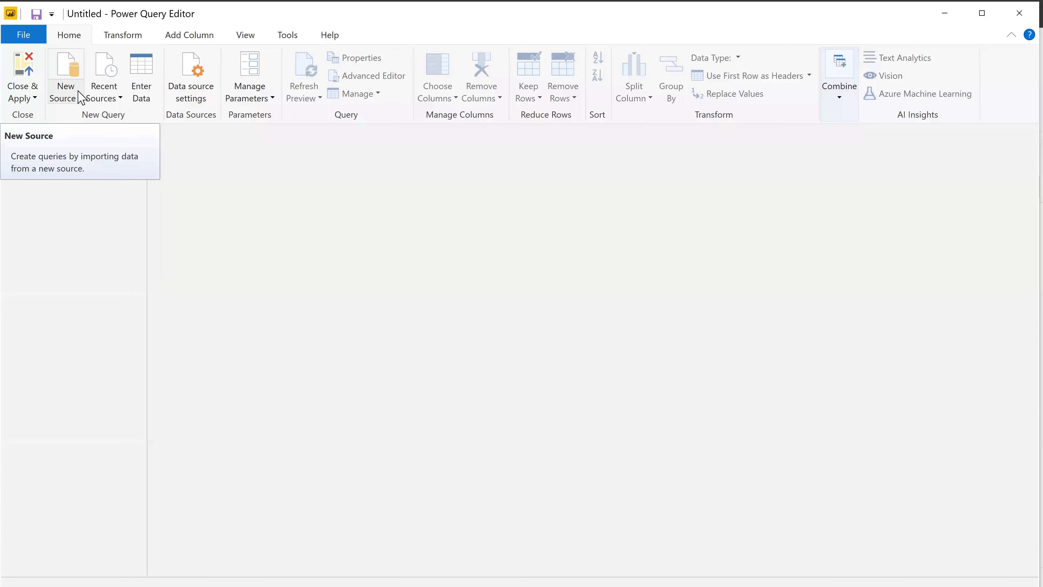
Look over the common and full lists of source types for a new query without connecting to any.
click(81, 99)
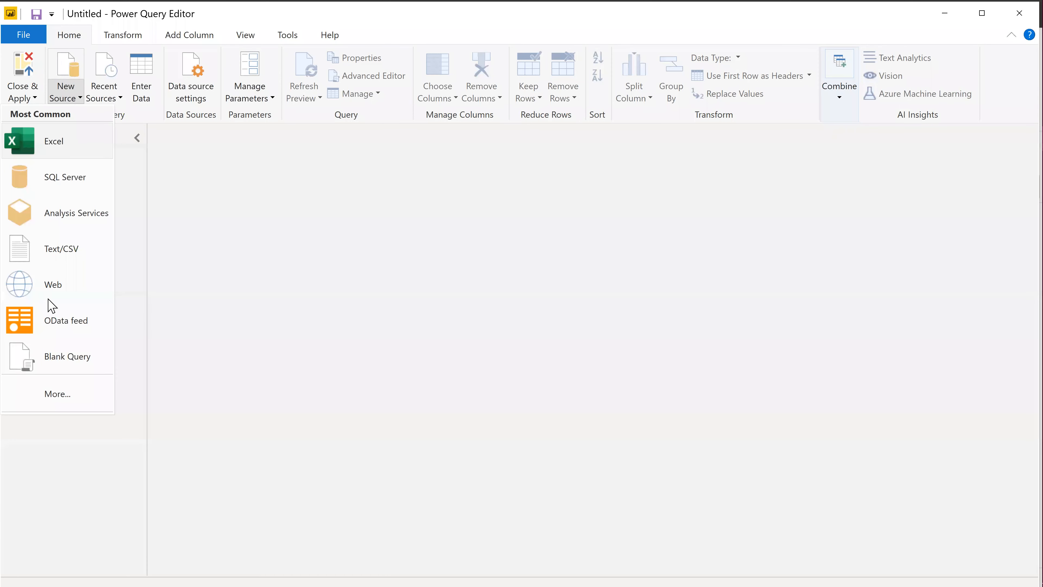
click(49, 399)
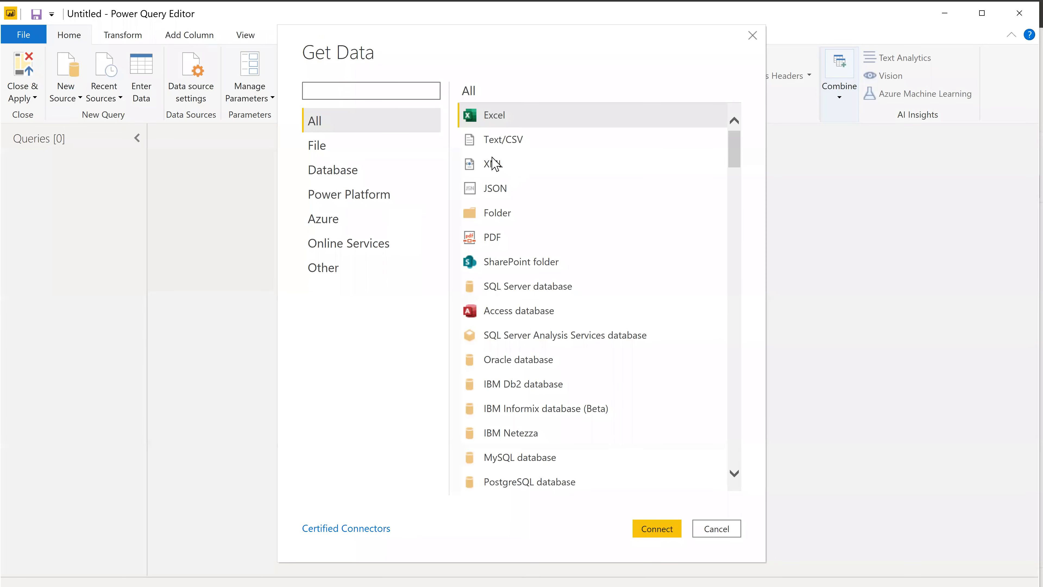
click(753, 36)
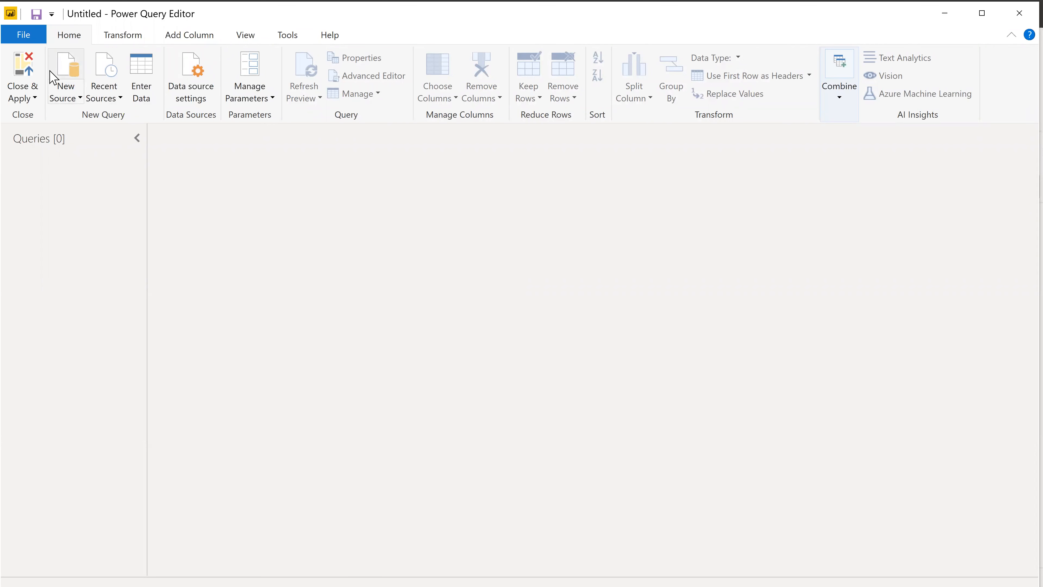
Connect a new source to the Excel workbook "Power BI Virtual Class data" on the Desktop.
click(81, 102)
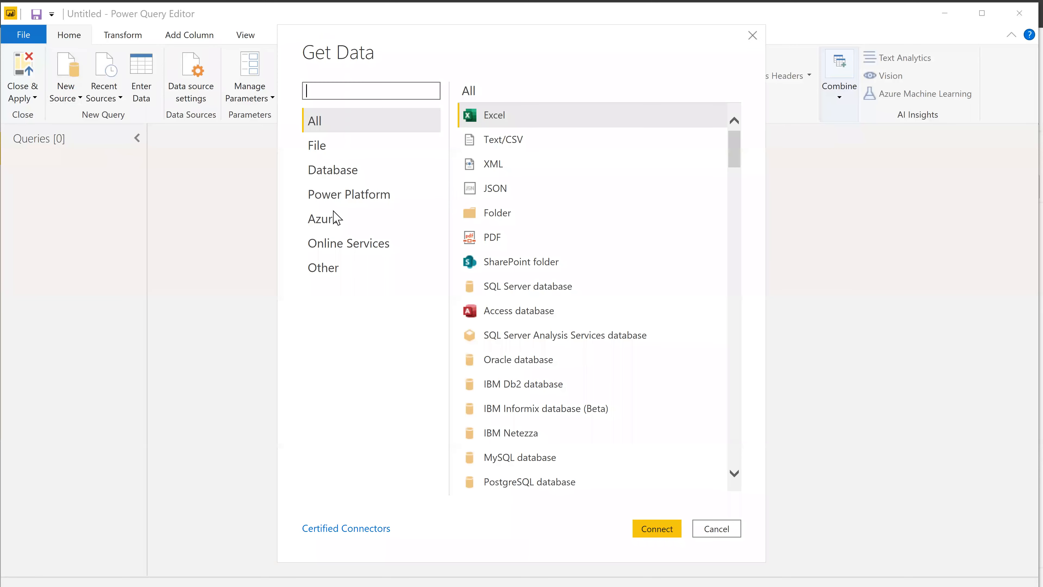
click(659, 530)
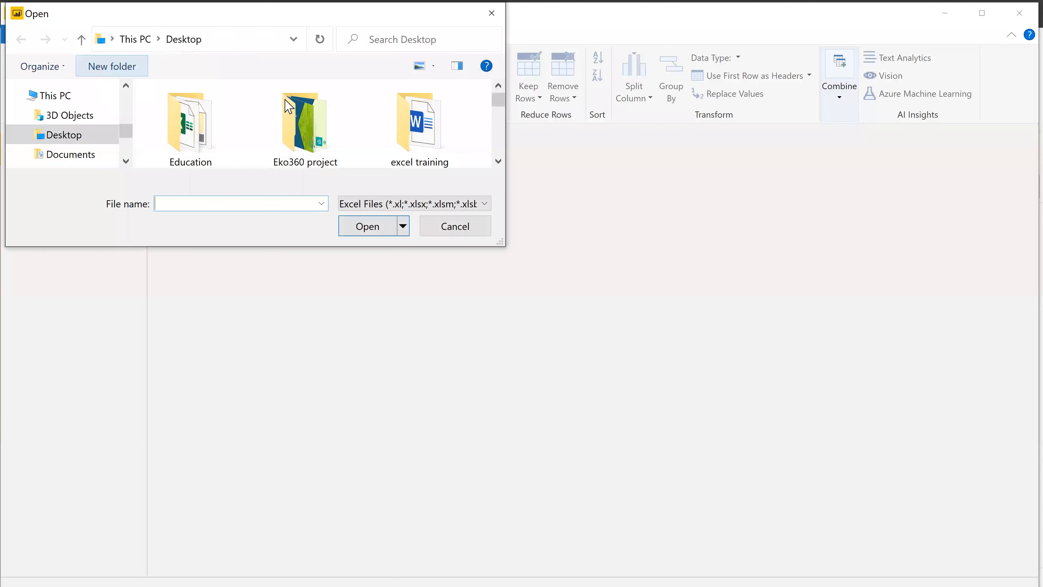
scroll(283, 147, down, 3)
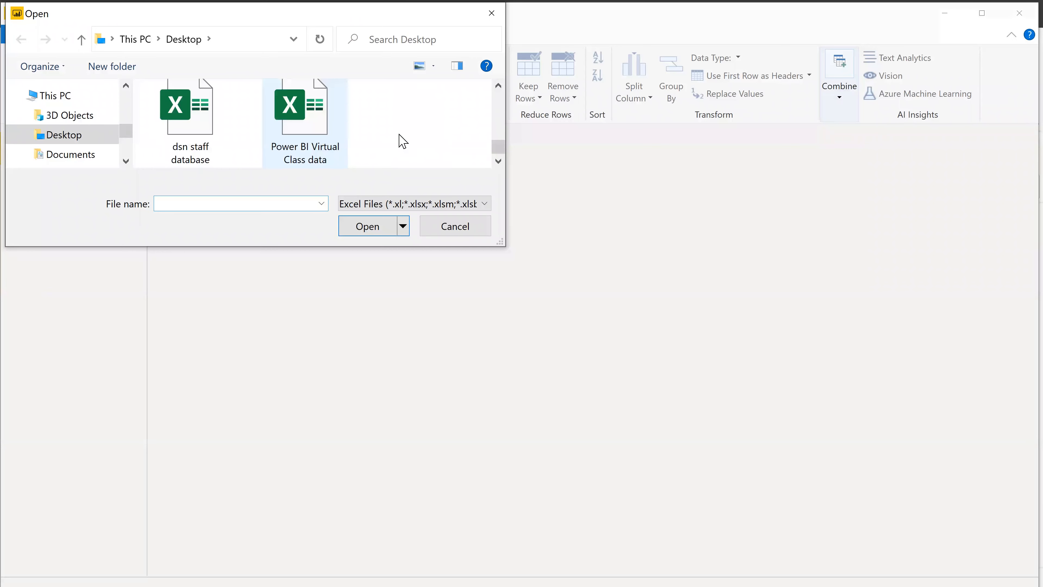
click(317, 139)
click(375, 229)
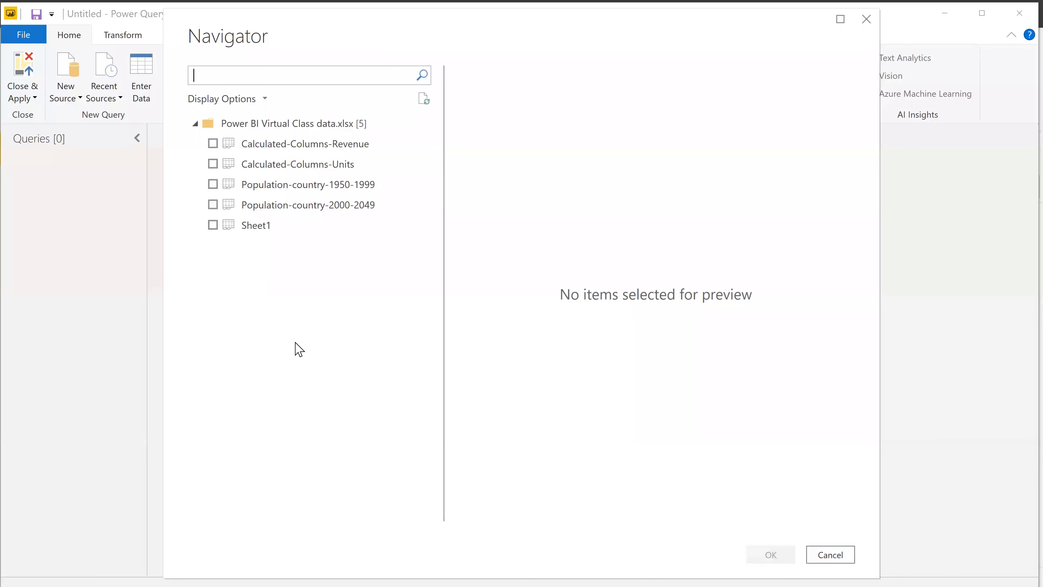
Load all five sheets as queries: Calculated-Columns-Revenue, Calculated-Columns-Units, Population-country-1950-1999, Population-country-2000-2049 and Sheet1.
click(213, 144)
click(213, 163)
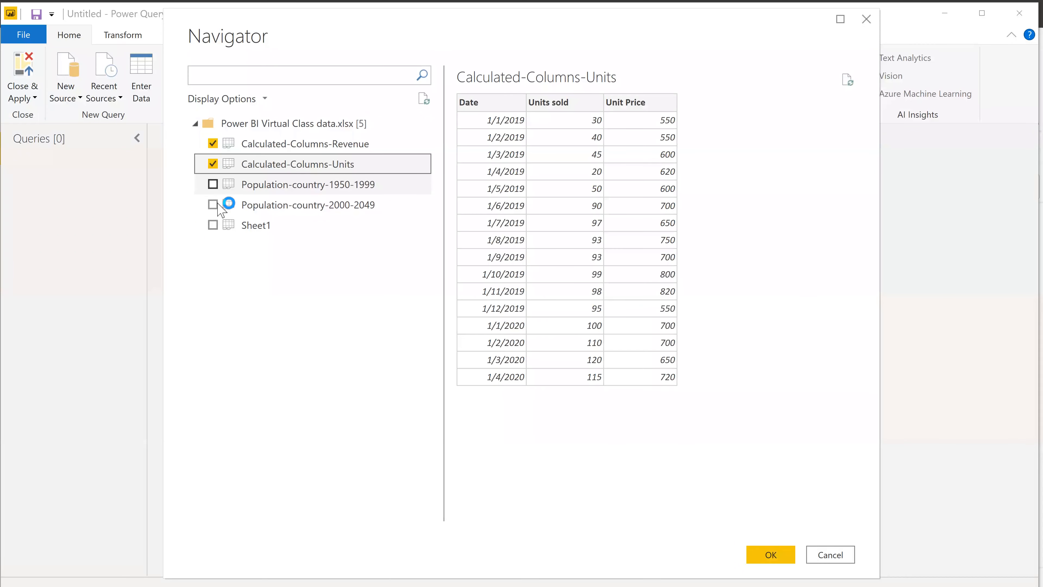
shift+click(212, 225)
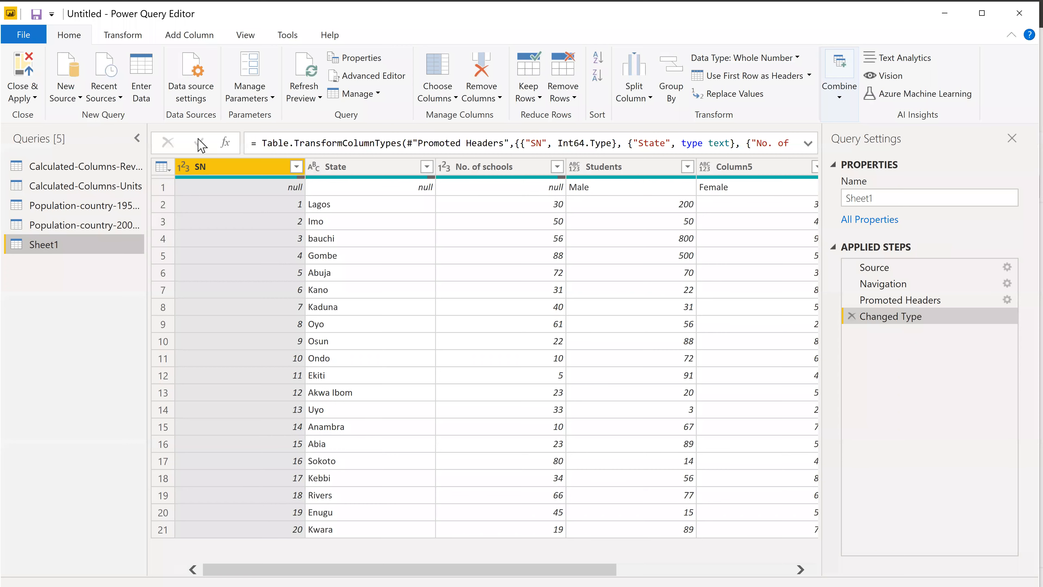
Check the available options for closing the editor and applying the query changes without choosing any.
click(35, 99)
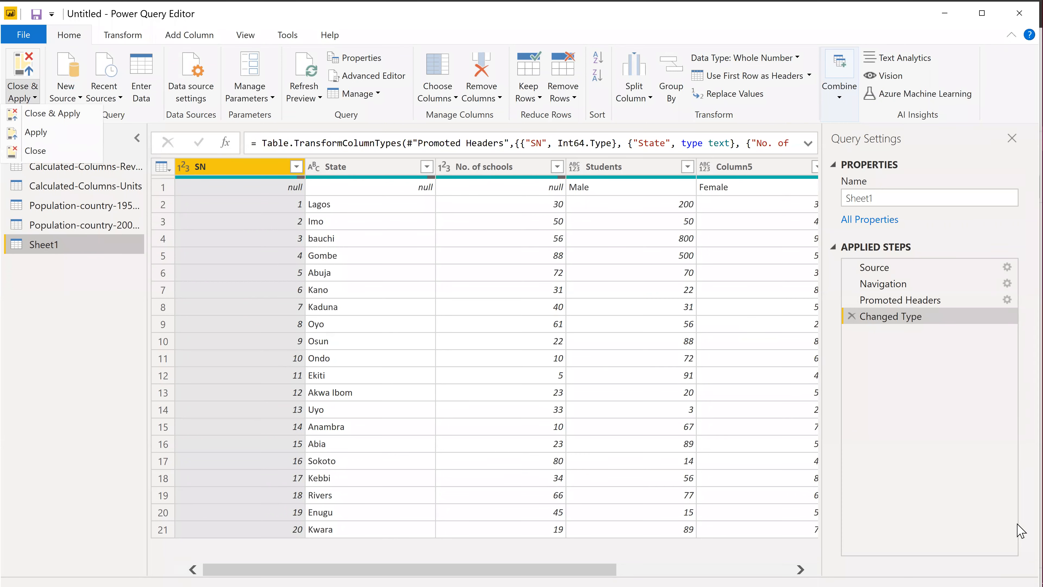
mouse_move(1022, 530)
click(252, 243)
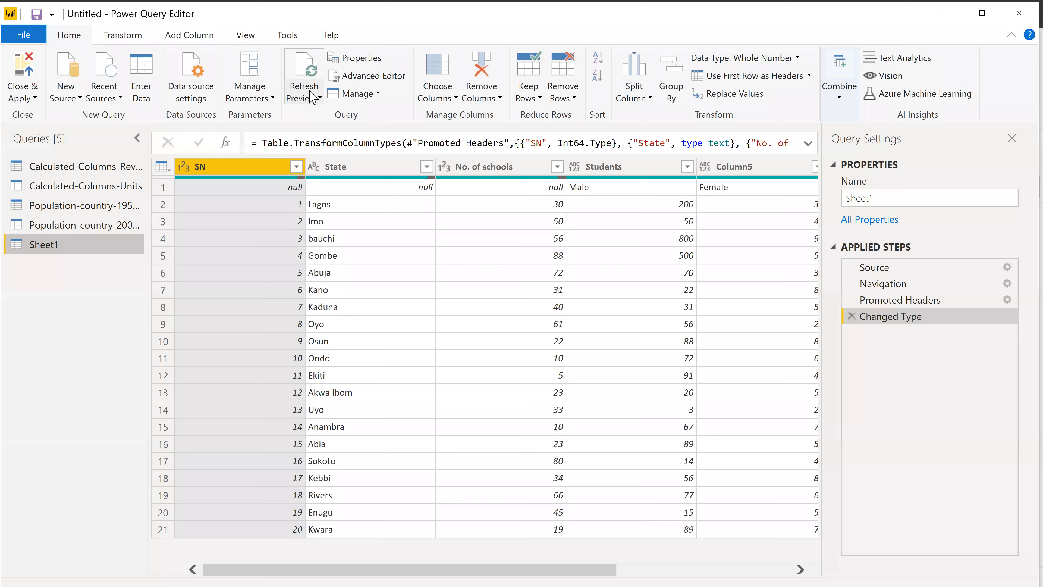
View the query properties and the Advanced Editor code of Sheet1, closing both without changes.
click(359, 62)
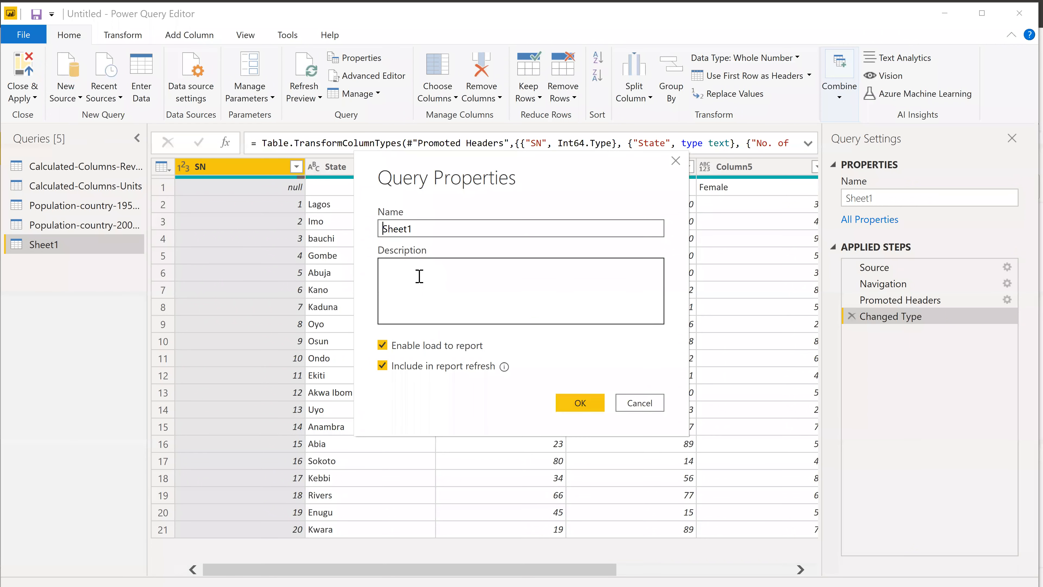
click(420, 278)
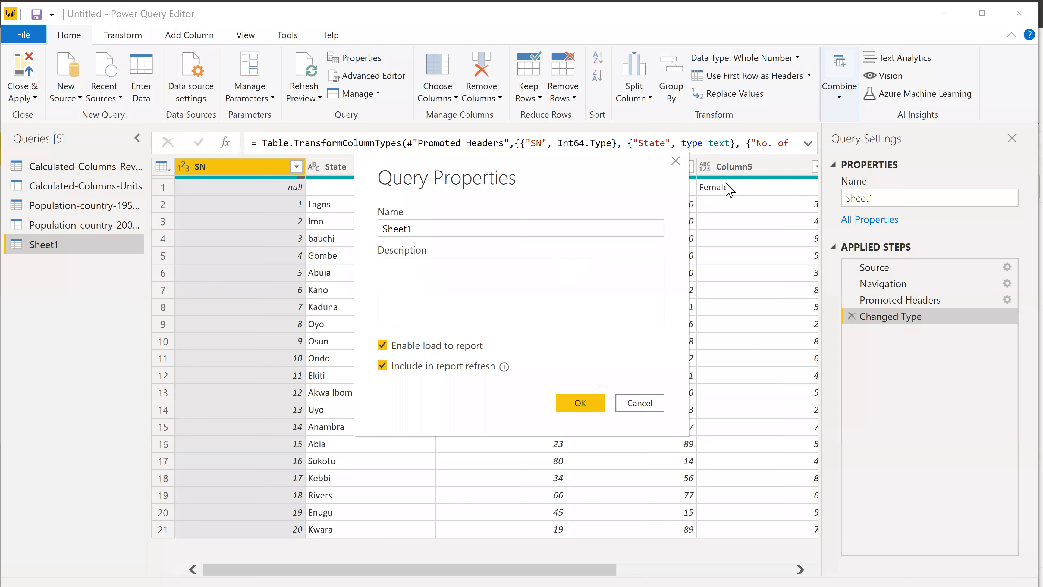
click(675, 160)
click(371, 77)
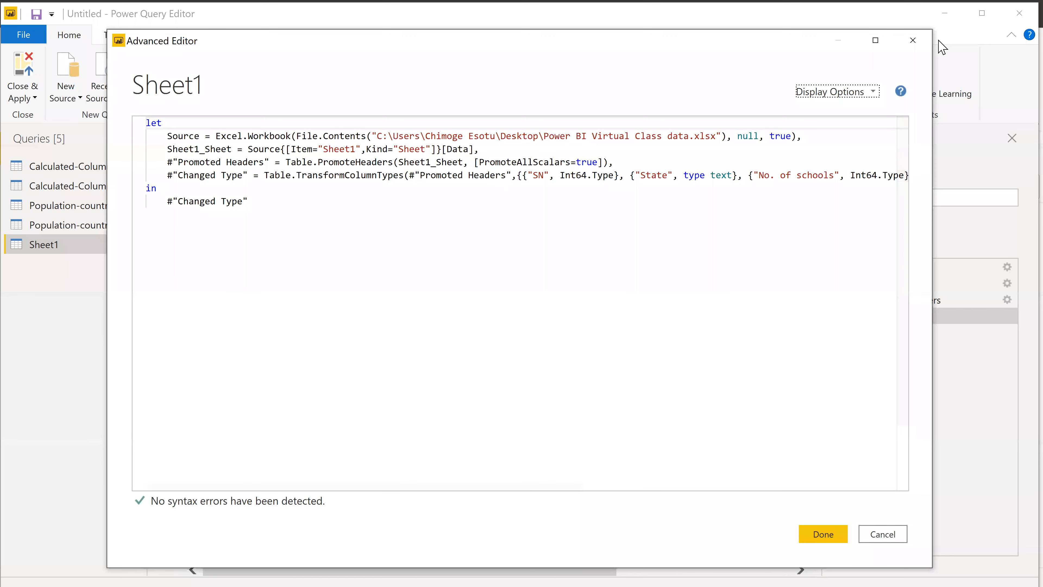
click(913, 40)
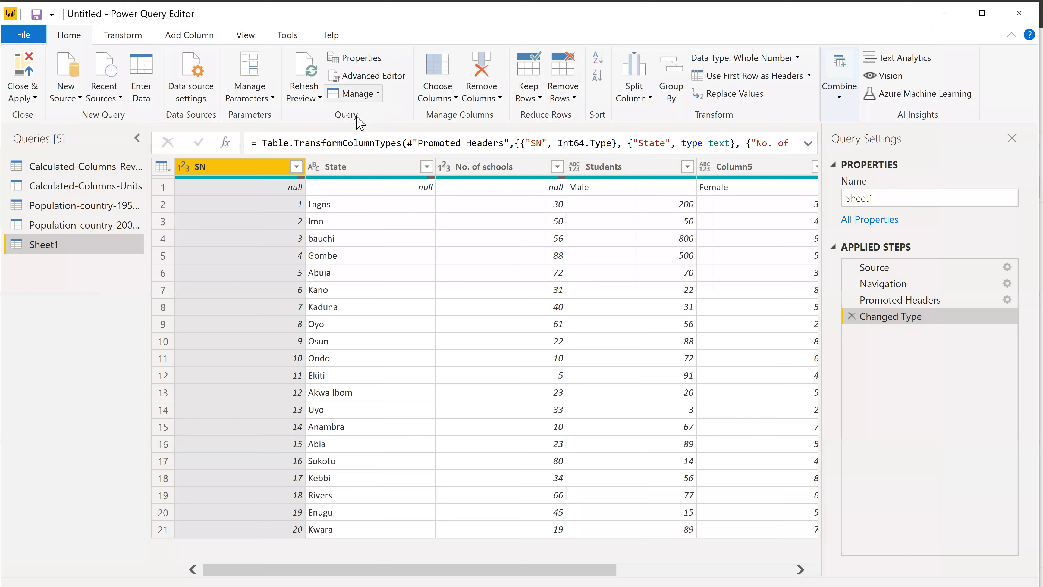
Try keeping every Sheet1 column except State with Choose Columns, and delete the resulting applied step.
click(354, 94)
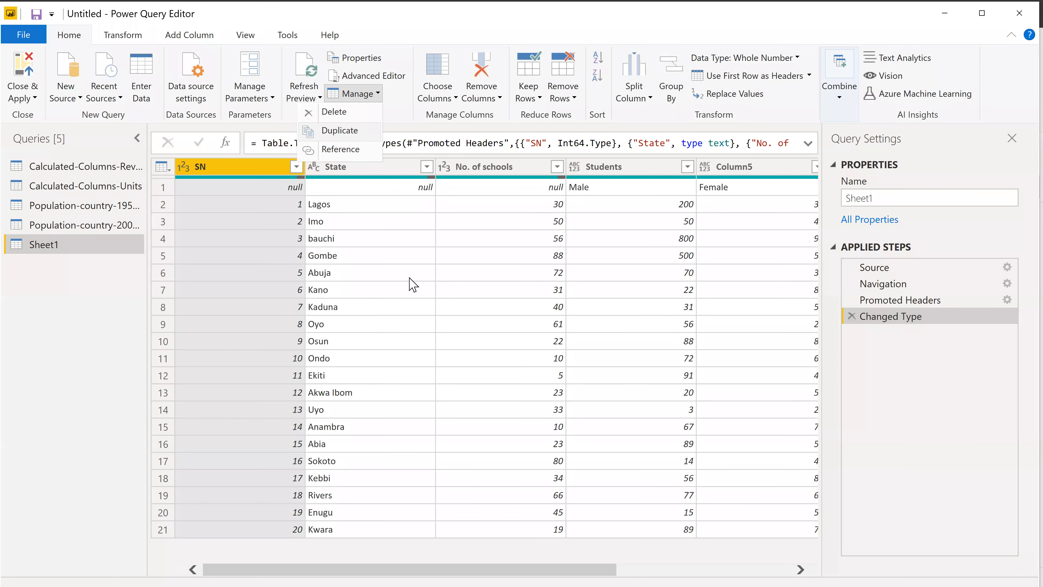
click(454, 98)
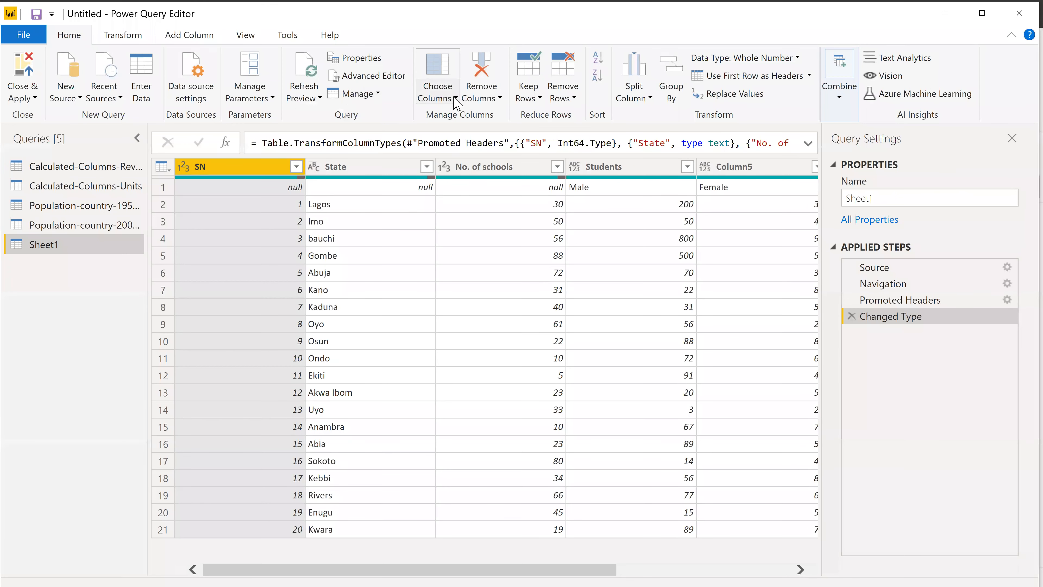
click(424, 117)
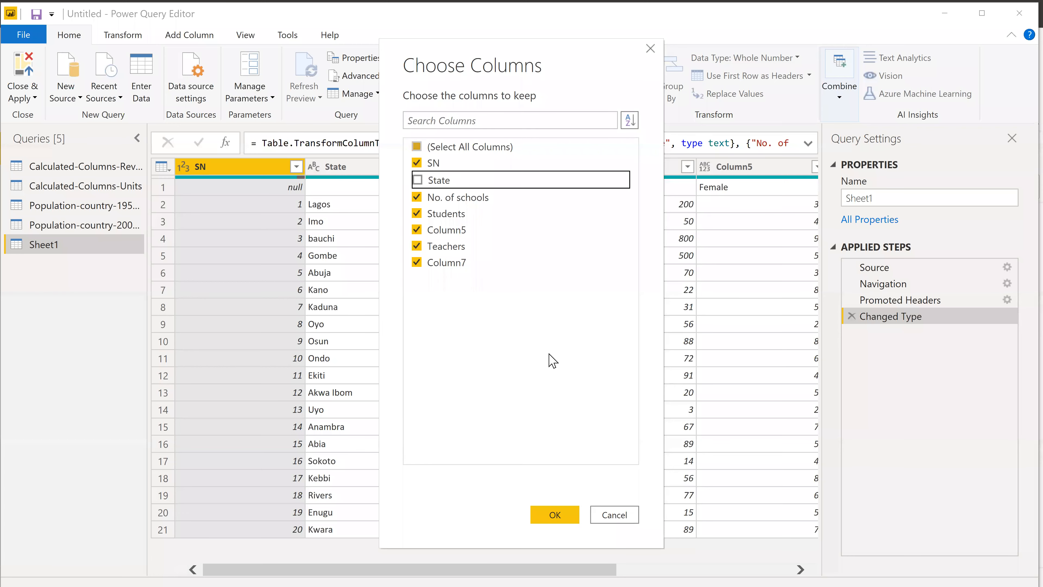
click(554, 515)
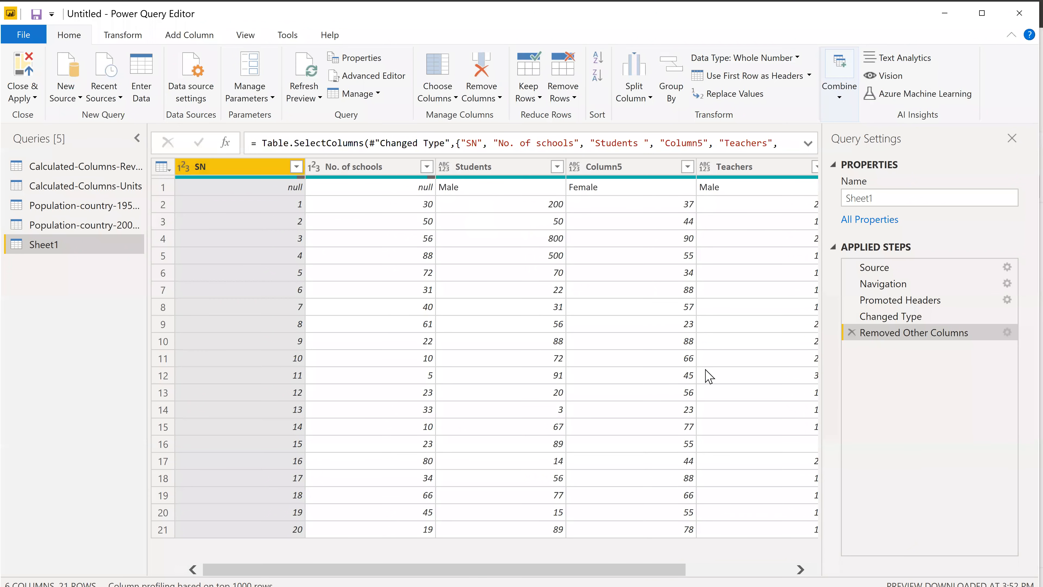
drag(466, 563, 344, 566)
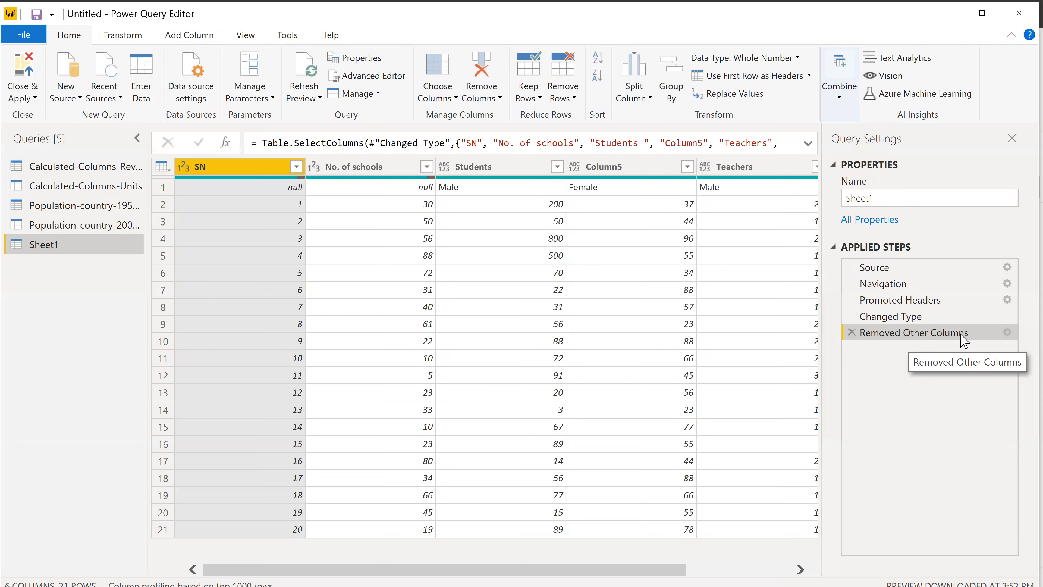
click(851, 332)
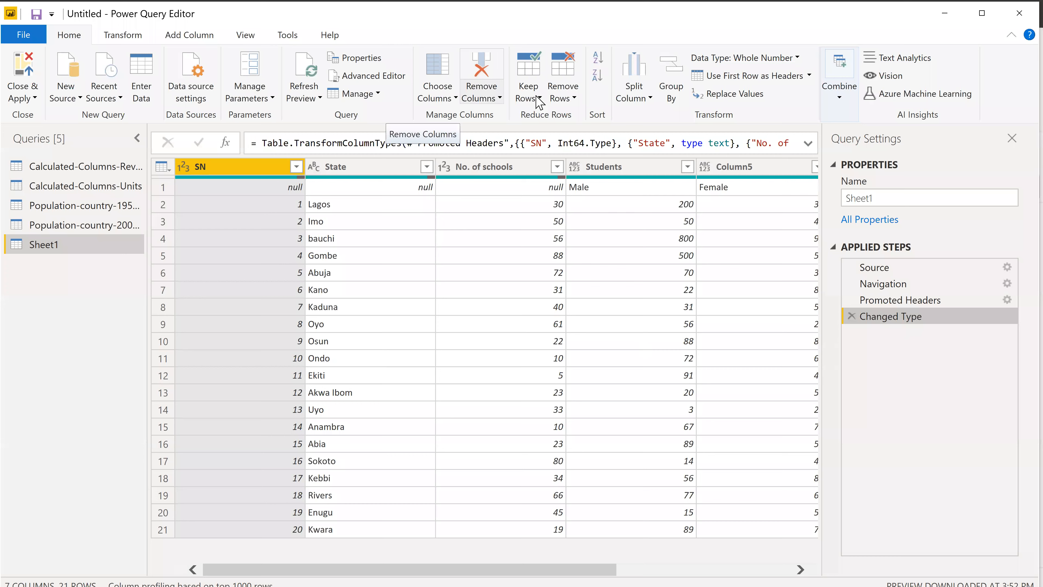
Enter 1 as the number of top rows to remove from Sheet1, and cancel without removing any.
click(579, 101)
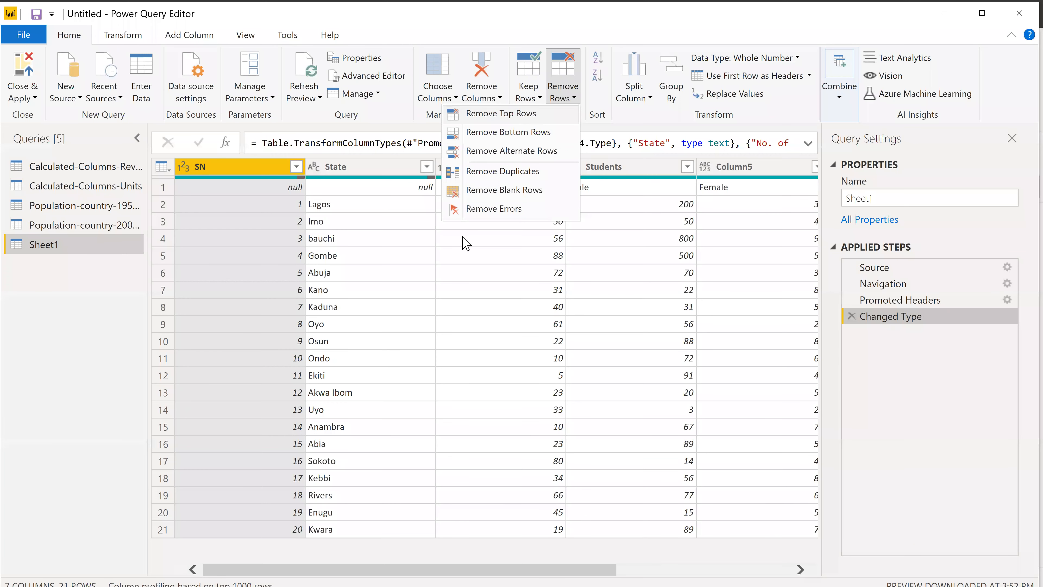
text(1)
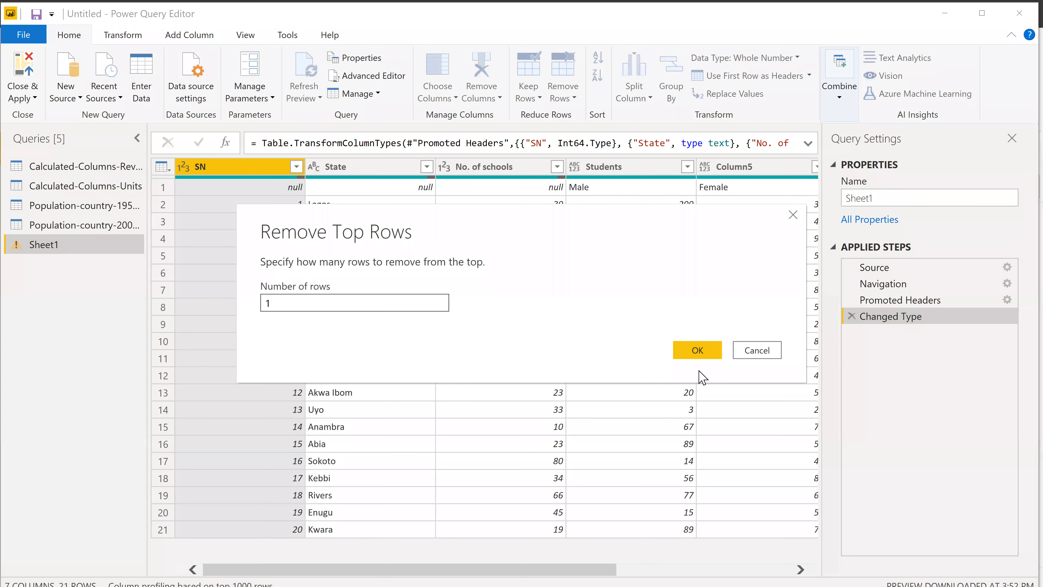
click(792, 215)
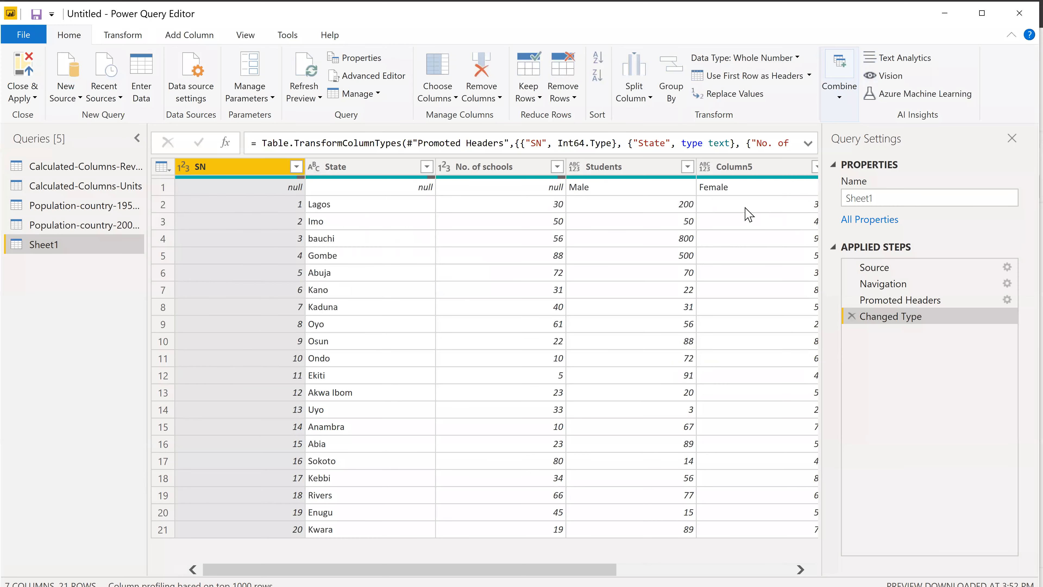
Try removing alternate rows from Calculated-Columns-Revenue with first row 2, 2 rows to remove and 1 to keep, and delete that applied step.
click(576, 97)
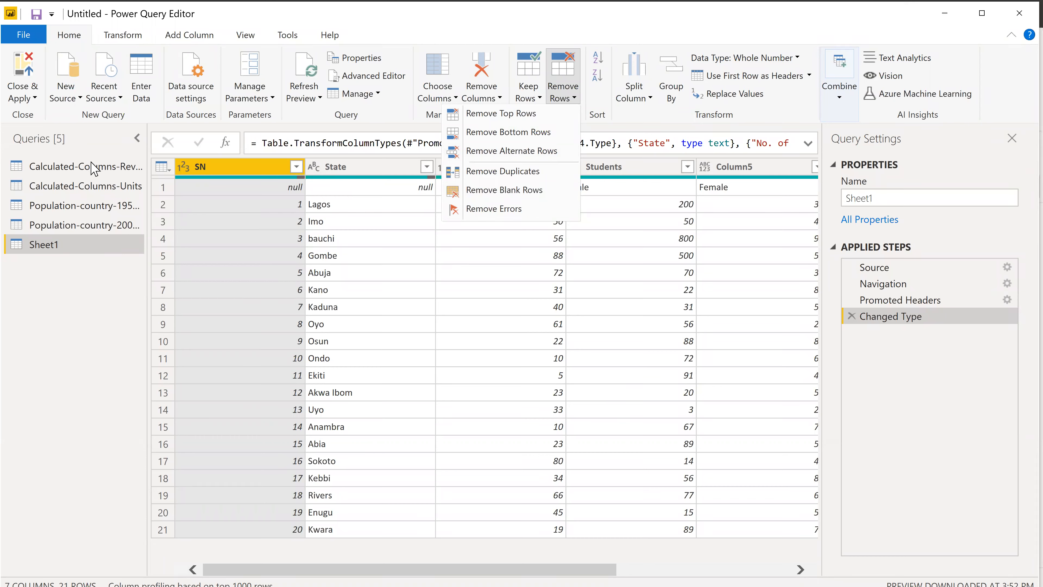
click(94, 175)
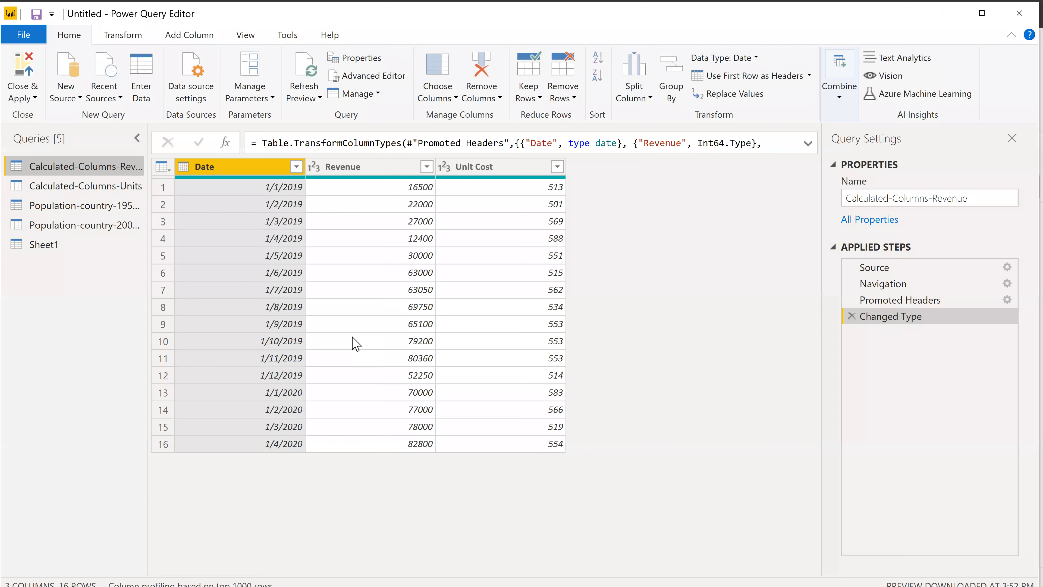
click(575, 98)
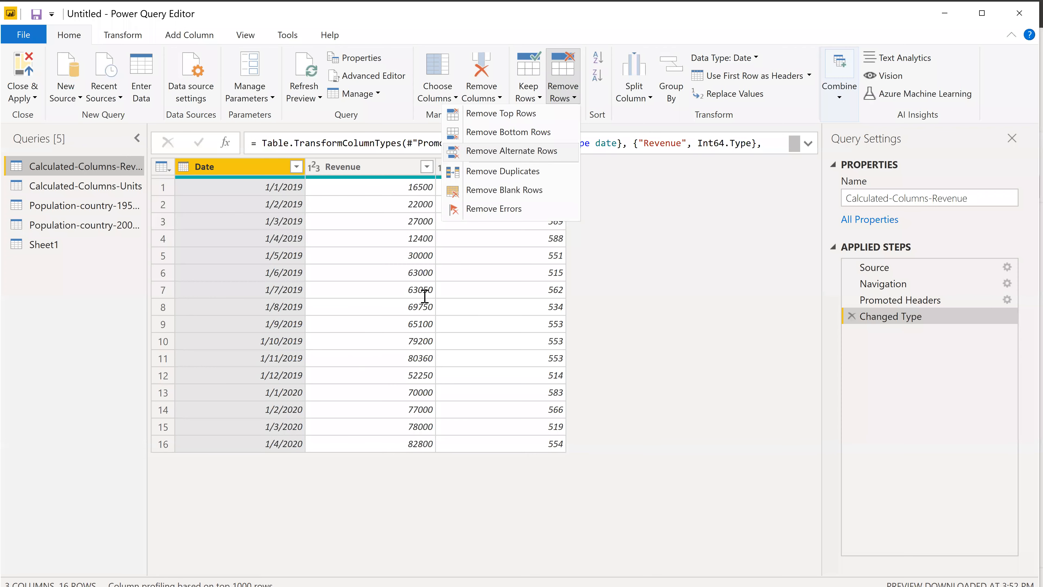
key(Return)
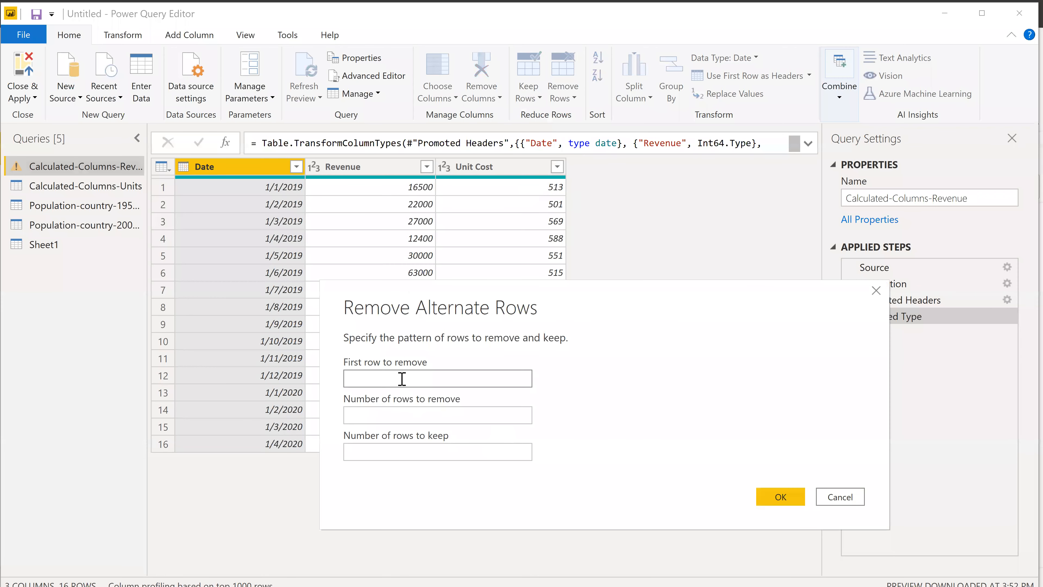
click(401, 372)
text(2)
click(385, 414)
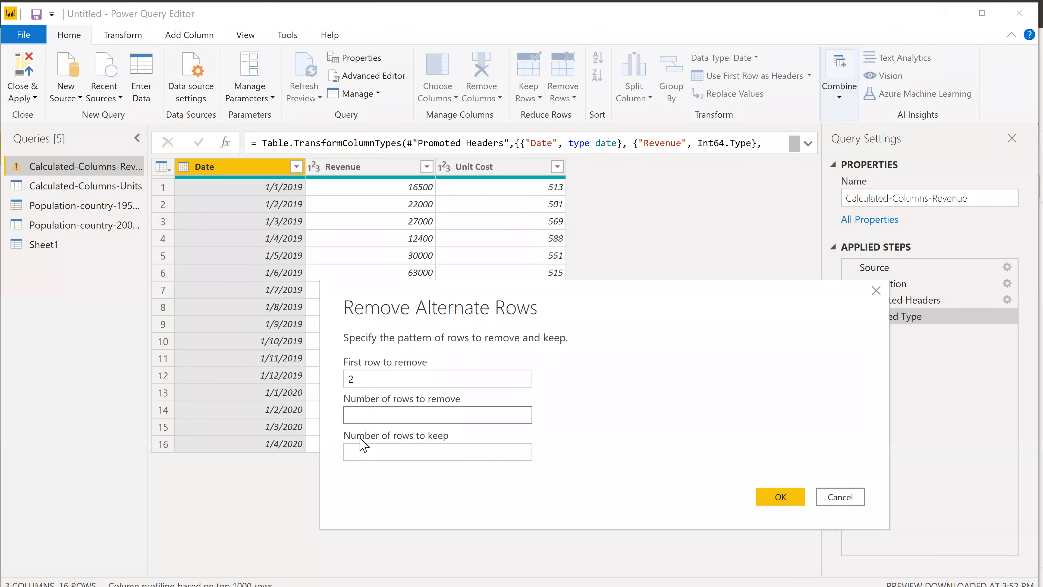
text(2)
click(368, 452)
text(1)
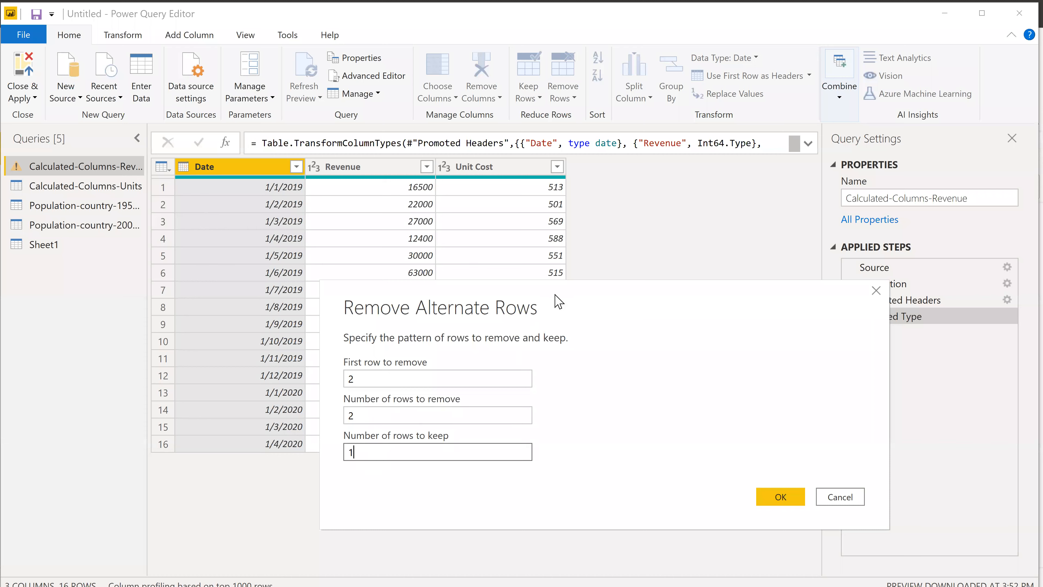
drag(555, 294, 776, 228)
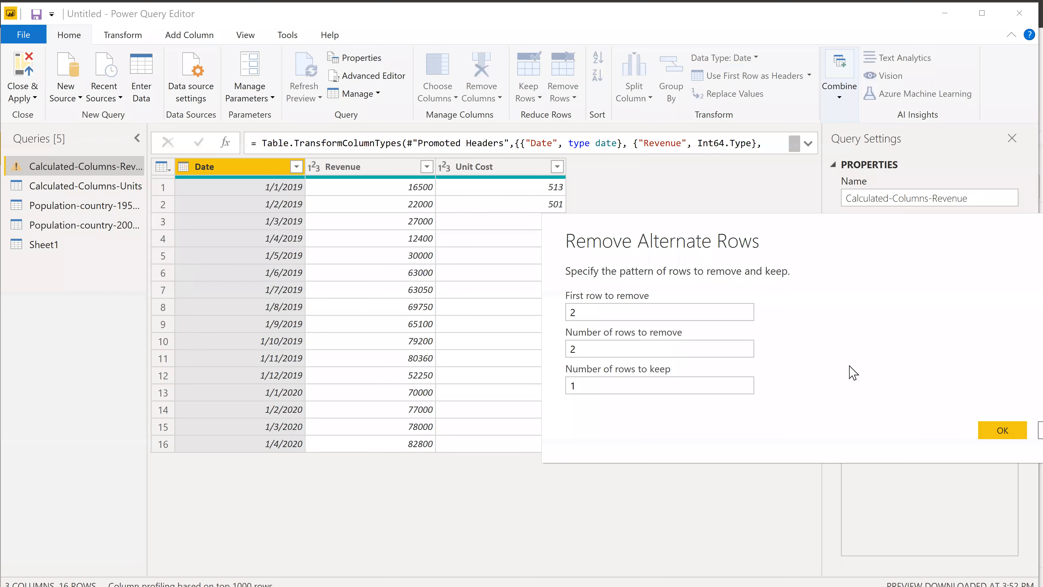
click(1003, 432)
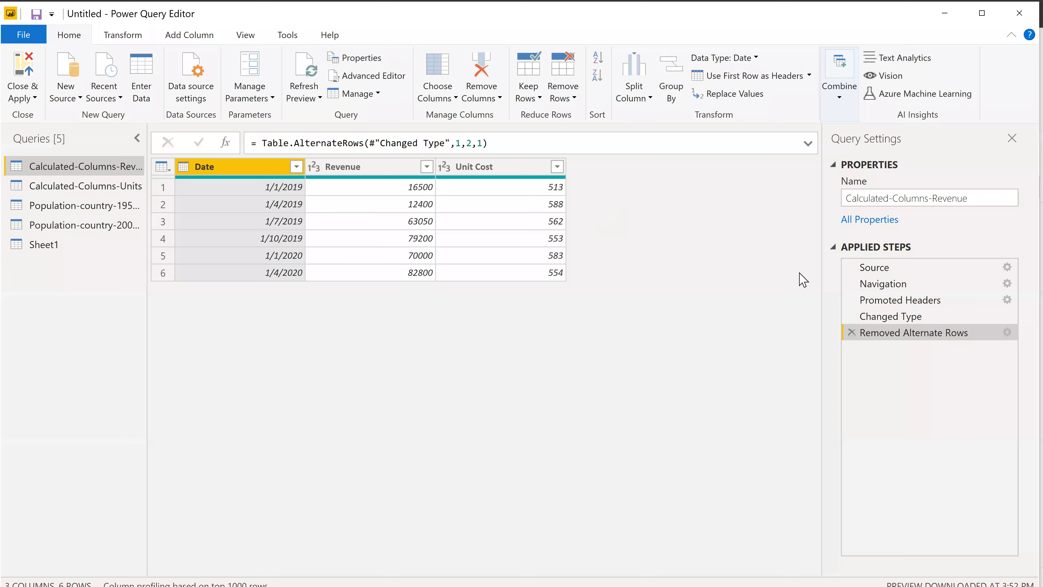
click(852, 332)
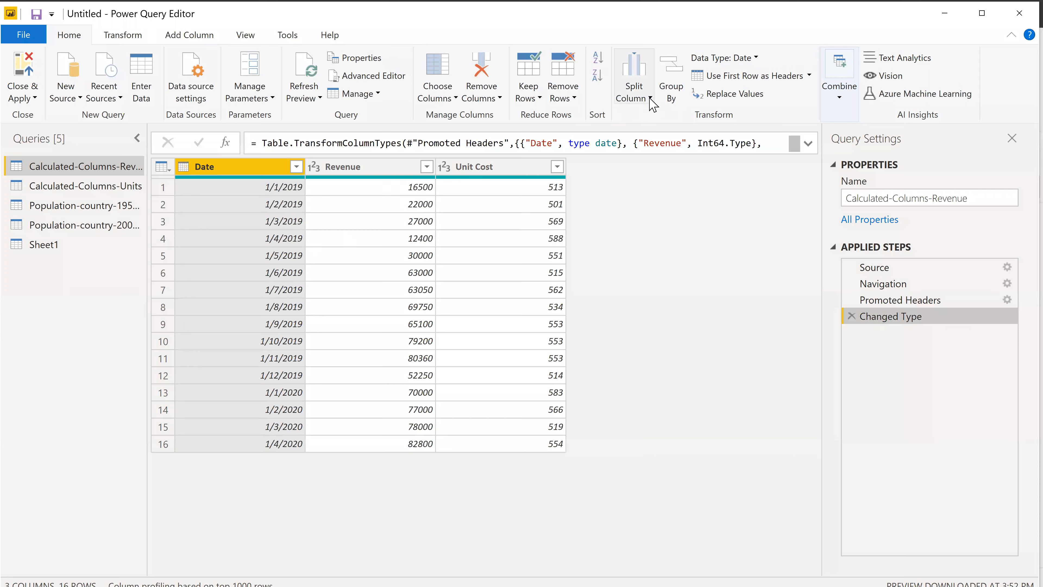
Try splitting the Date column at each occurrence of the "/" delimiter, and undo the split.
click(638, 94)
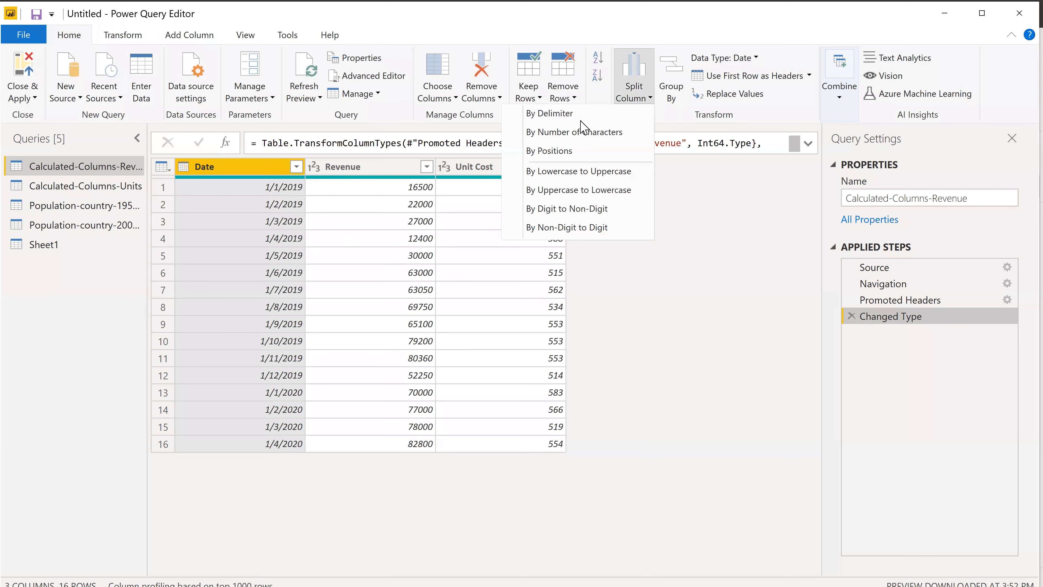
click(580, 119)
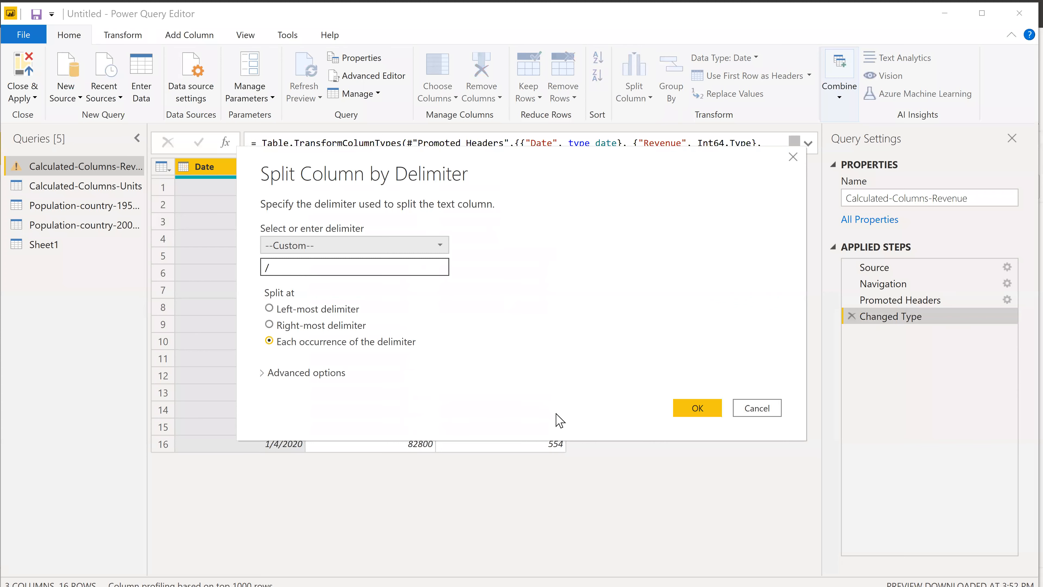
click(701, 407)
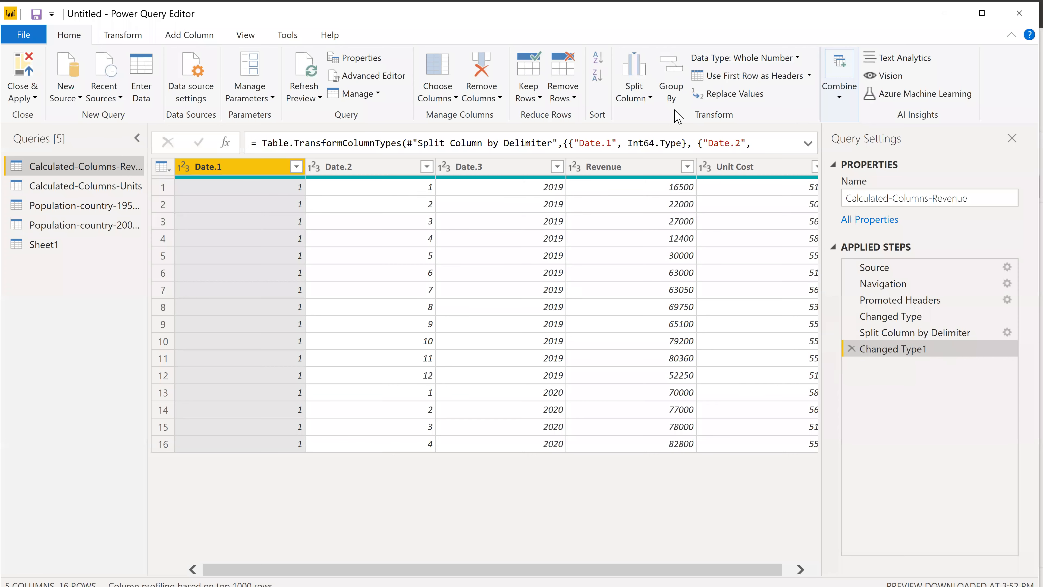
key(ctrl+z)
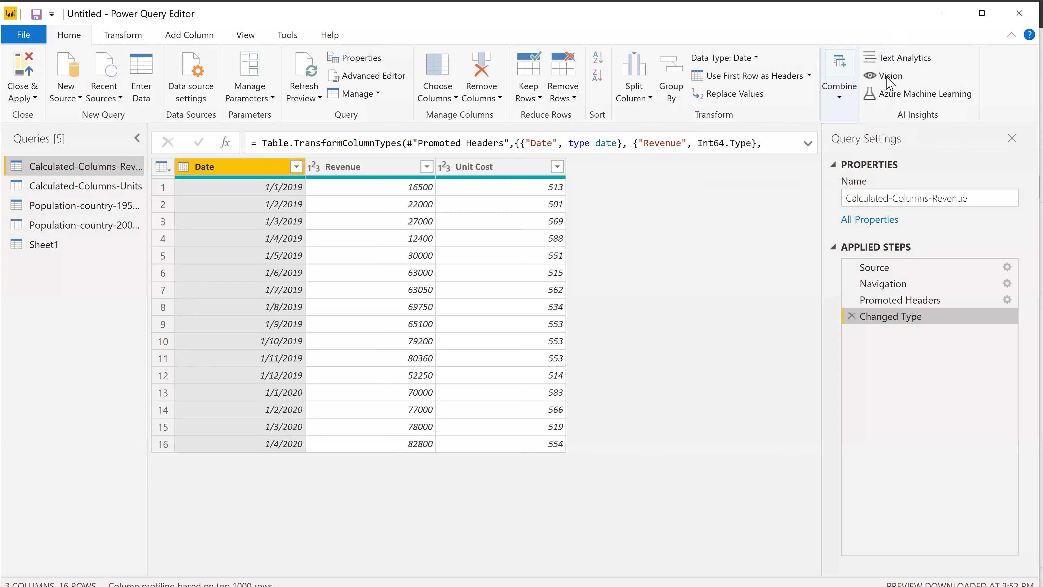
Promote the first row of the Sheet1 query to column headers.
click(905, 60)
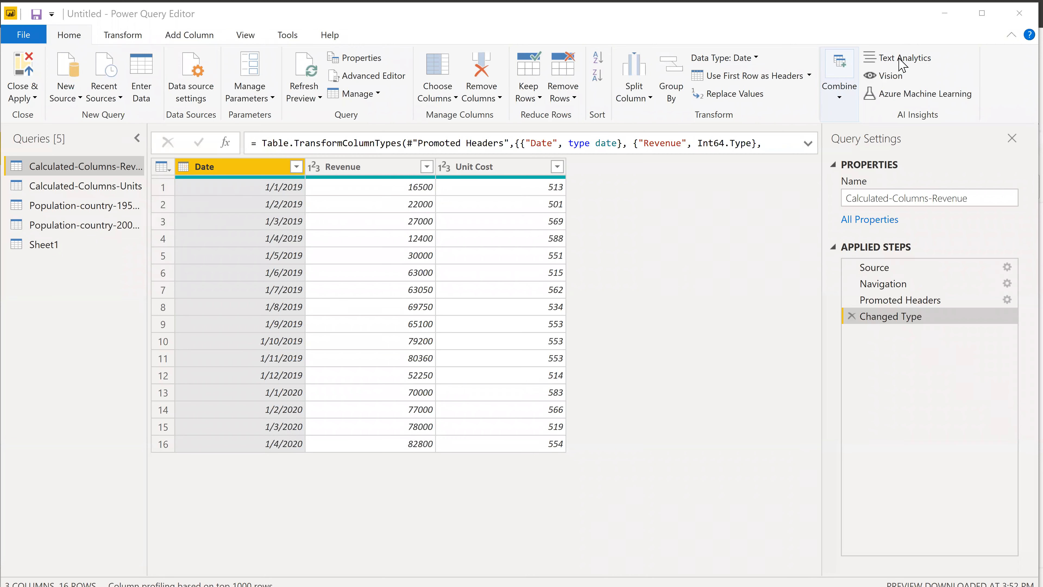
click(123, 37)
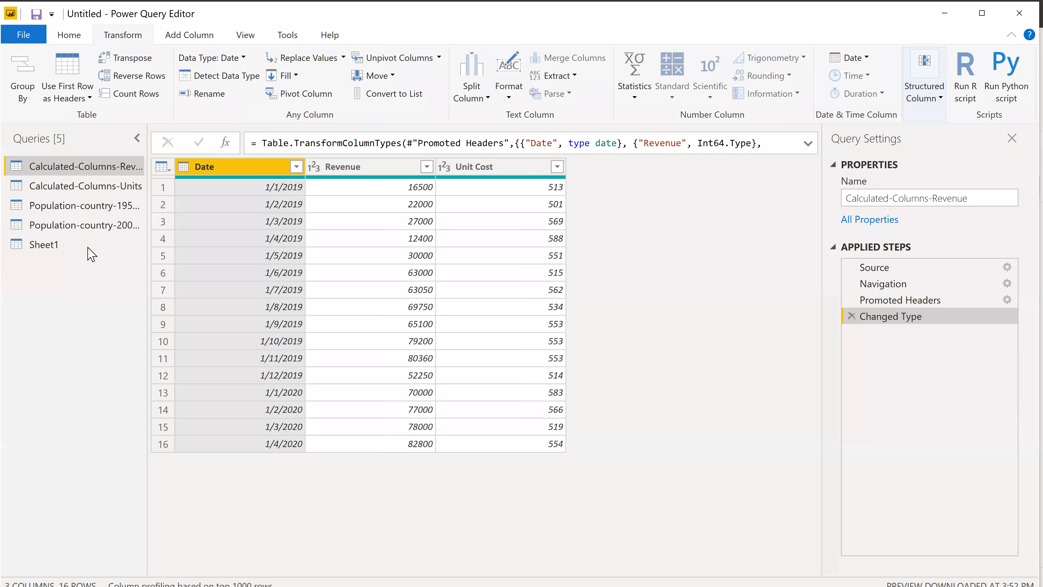
click(111, 249)
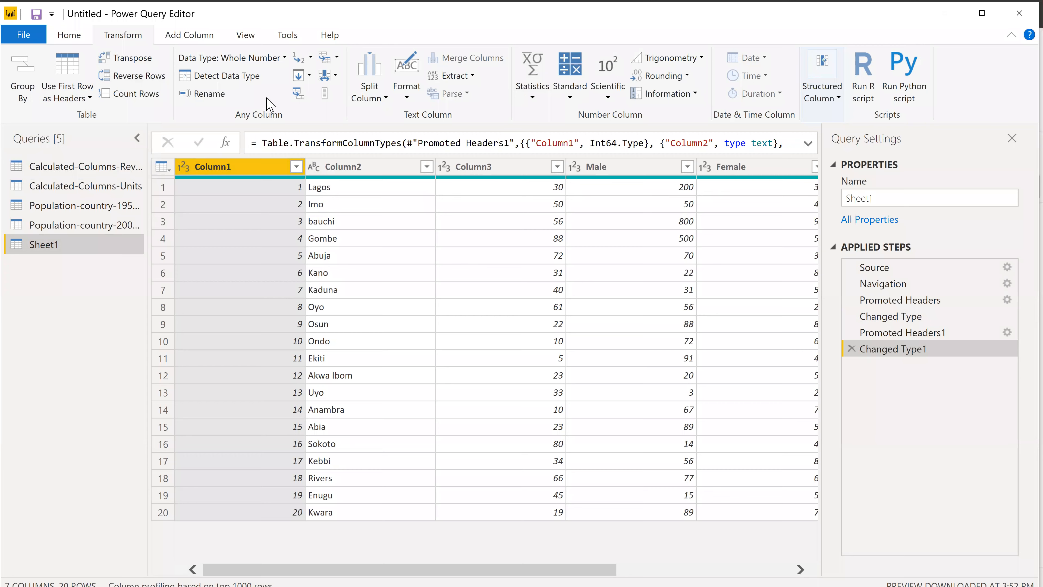
Check the statistics calculations available for Sheet1's number columns without applying any.
click(532, 98)
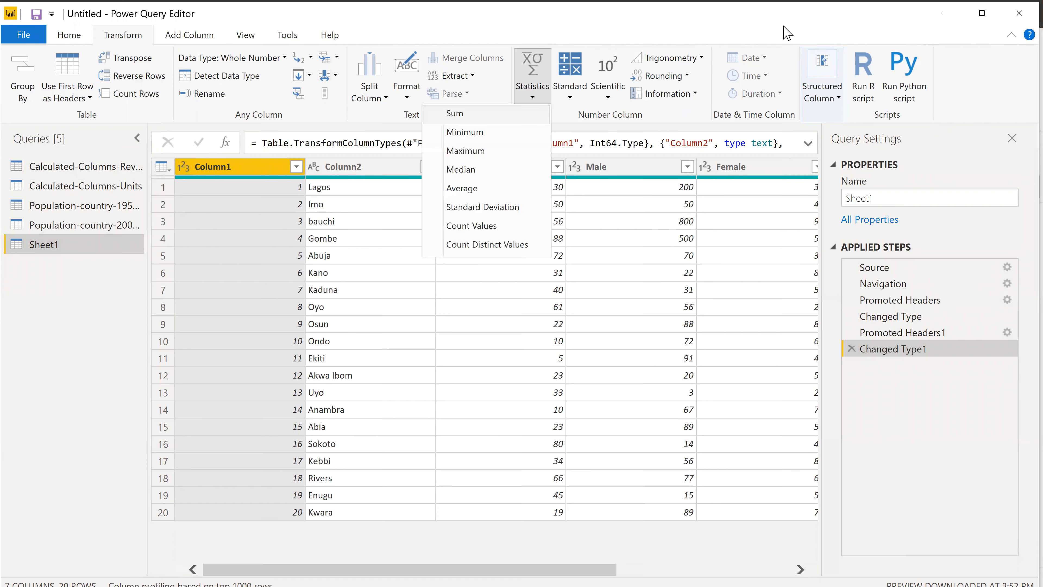
click(783, 87)
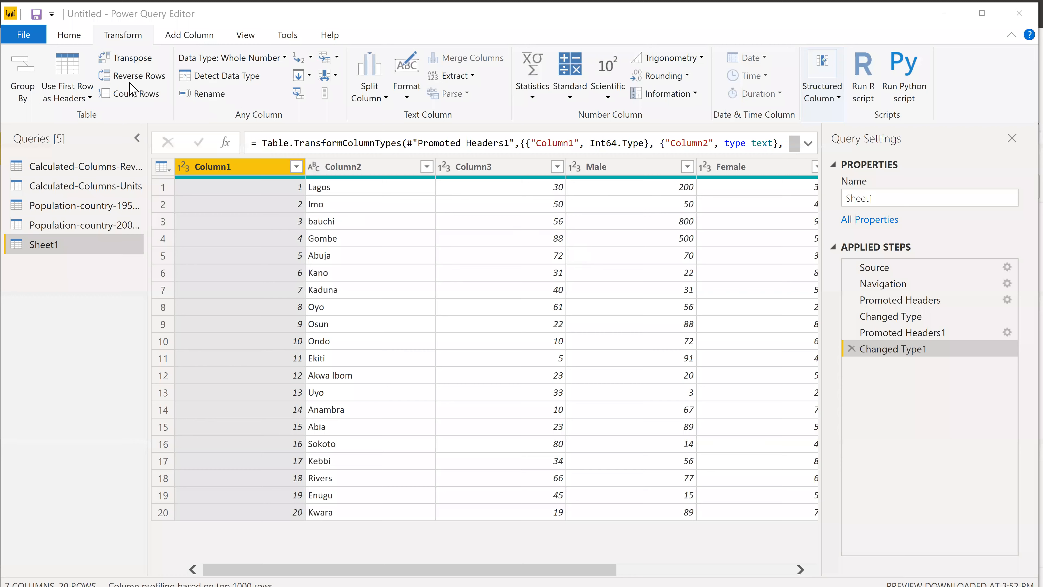
scroll(155, 101, down, 1)
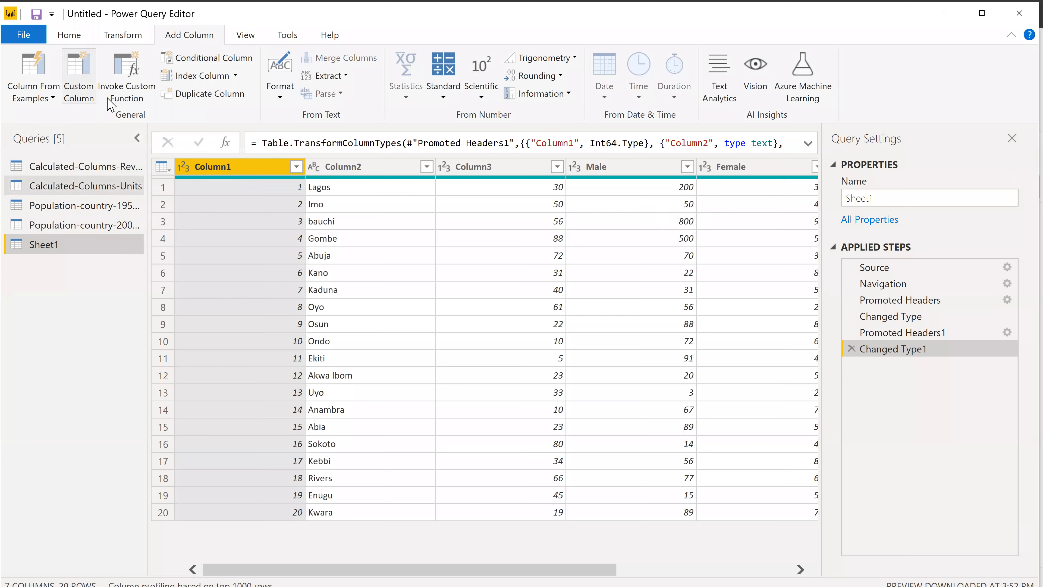
Add a custom column named "addition" to Sheet1 with the formula [Column3] + [Male].
click(89, 99)
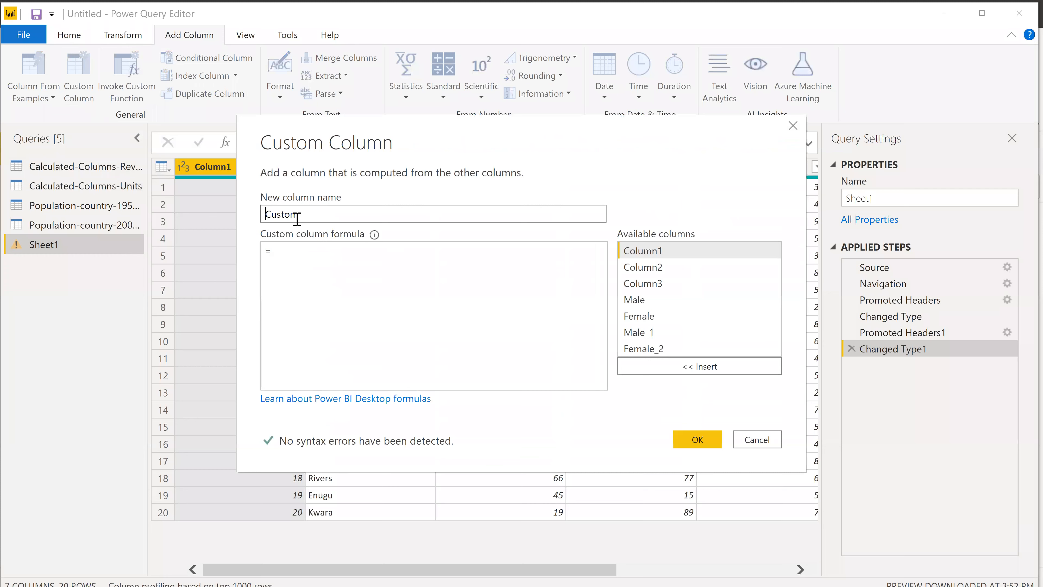
text(addition)
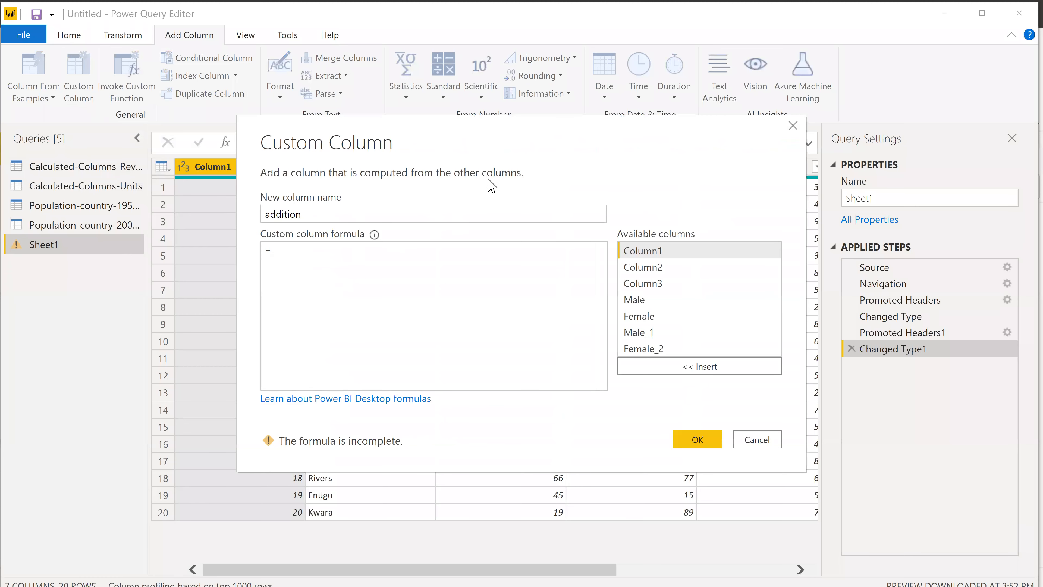
click(572, 404)
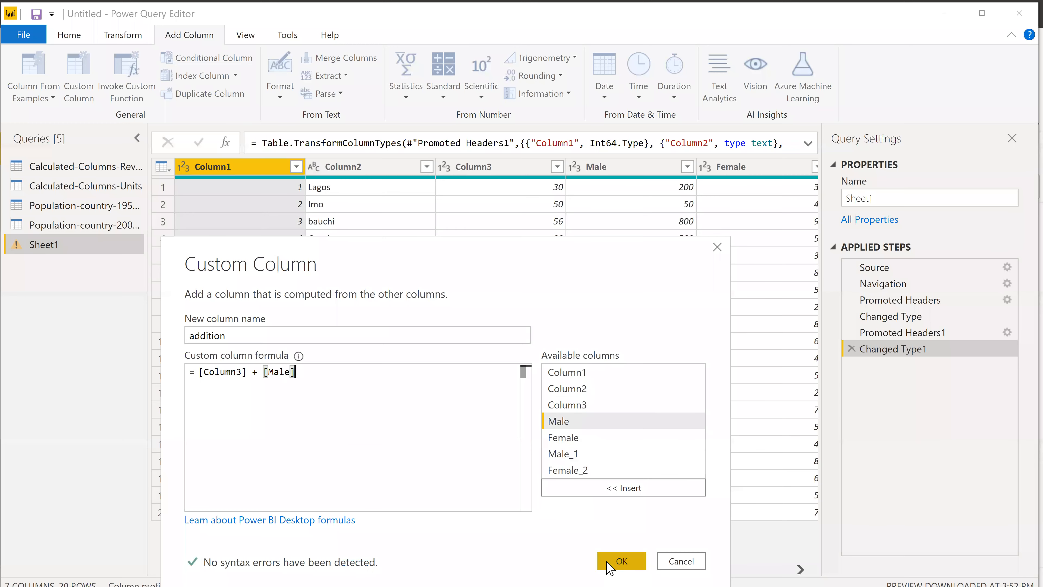
click(610, 561)
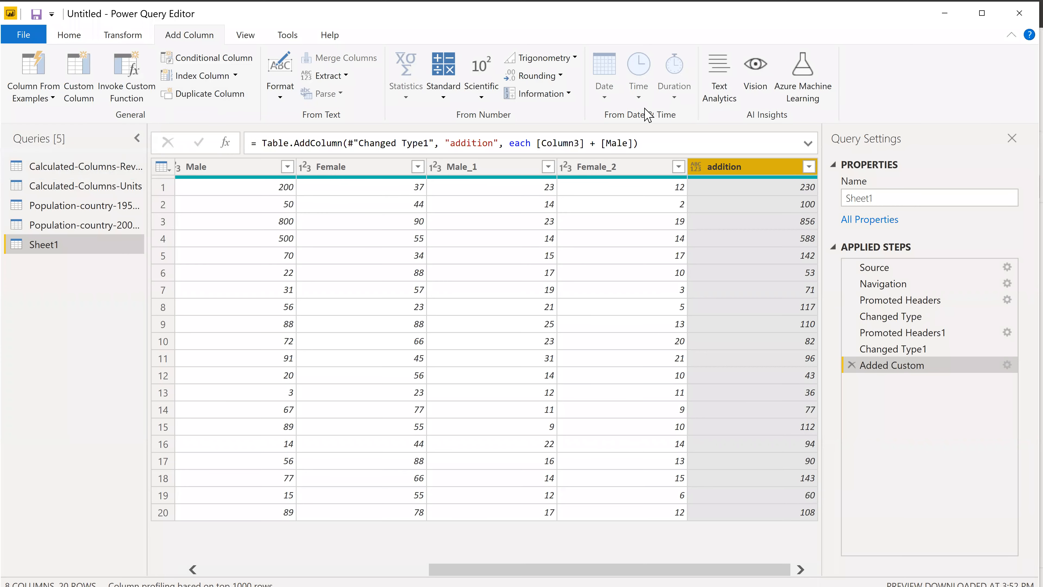
click(122, 34)
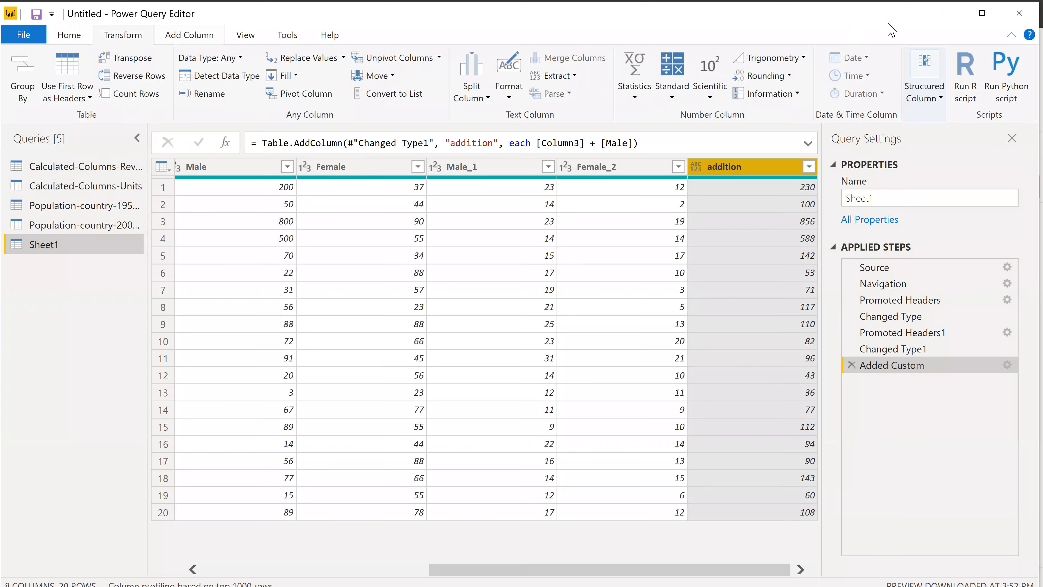
click(177, 36)
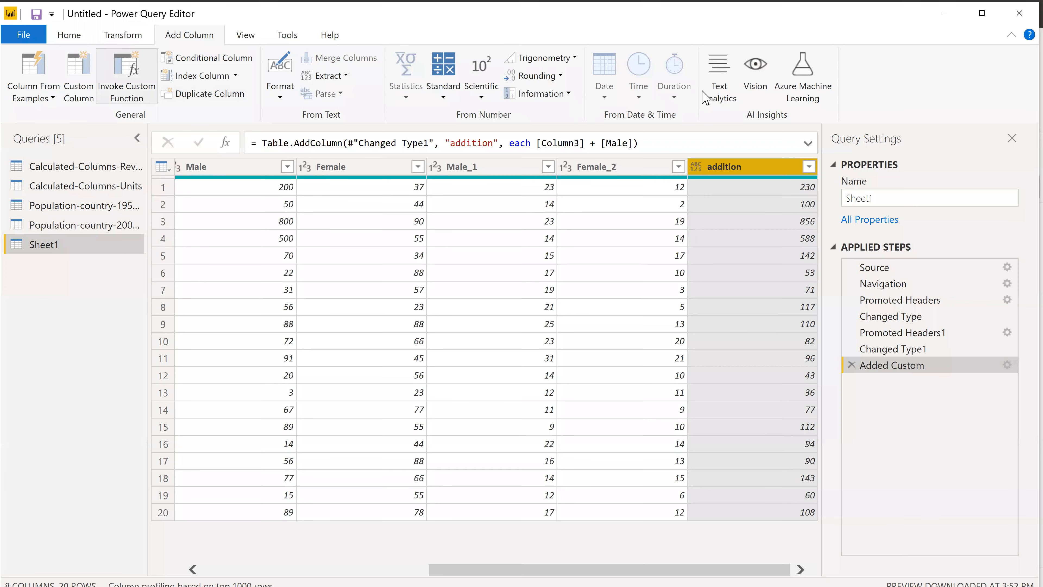
Try calculating the sum of Sheet1's Male_1 column, and remove the calculation from the applied steps.
click(123, 35)
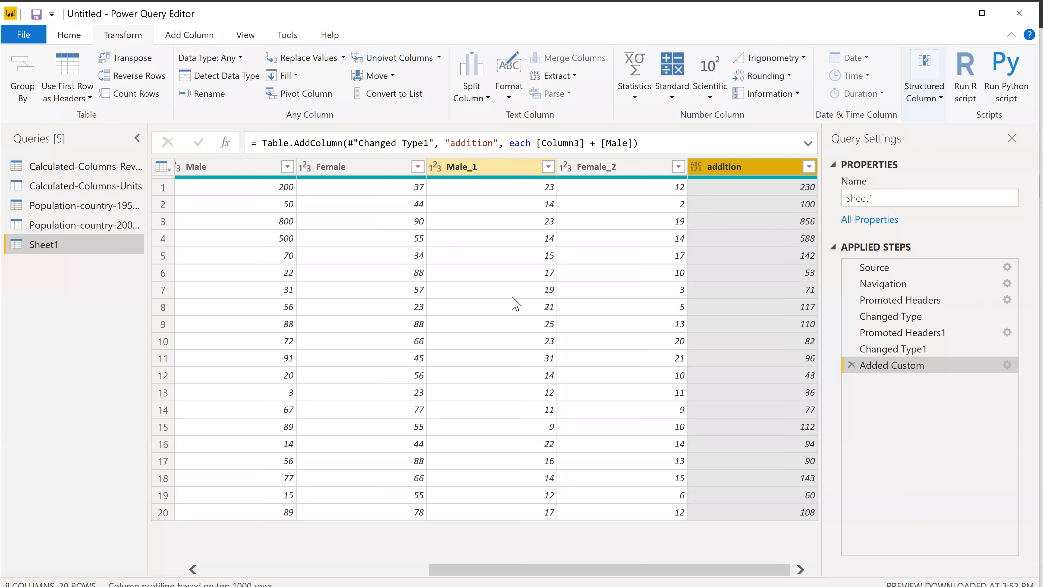
click(515, 303)
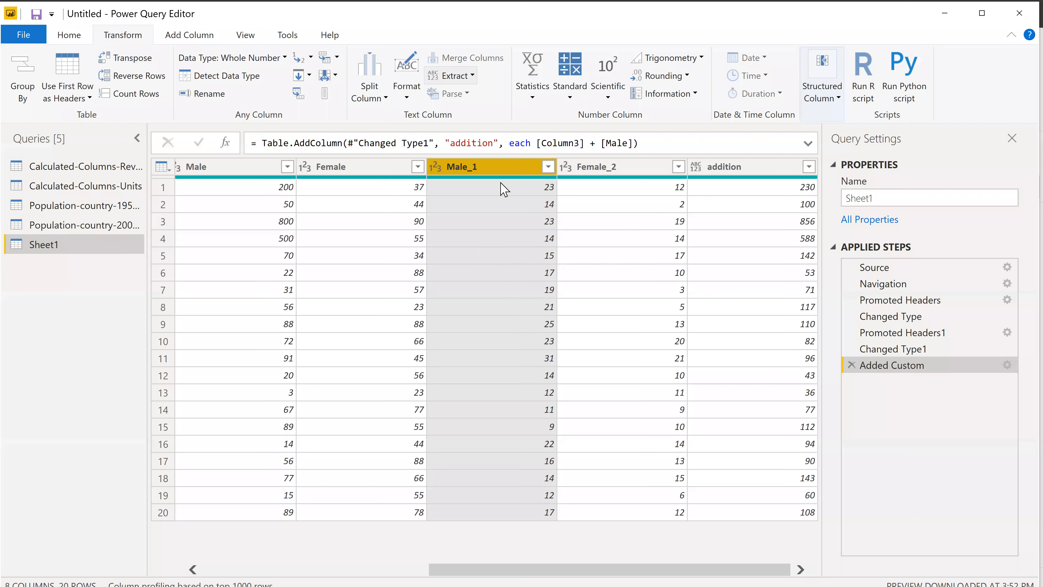
click(189, 40)
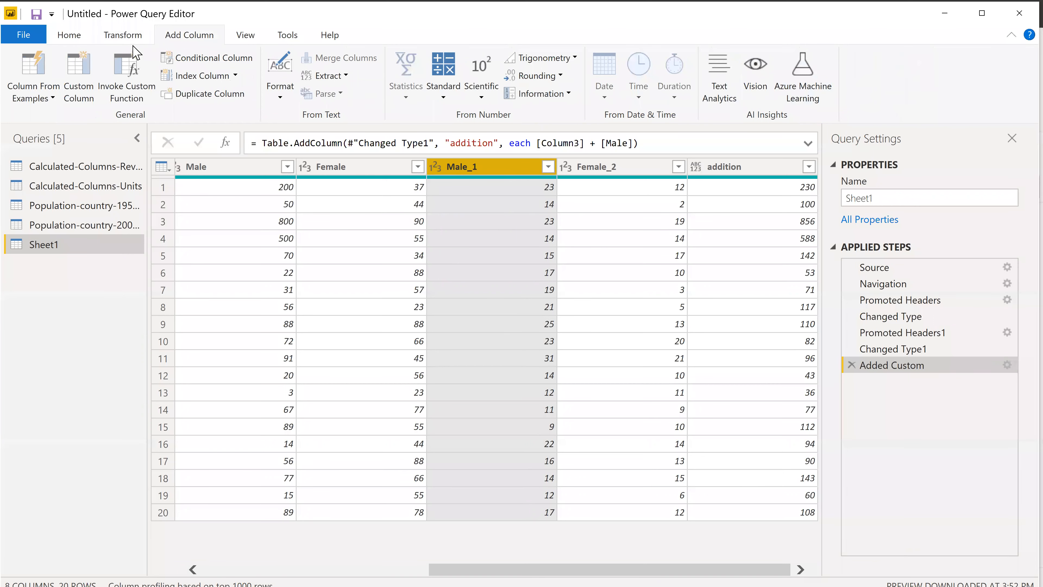
click(125, 40)
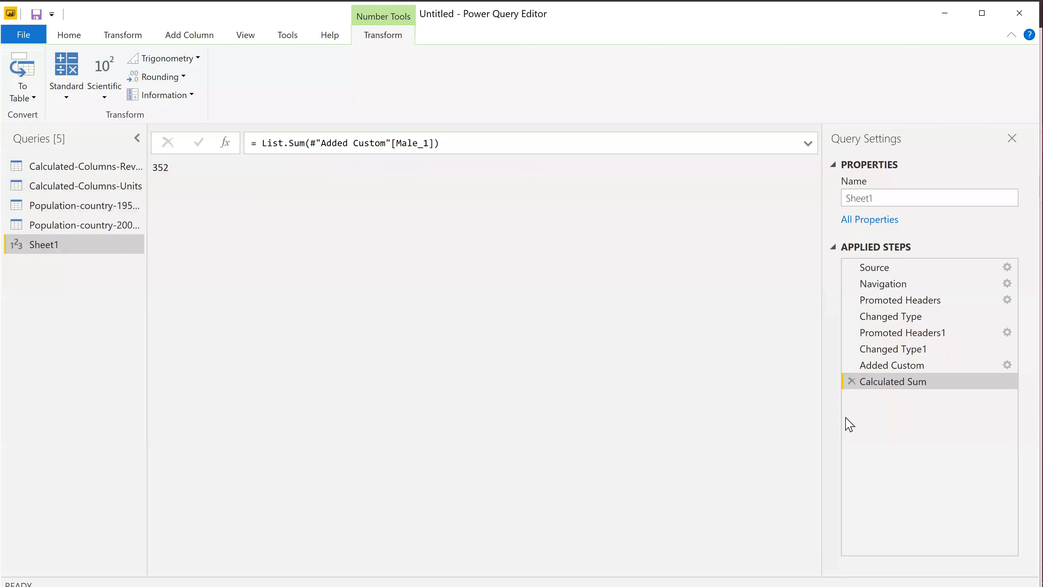
click(851, 381)
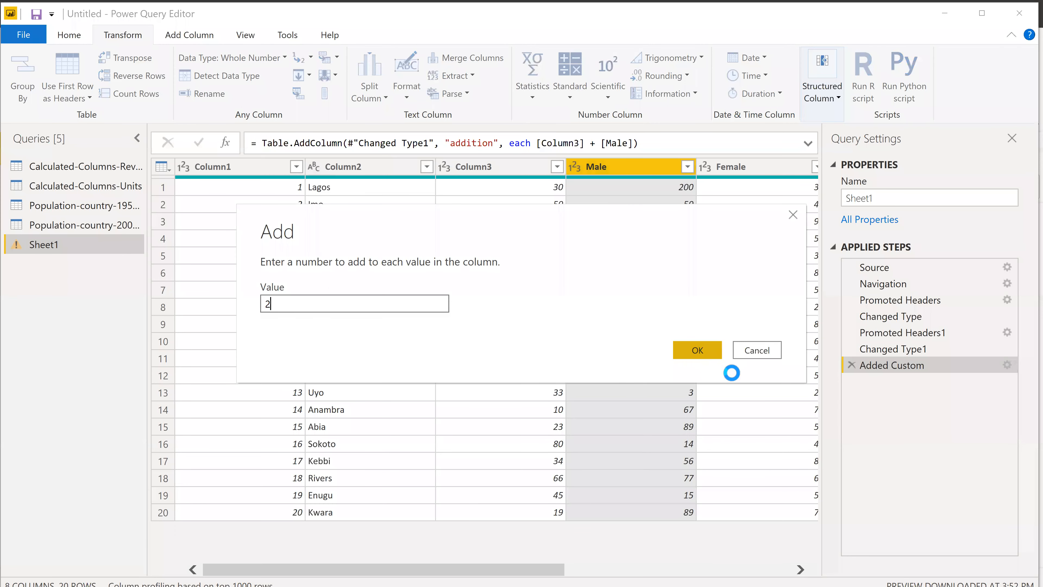
Try adding 2 to each value of the Male column in place, and undo the addition.
click(682, 351)
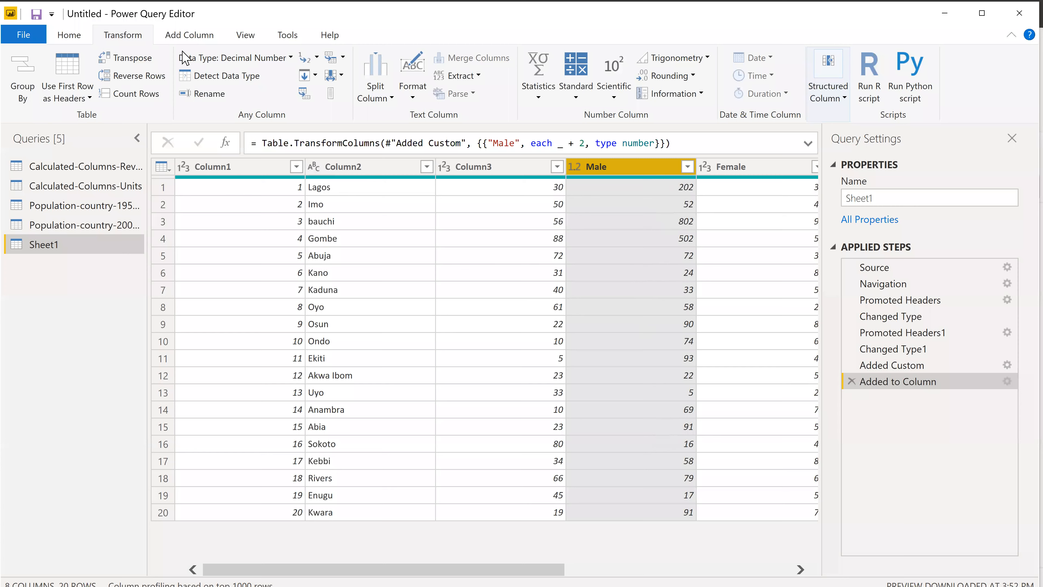
key(ctrl+z)
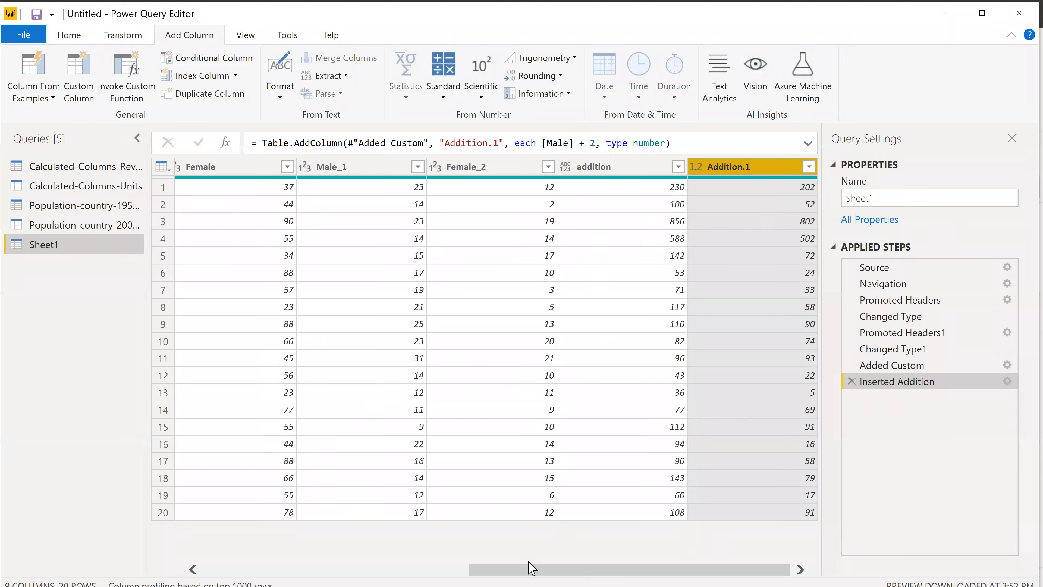
Turn on monospaced text, column quality, column distribution and column profile for the Sheet1 data preview.
scroll(533, 569, left, 3)
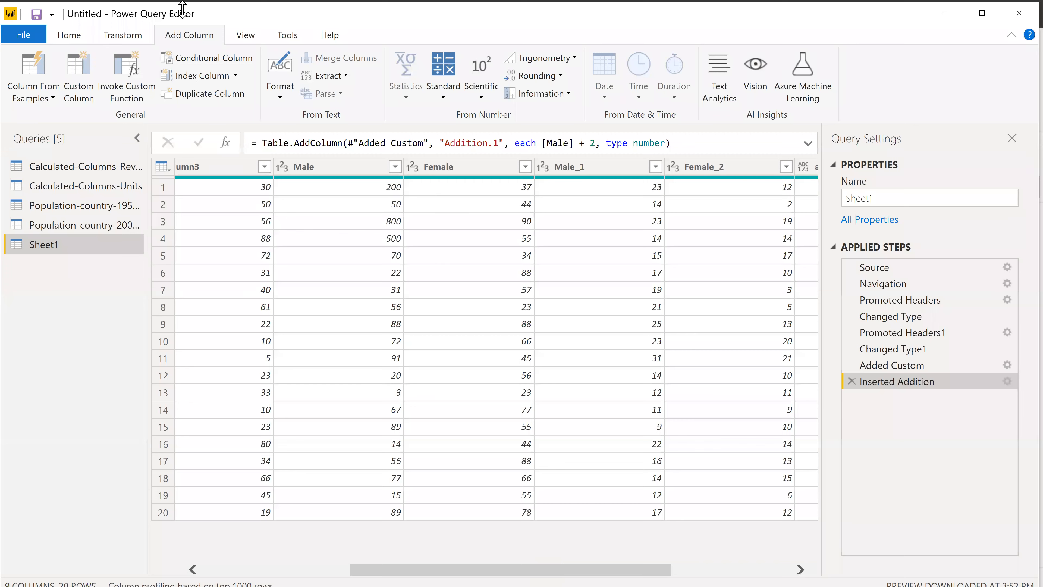
click(245, 35)
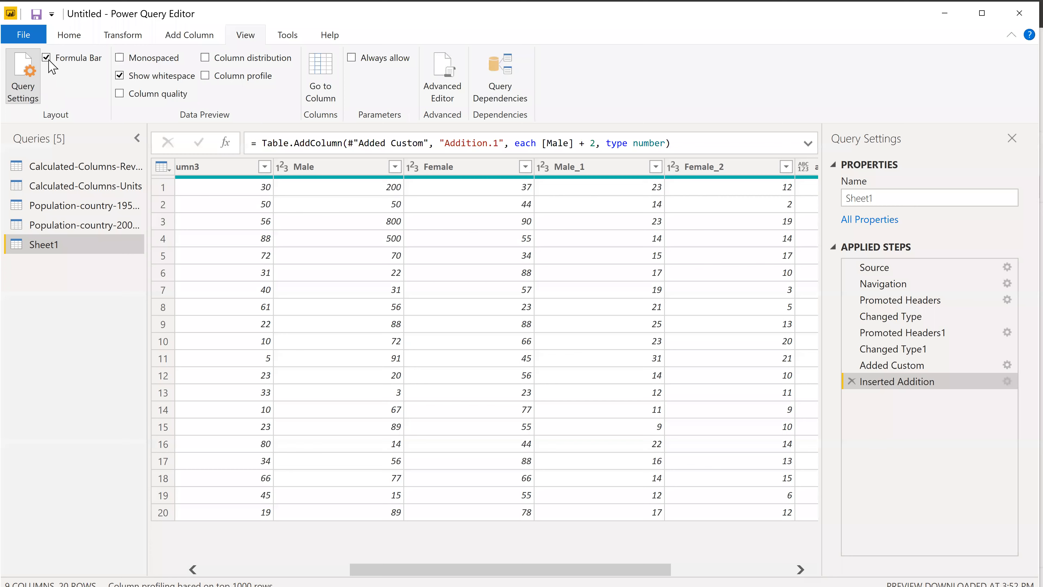
click(119, 58)
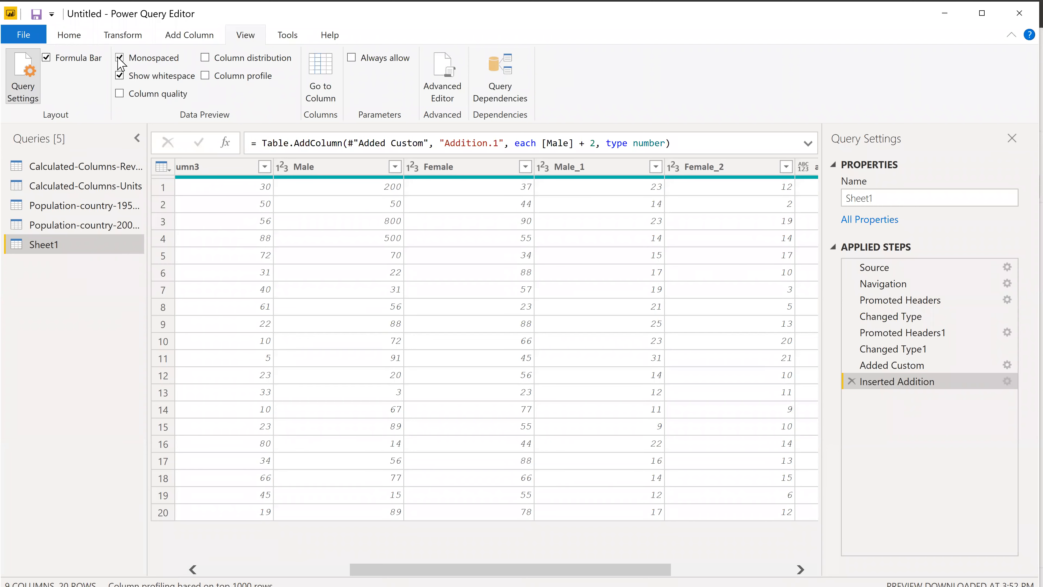
click(121, 94)
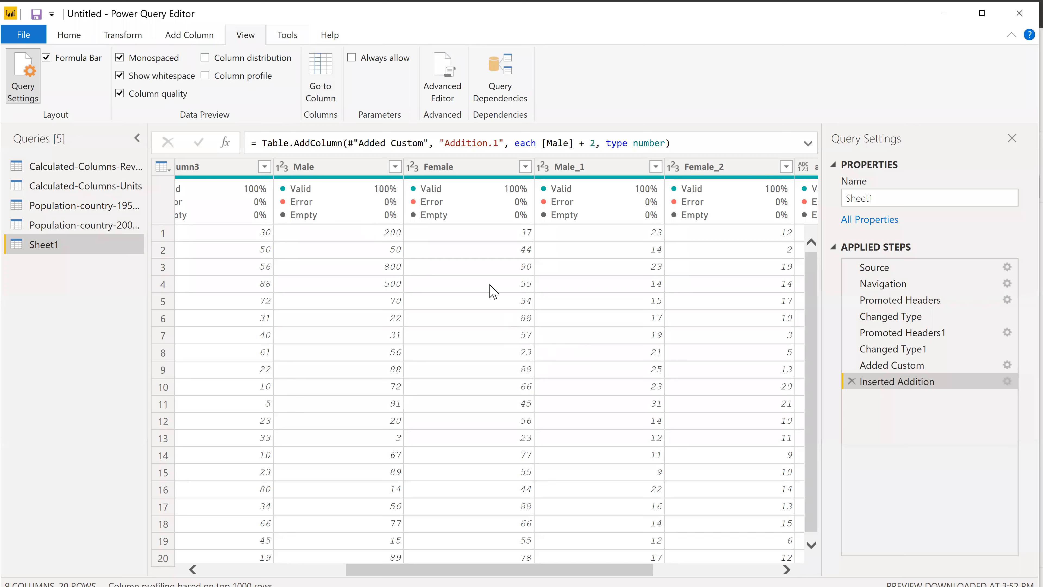
click(205, 58)
click(209, 77)
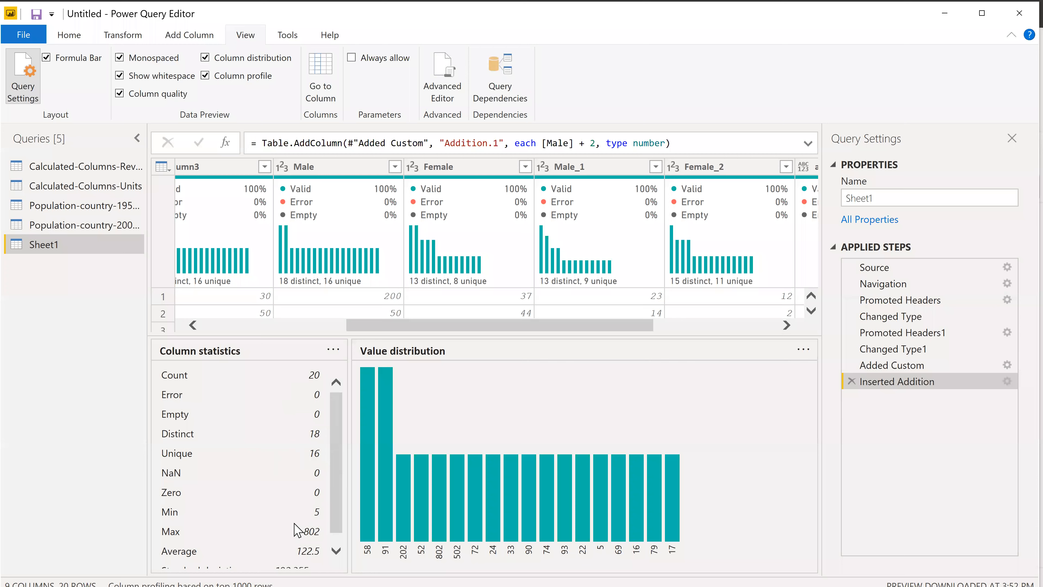
Review the column statistics of the profiled column and the dependencies between the workbook queries.
scroll(298, 530, down, 1)
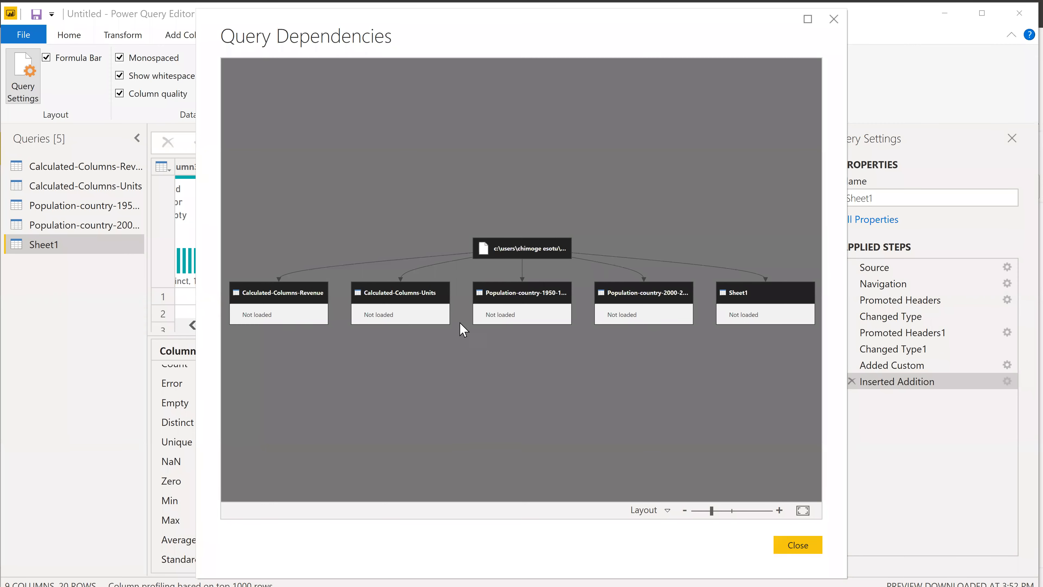
click(834, 22)
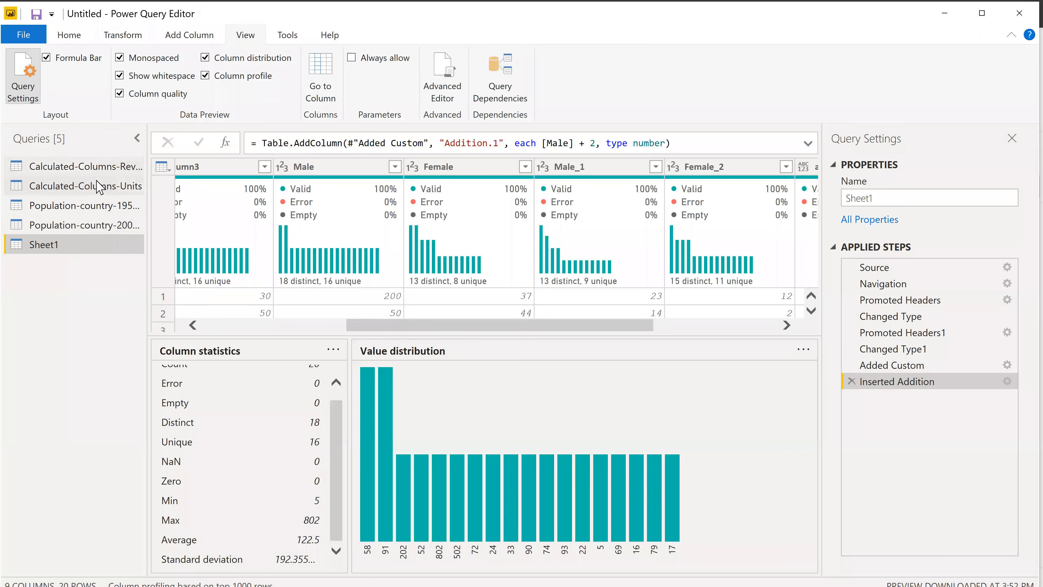
Open the options for combining Sheet1 with other queries.
click(69, 35)
click(840, 103)
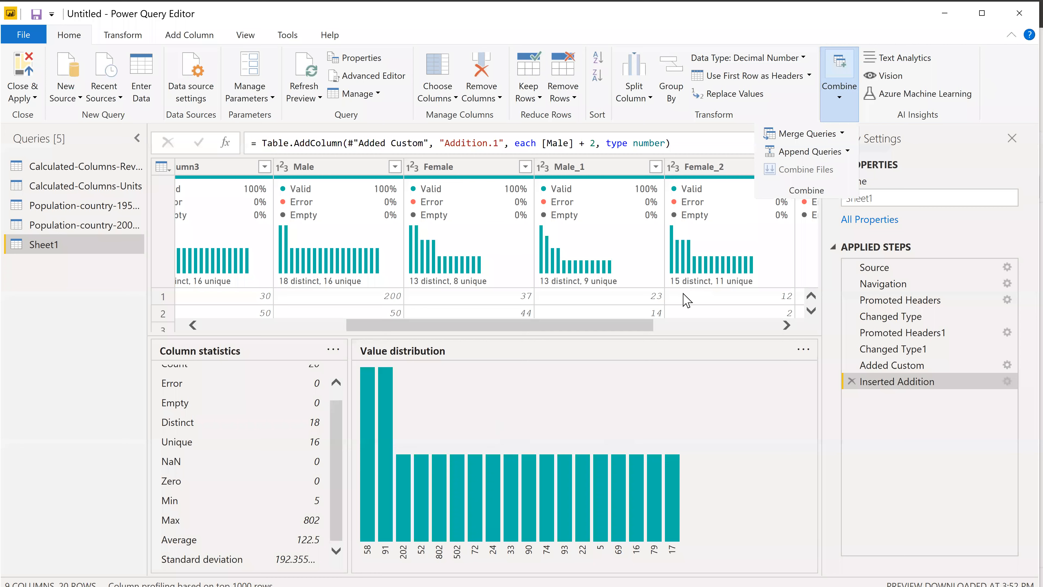
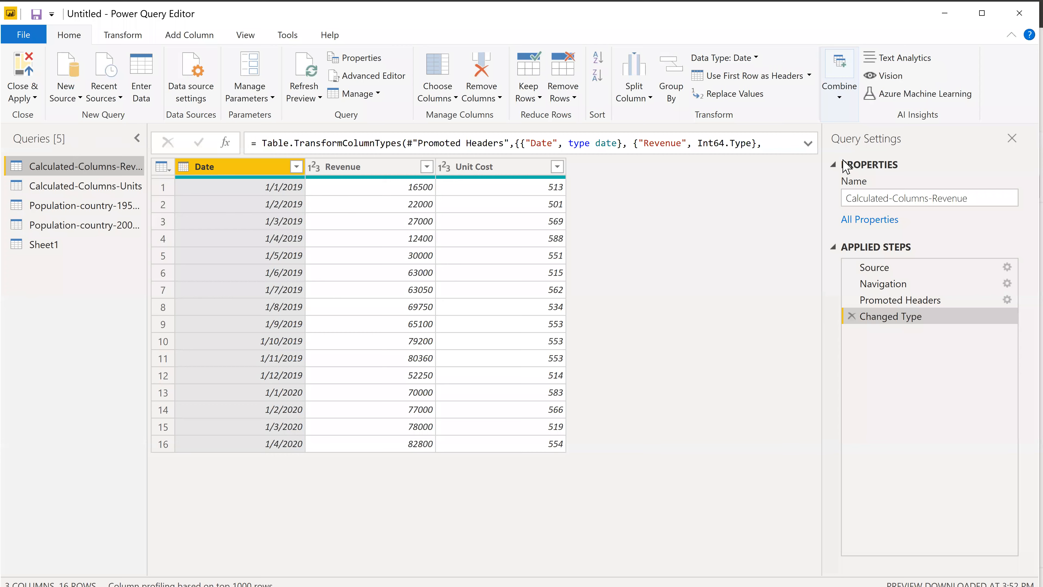
Append the Calculated-Columns-Revenue and Calculated-Columns-Units tables into a new query.
click(779, 195)
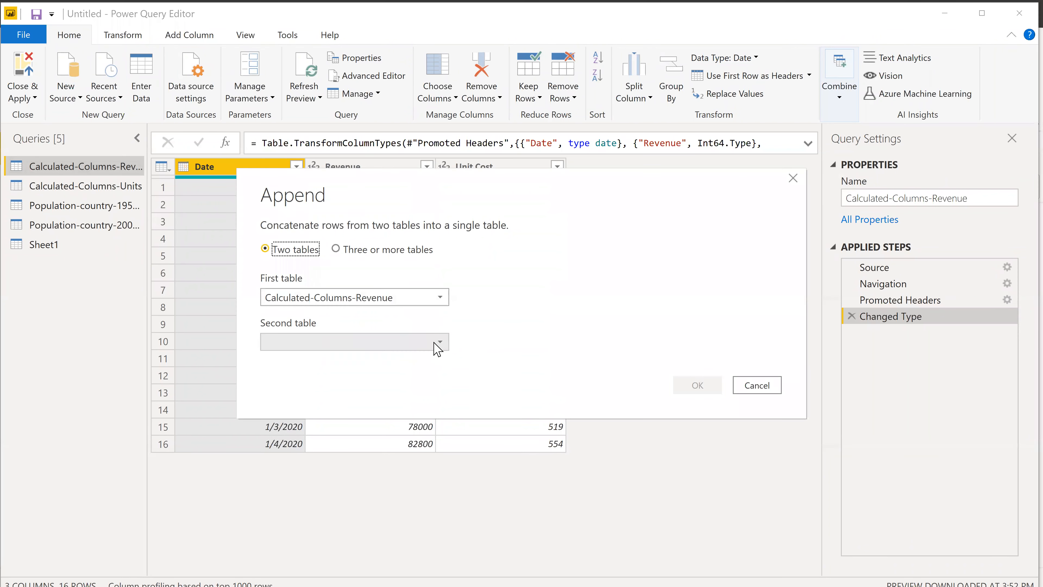
click(437, 345)
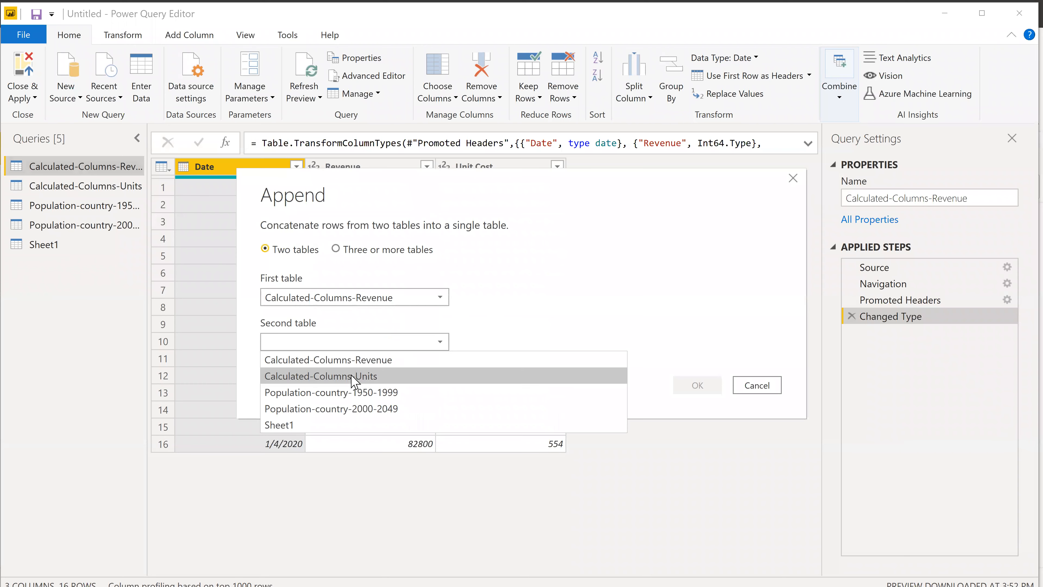
click(425, 384)
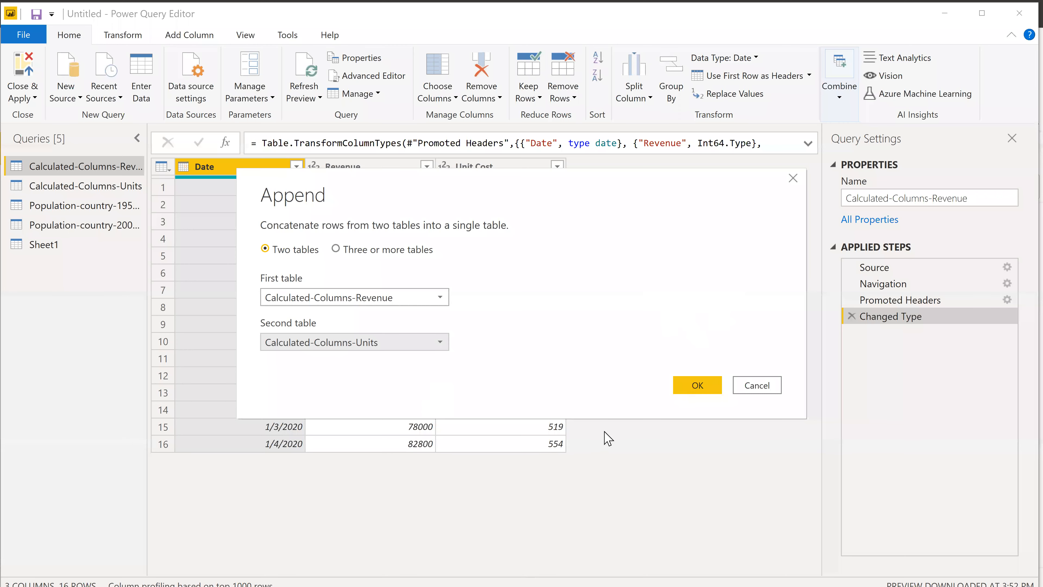
click(686, 385)
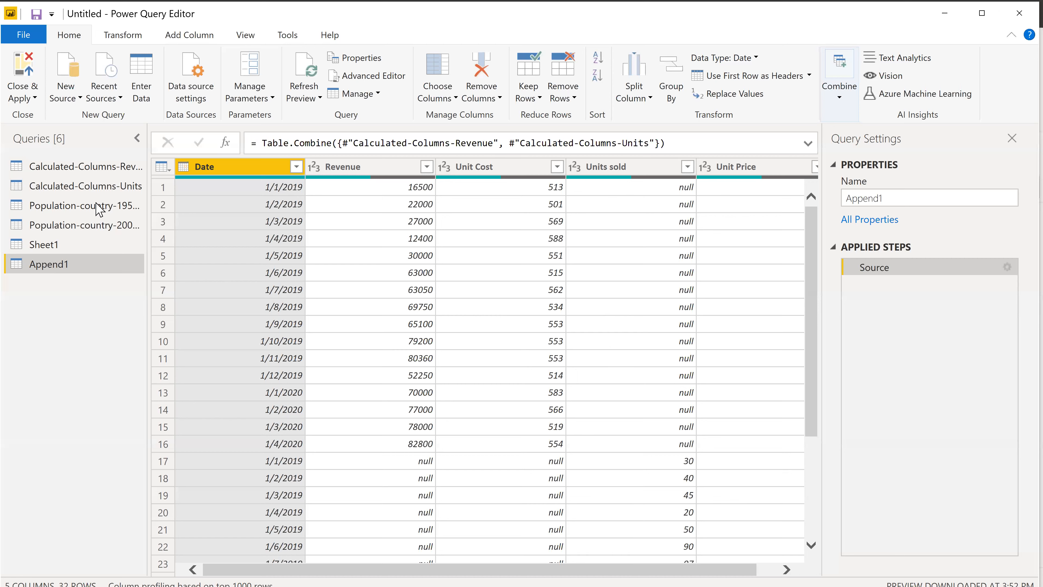
click(107, 169)
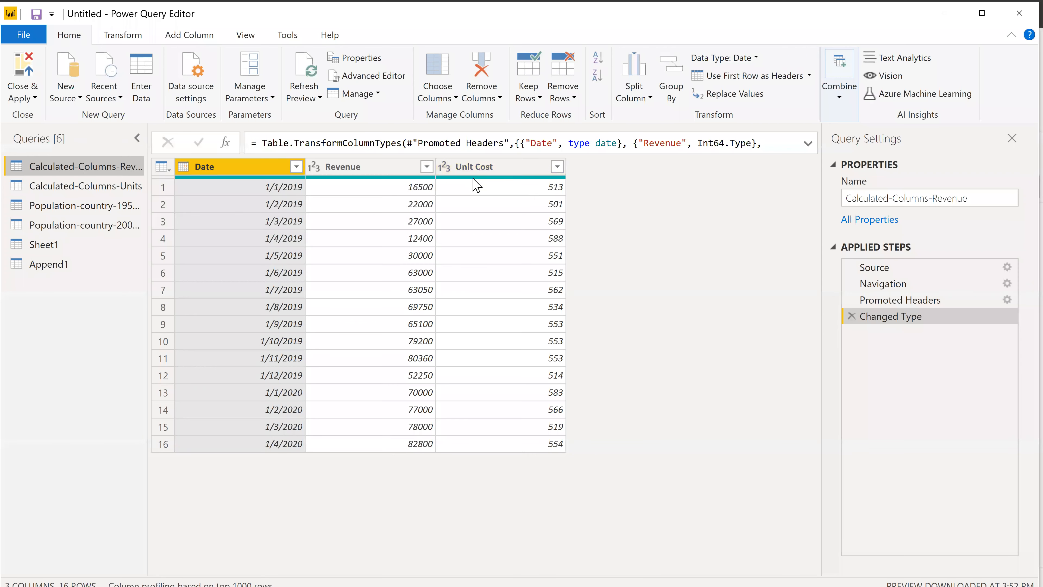
Try a left outer merge of Population-country-1950-1999 with Population-country-2000-2049, matching column2 to Location, and expand the merged columns.
click(91, 210)
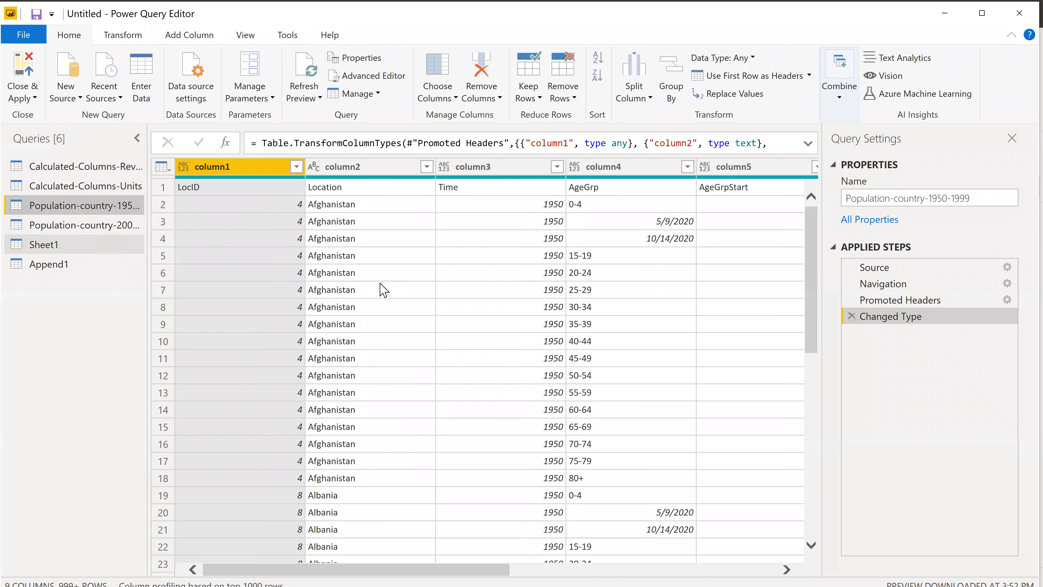
key(Down)
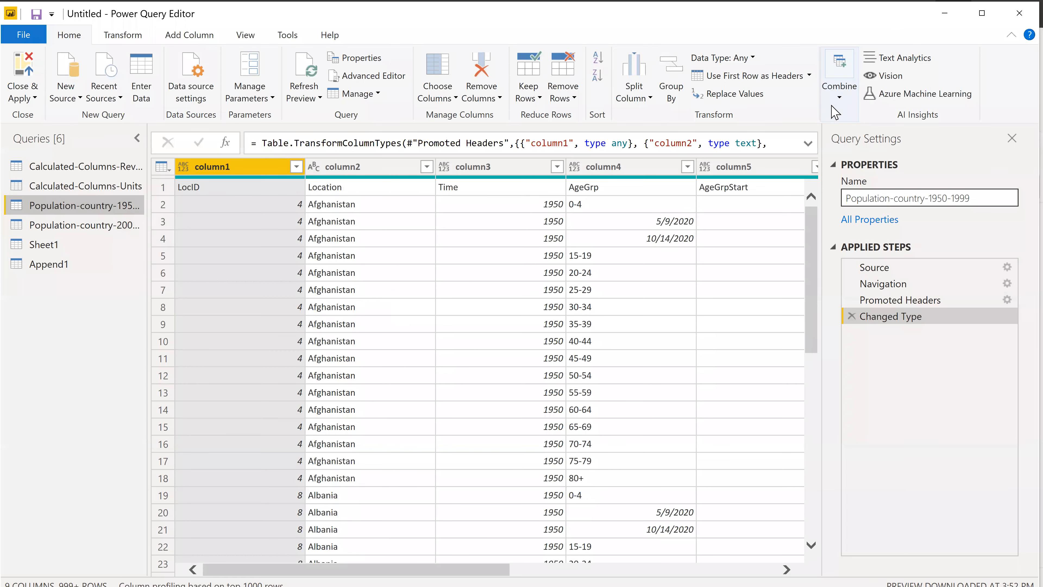
click(839, 105)
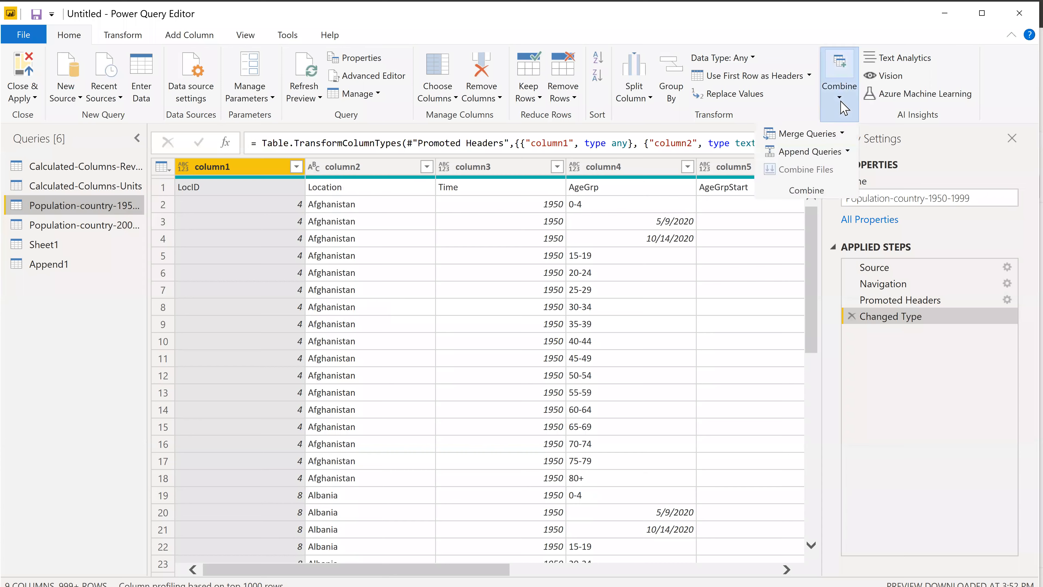
click(807, 134)
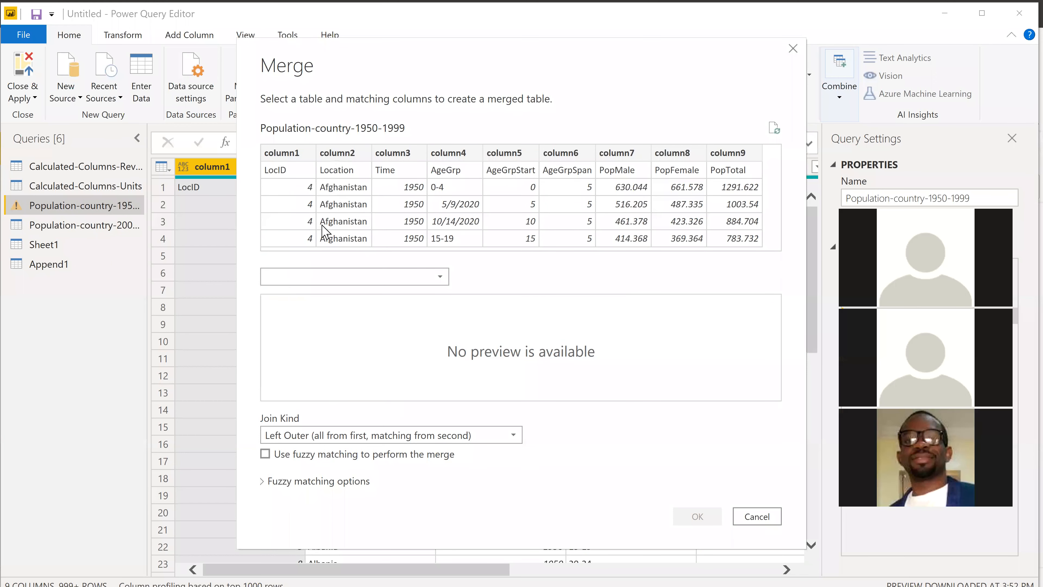
click(328, 291)
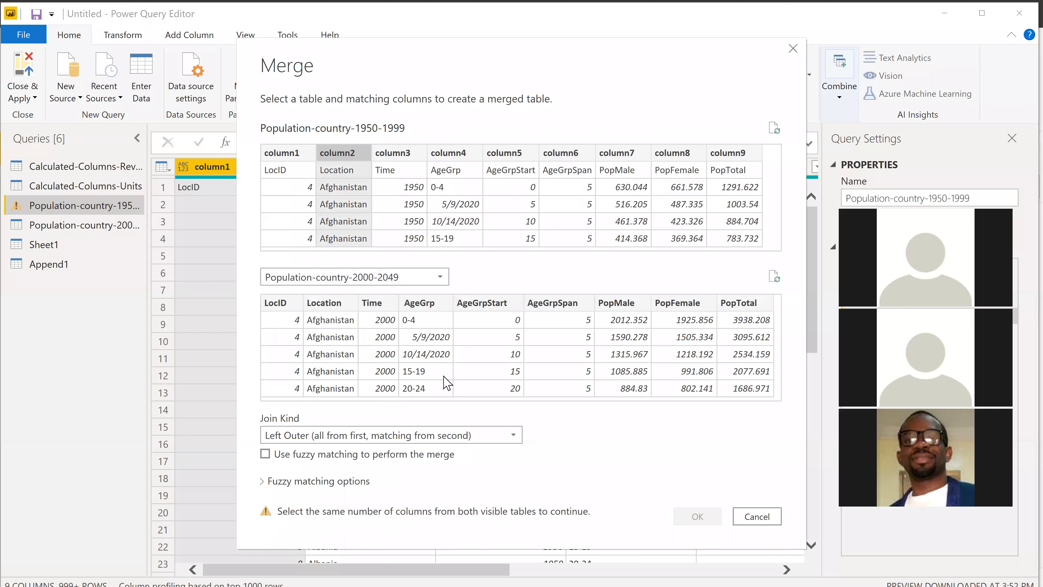
click(324, 302)
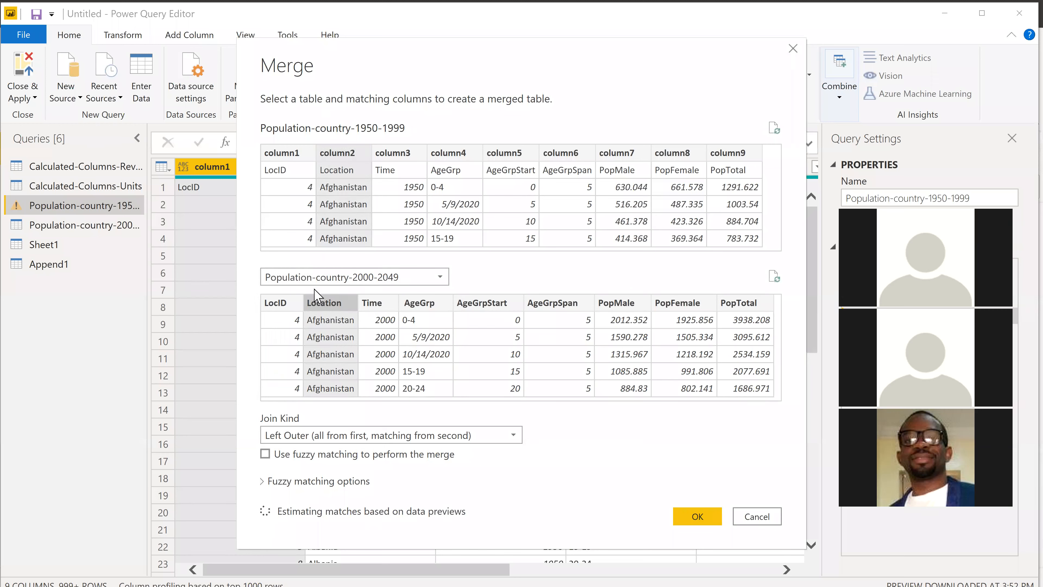
click(699, 510)
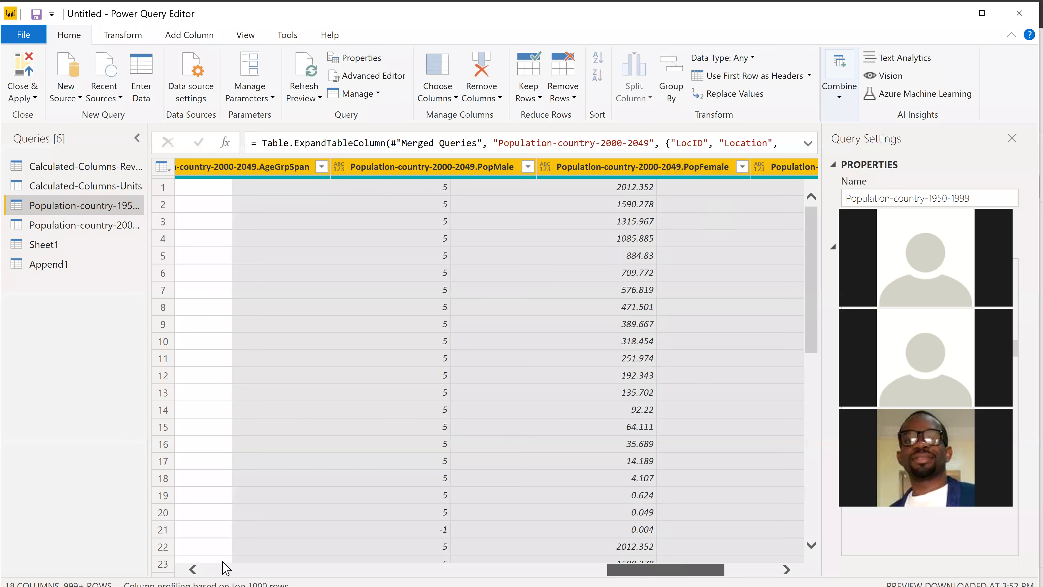
Remove the column expansion and the merge from the Population-country-1950-1999 query.
drag(613, 537, 716, 561)
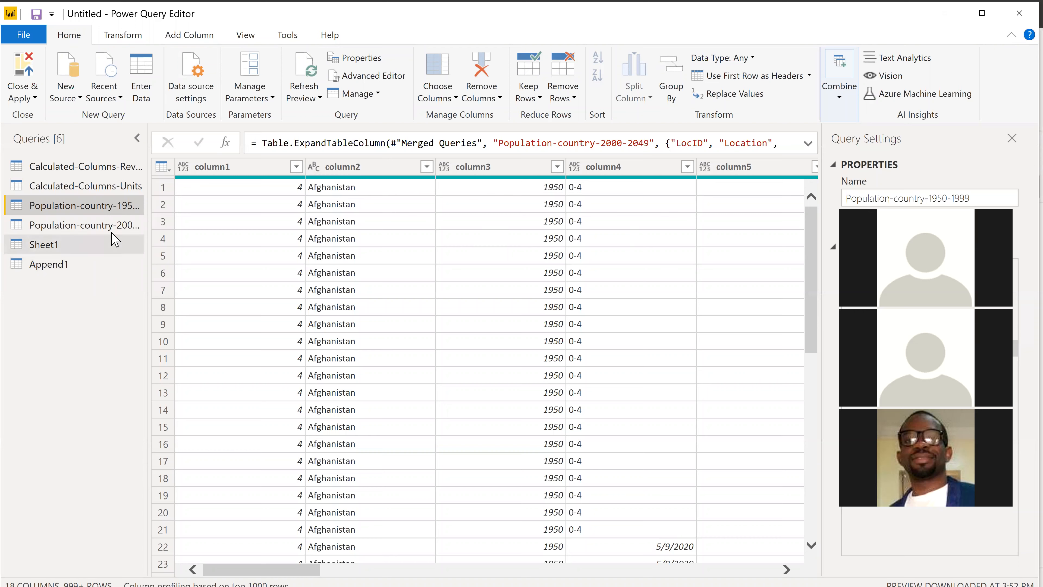
click(849, 348)
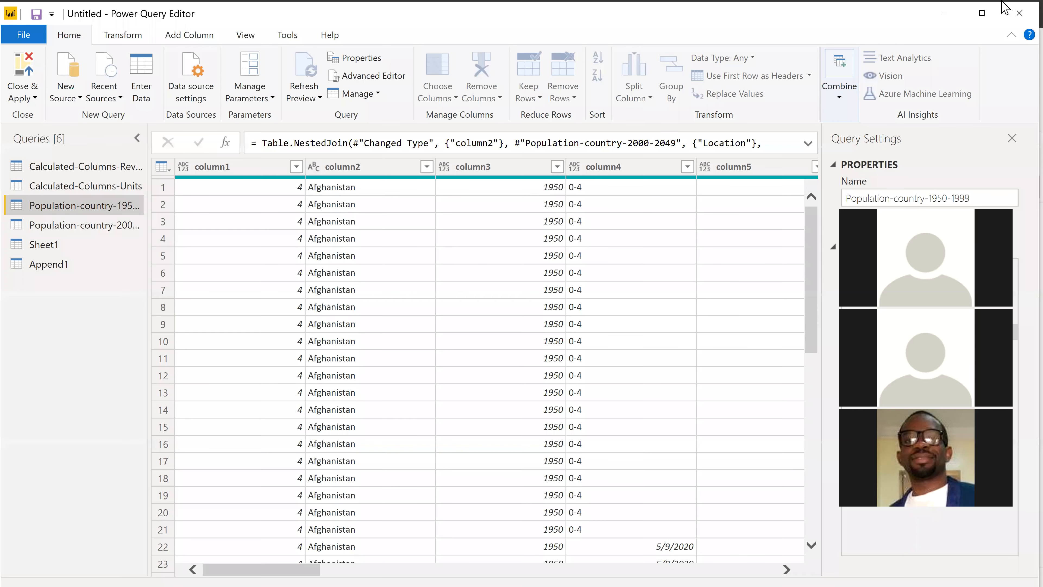
click(878, 316)
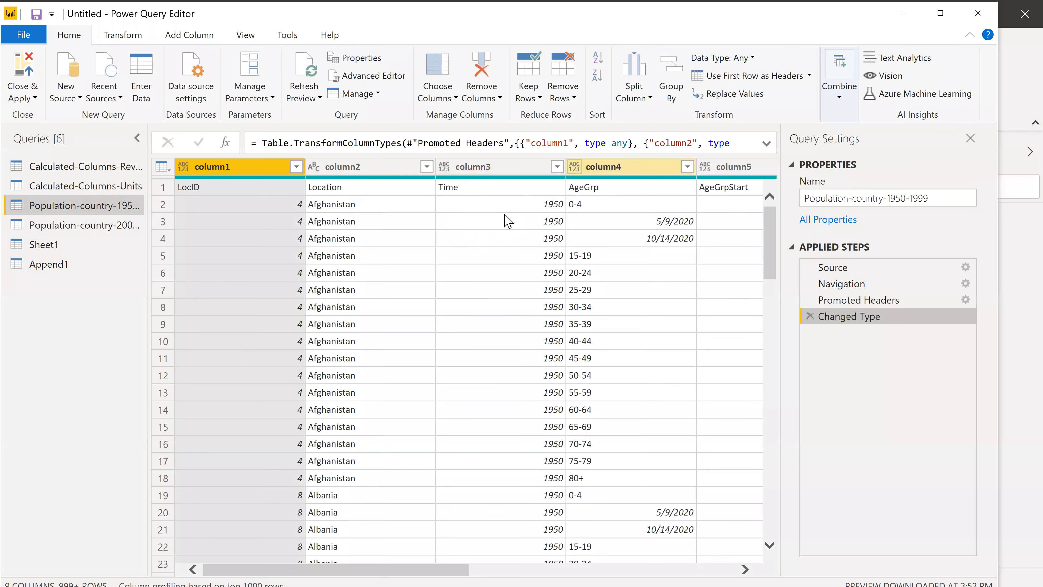
Use the first row of Population-country-1950-1999 as its column headers.
click(518, 361)
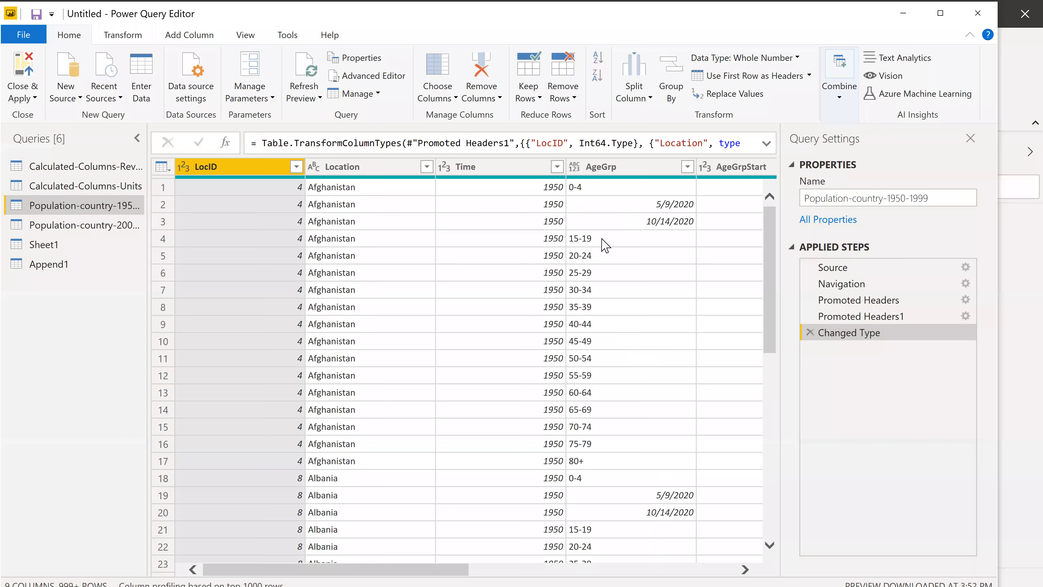
Set the AgeGrp column to text and replace 5/9/2020 with 5-9 and 10/14/2020 with 10-14.
click(576, 167)
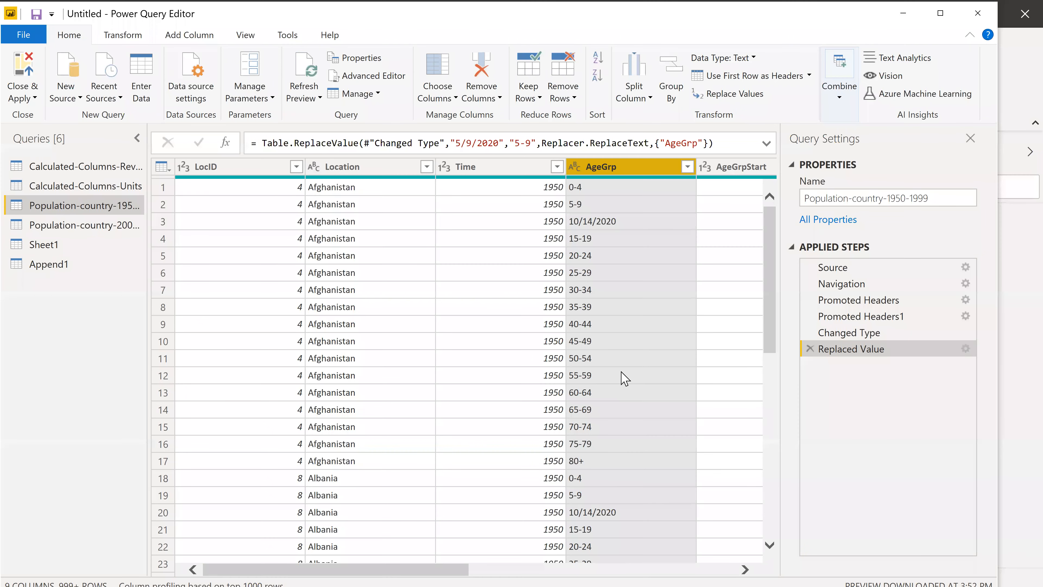
click(616, 222)
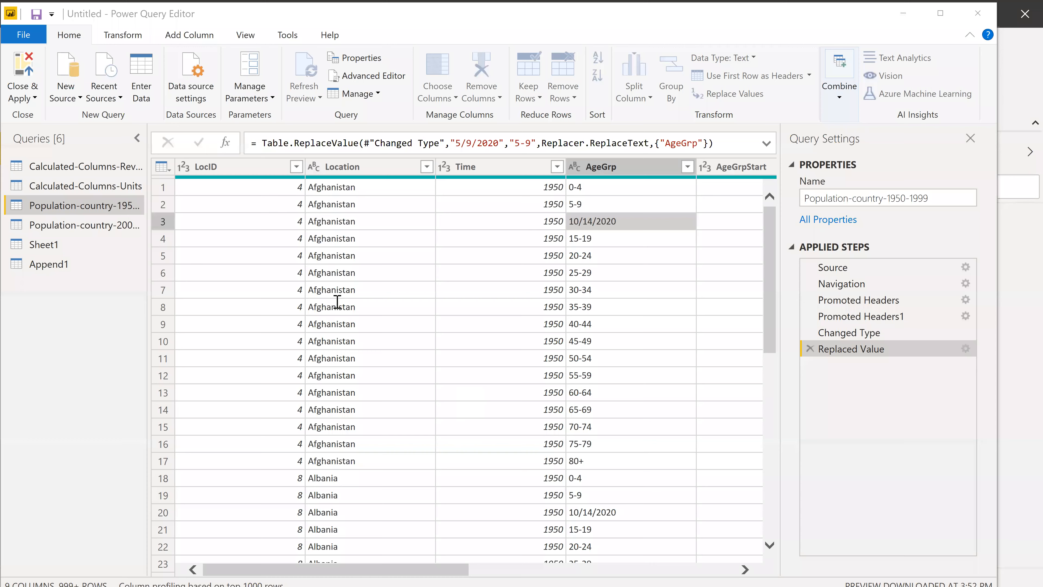
text(10)
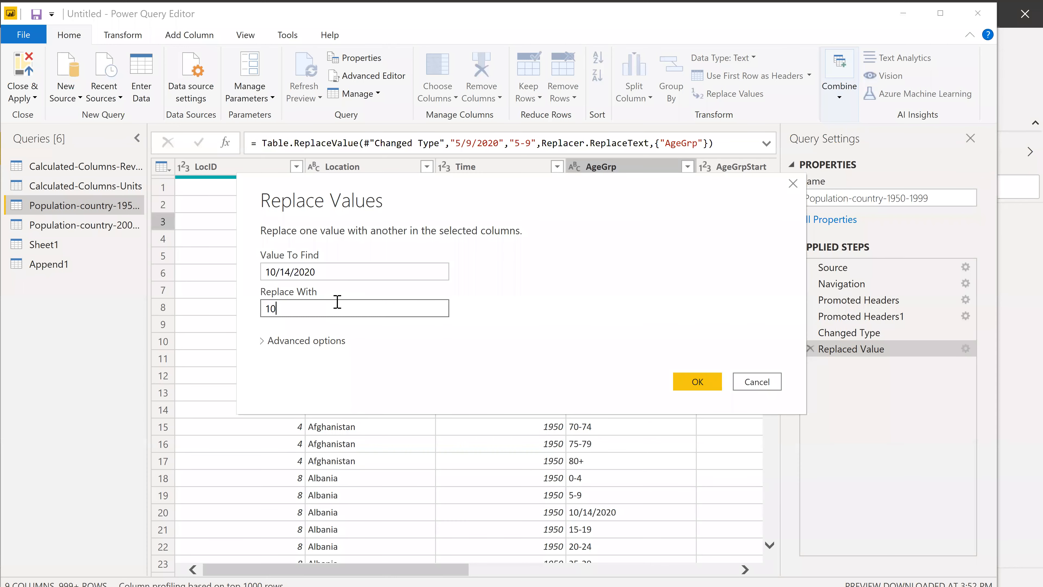
text(-14)
click(688, 376)
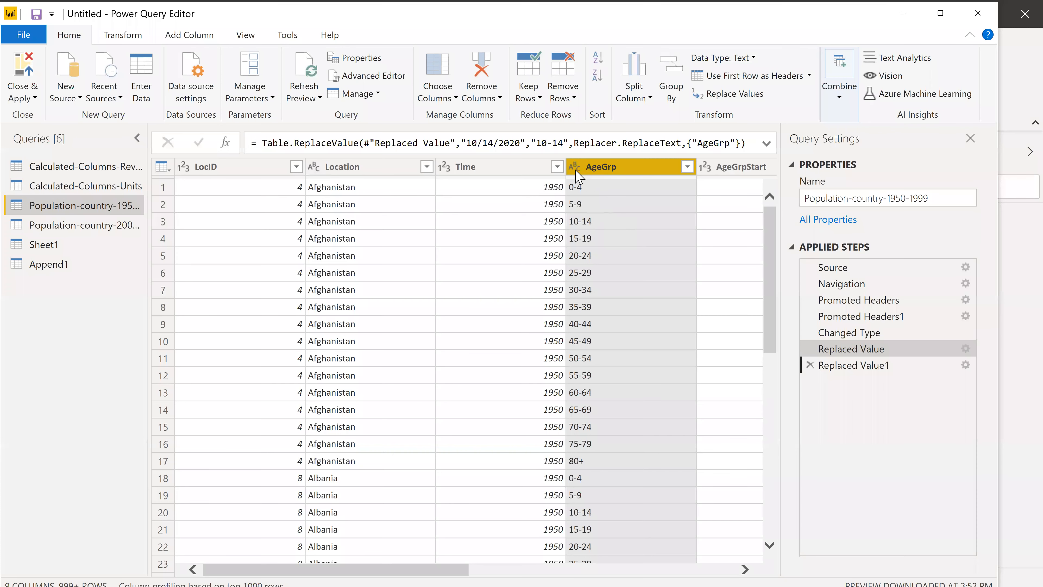
scroll(637, 349, down, 7)
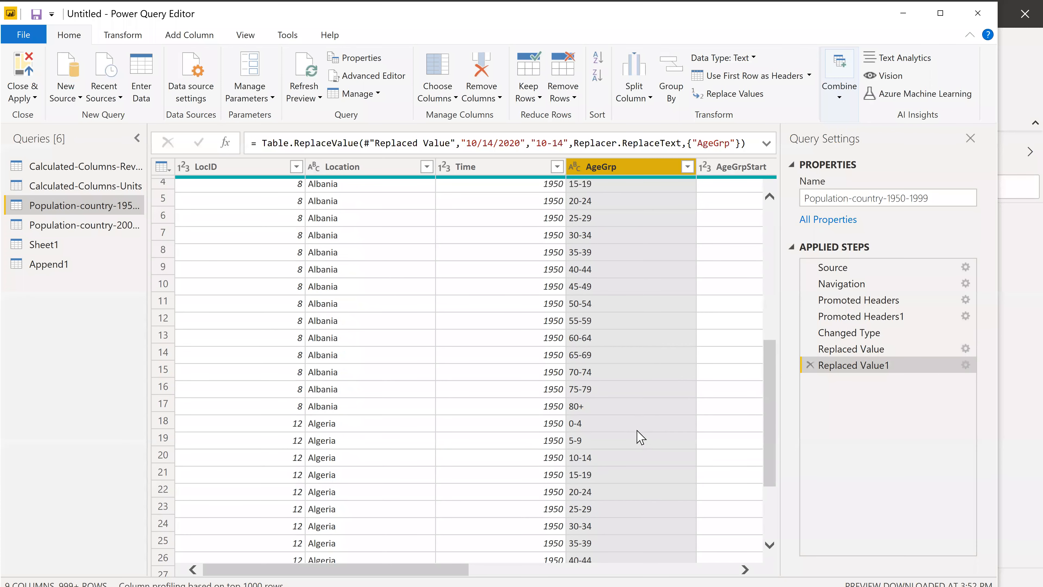
scroll(636, 430, down, 15)
scroll(617, 397, up, 12)
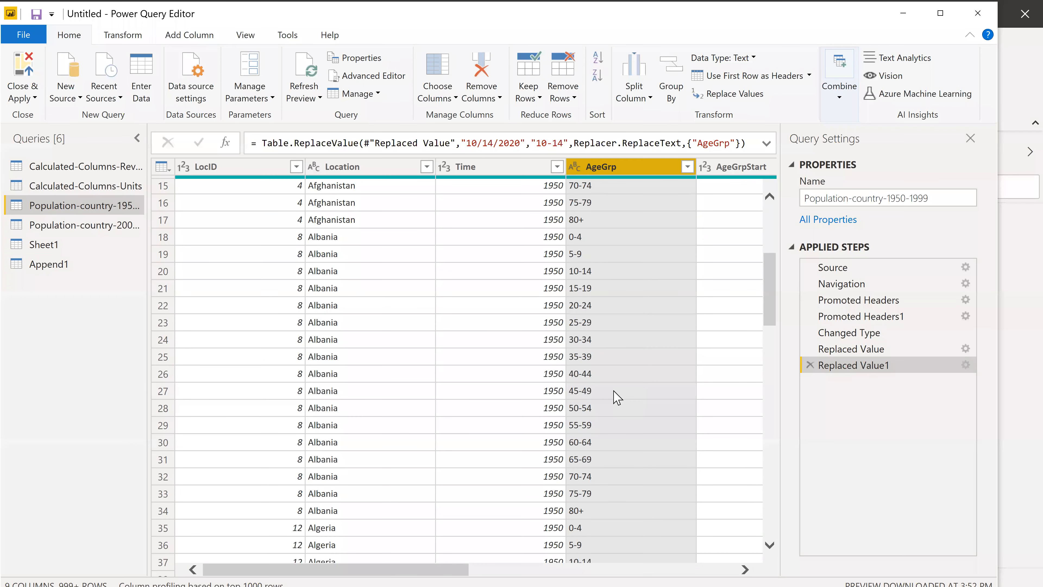
drag(405, 566, 157, 561)
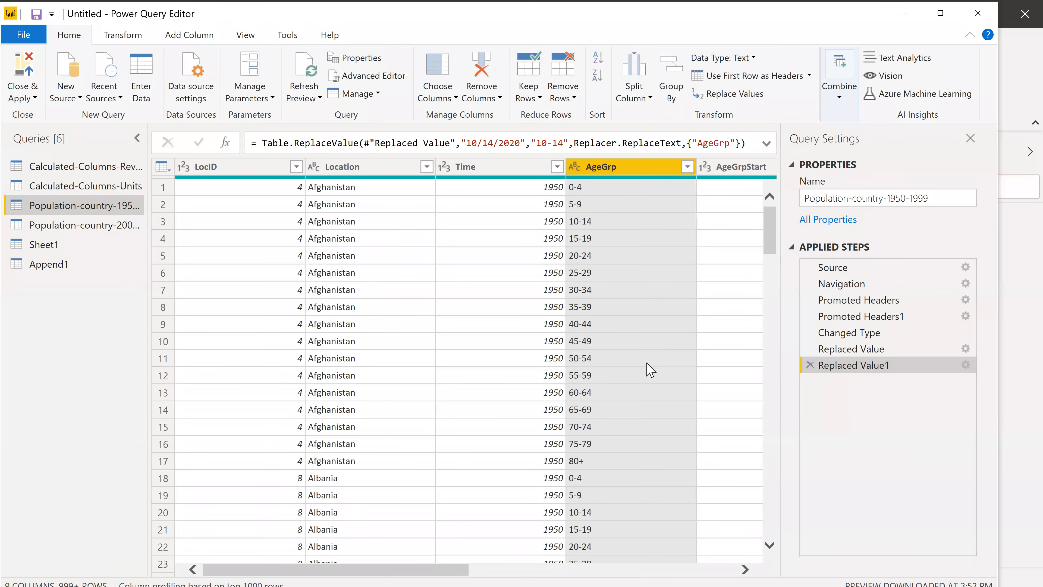
Load the full list of Location filter values, search it for "na", and examine the table's remaining rows.
click(427, 166)
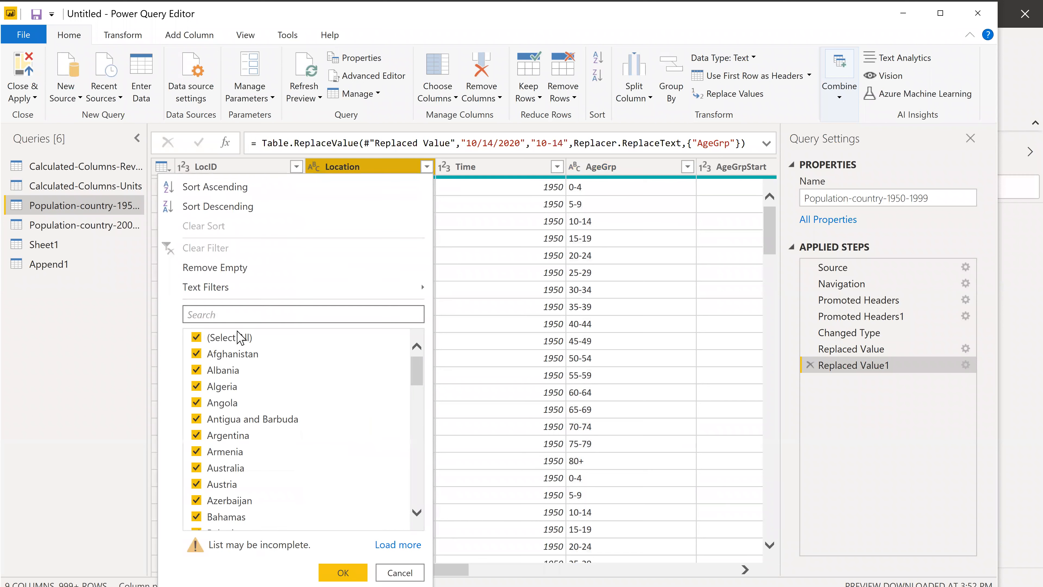
click(391, 543)
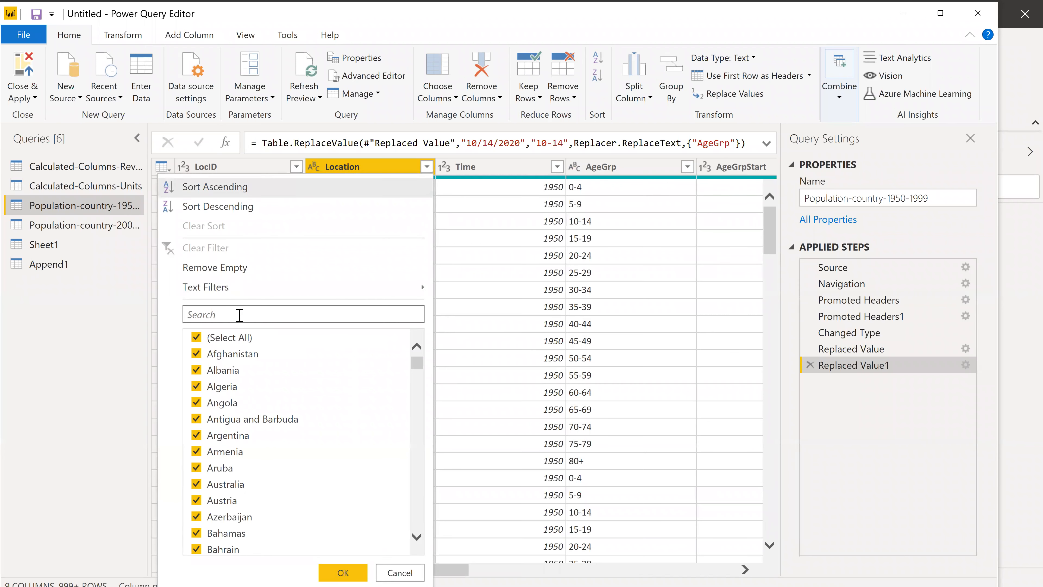
click(239, 315)
text(na)
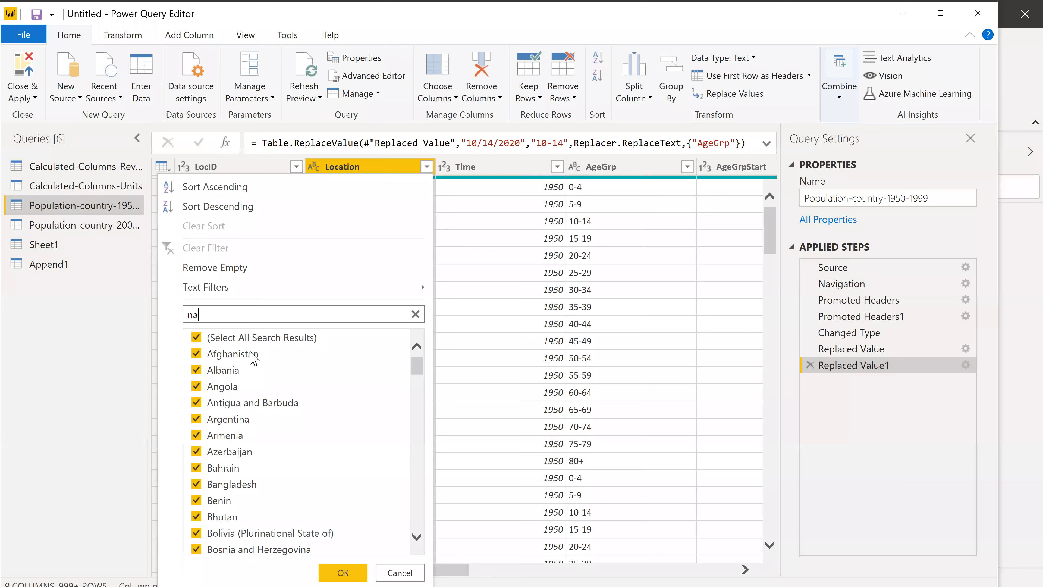
key(BackSpace)
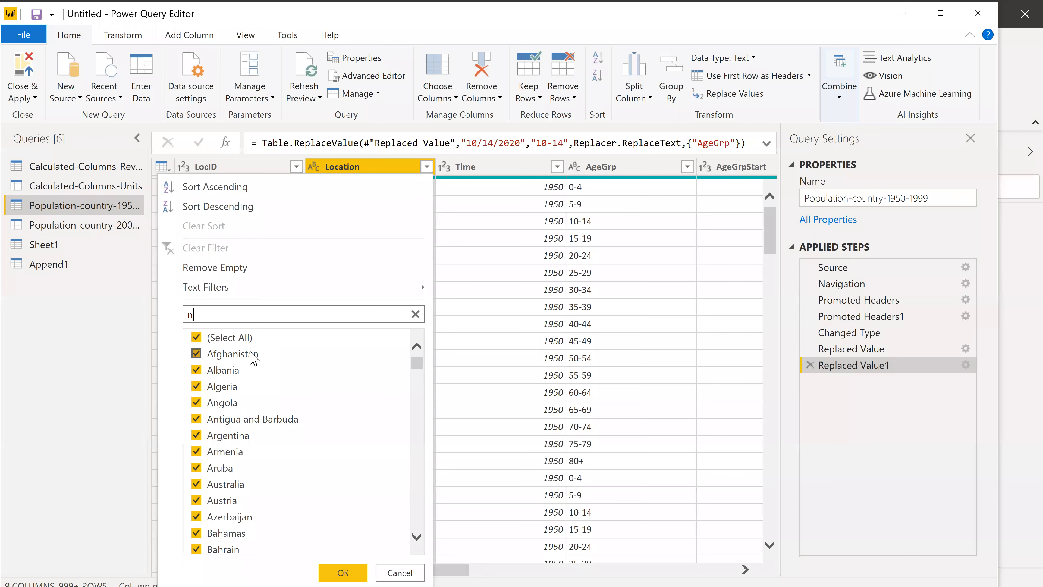
key(BackSpace)
click(527, 306)
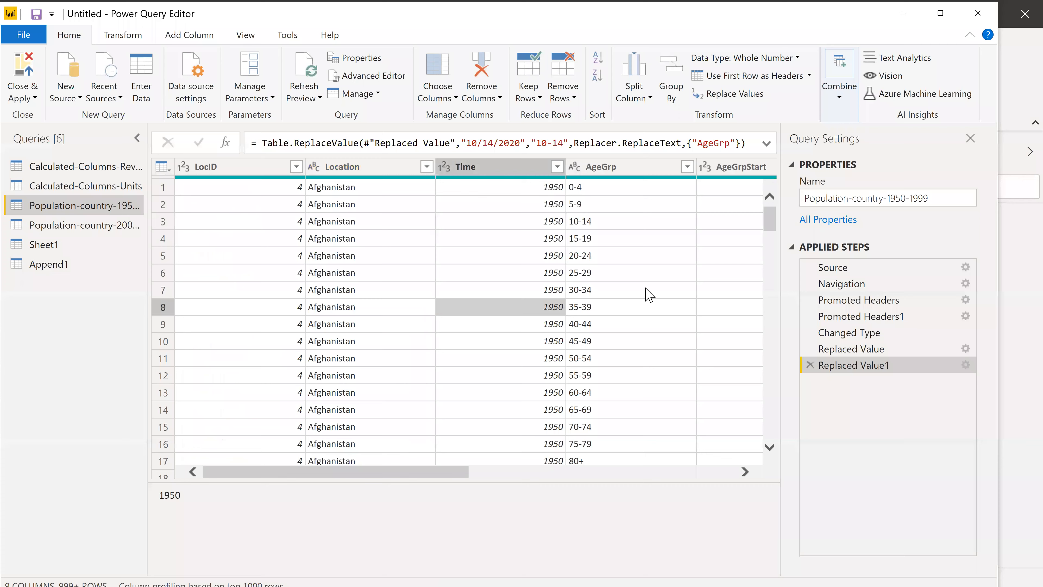
scroll(326, 473, down, 10)
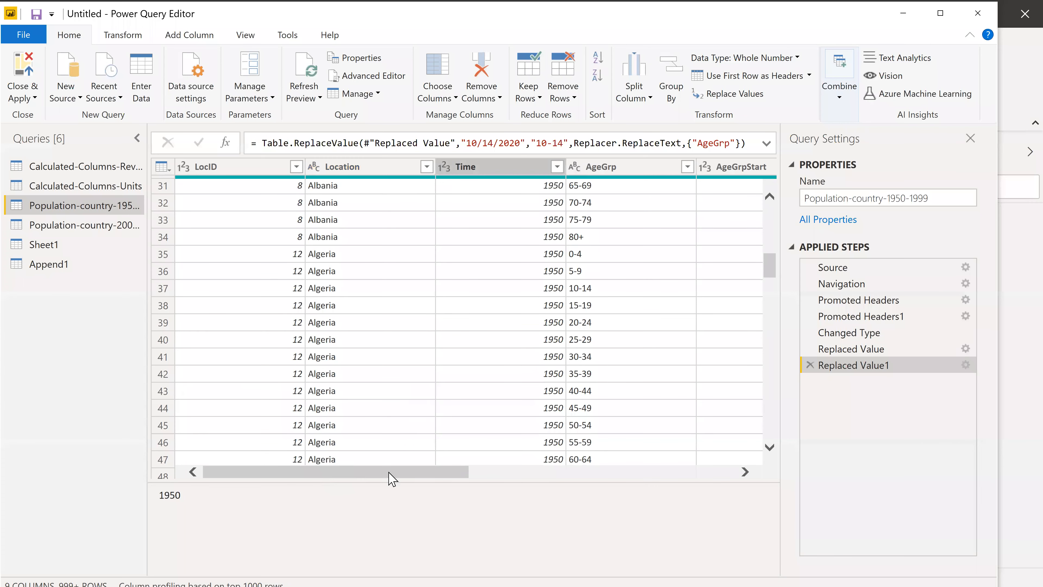
drag(394, 472, 648, 483)
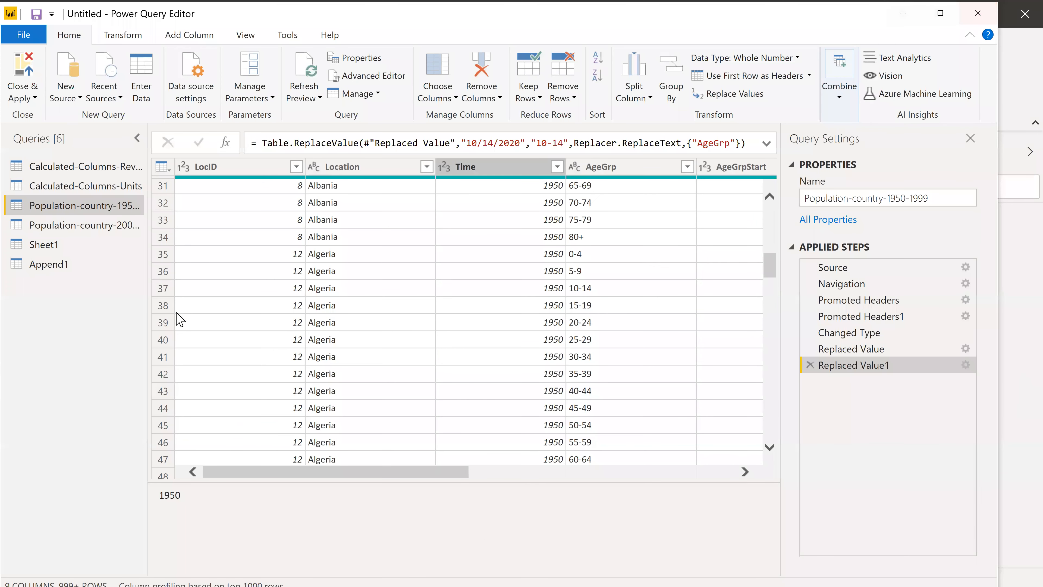
Disable loading for the Calculated-Columns-Revenue and Calculated-Columns-Units queries.
right_click(84, 168)
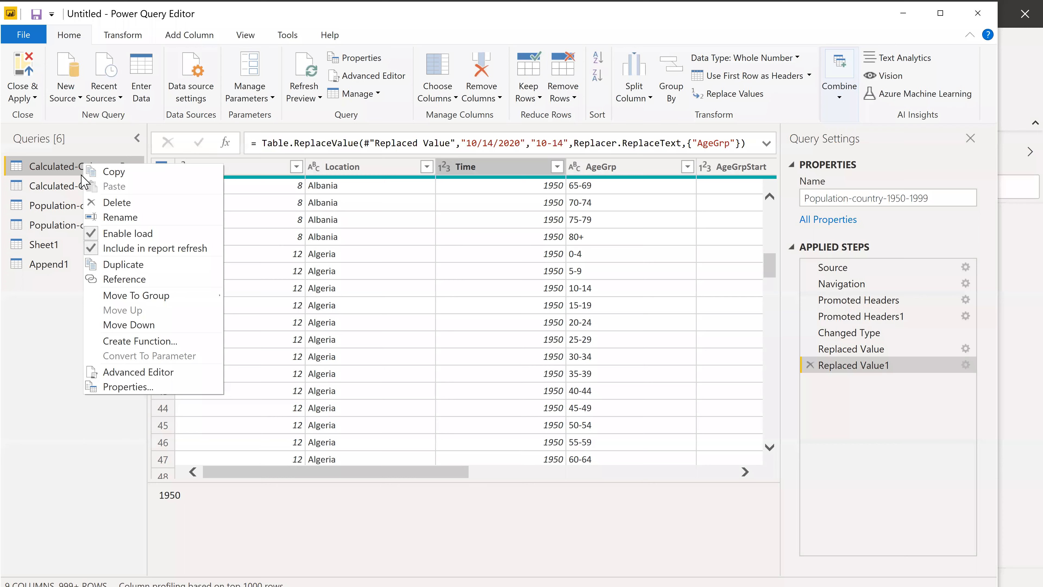
right_click(82, 186)
click(100, 255)
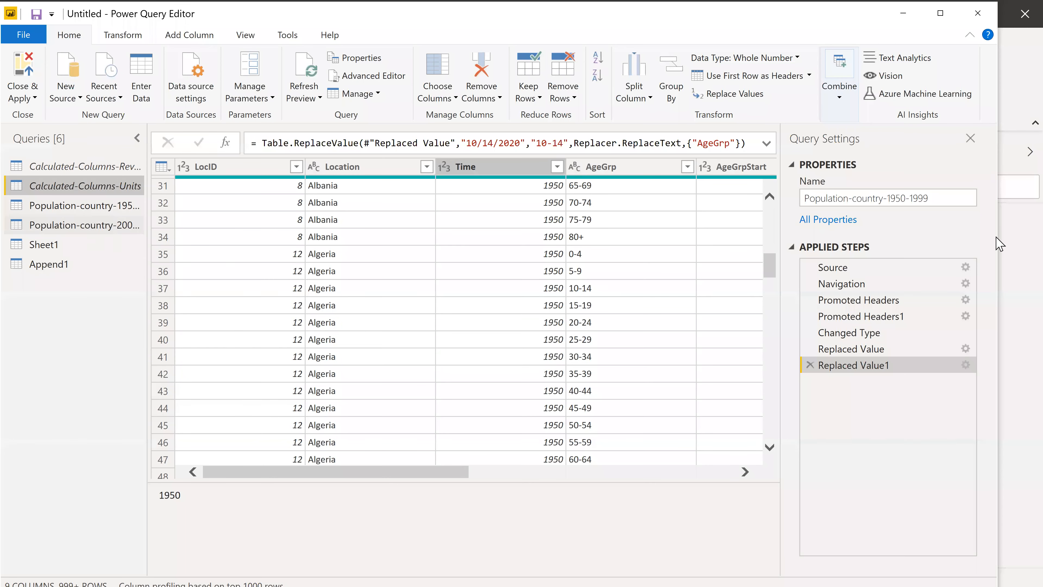
Examine the Population-country-2000-2049 query's rows and columns for values that need cleaning.
click(106, 229)
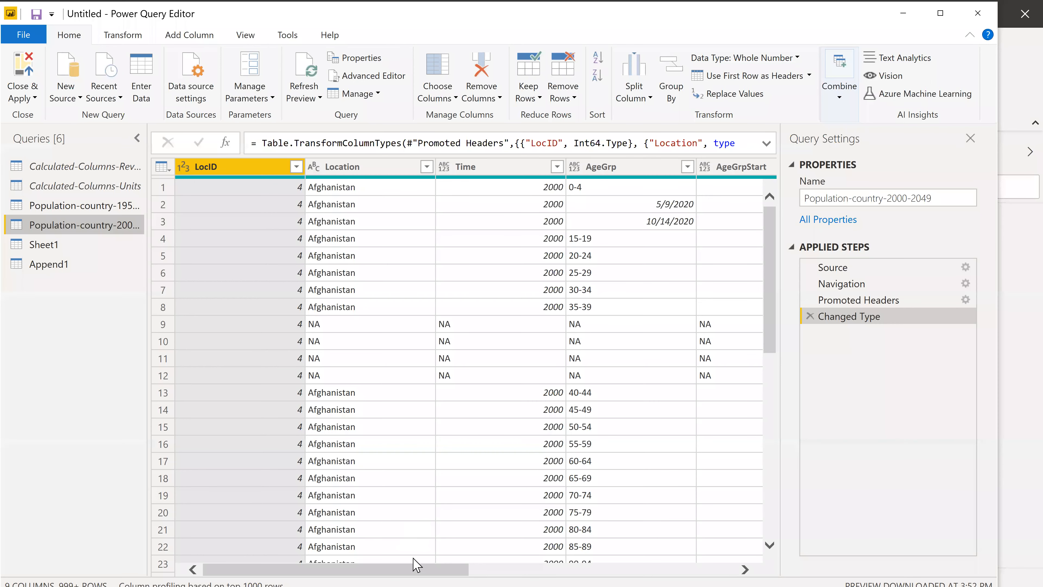
click(632, 569)
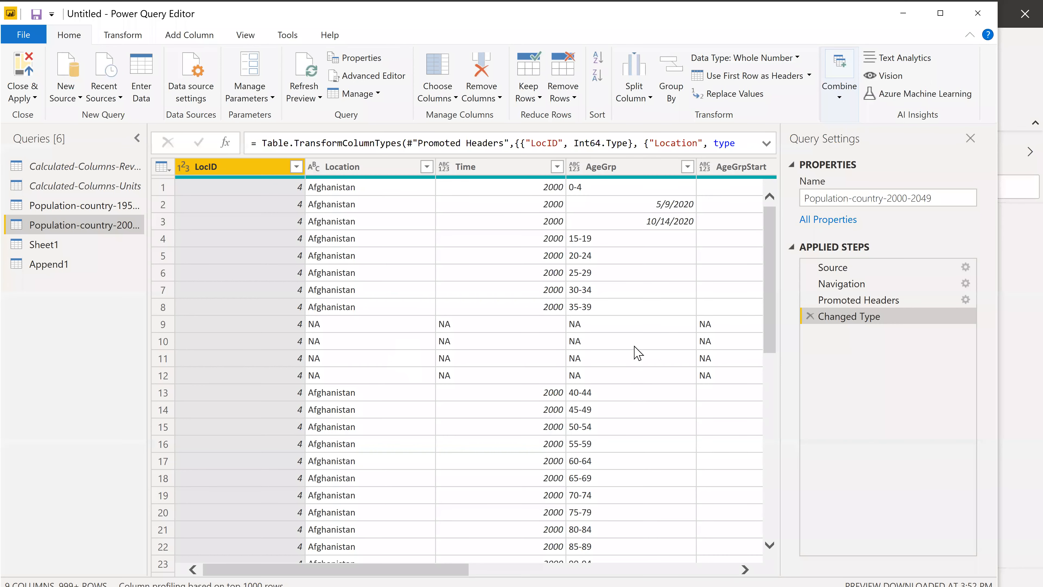
drag(421, 568, 501, 568)
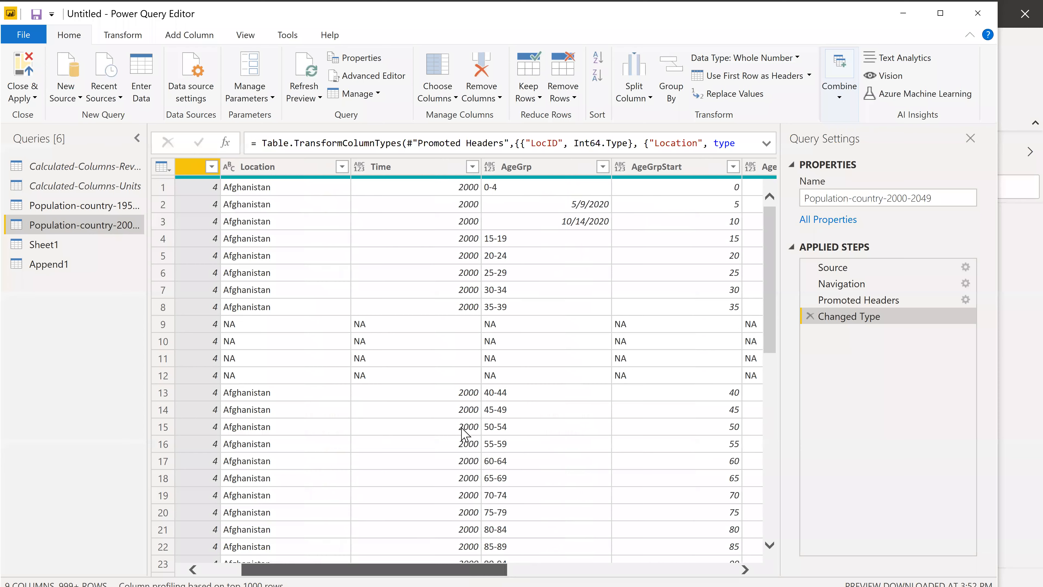
scroll(457, 221, right, 3)
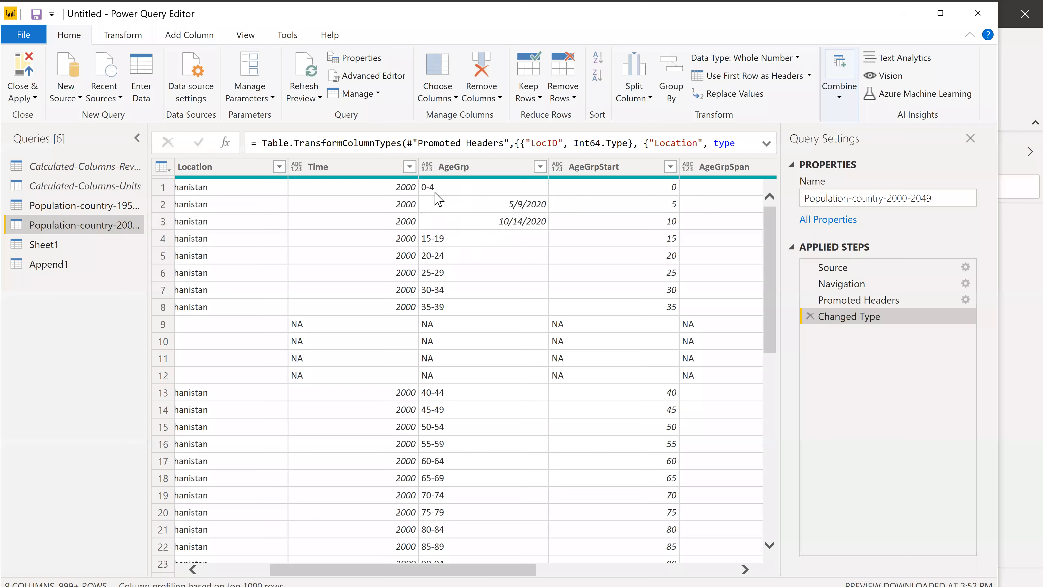
Set the AgeGrp column of the Population-country-2000-2049 query to text and sort it in descending order.
click(427, 166)
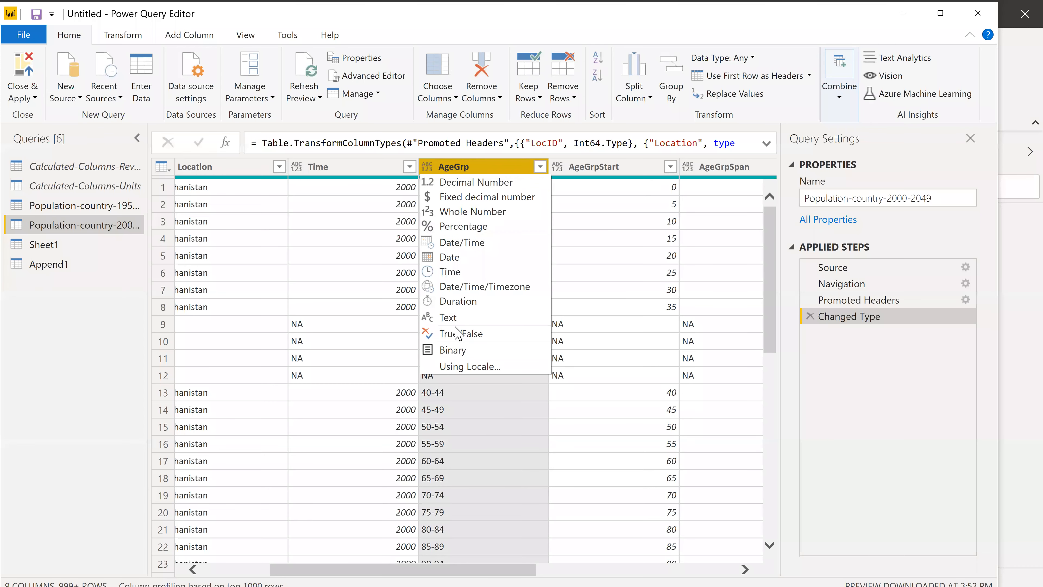
click(456, 317)
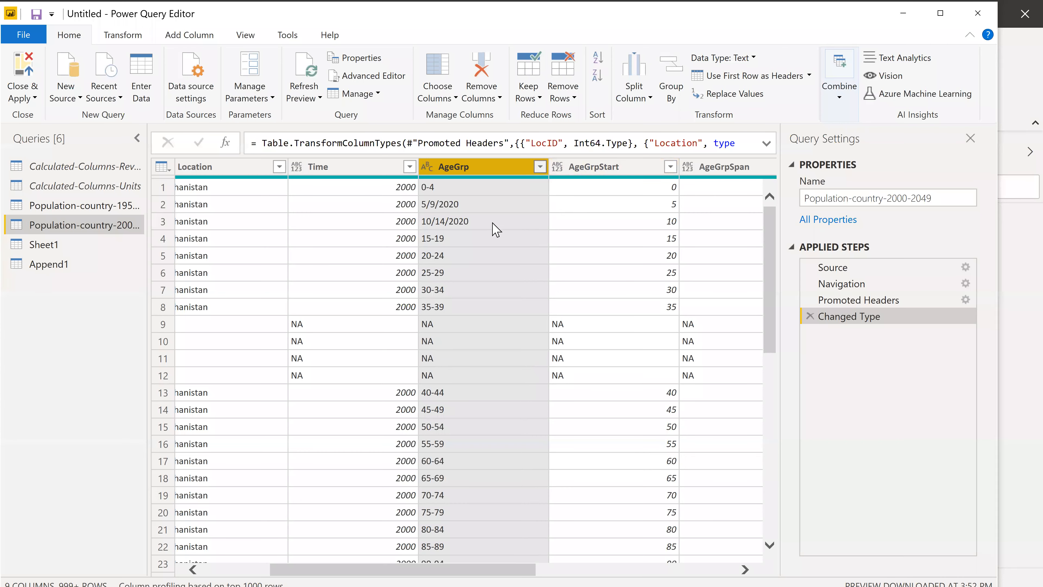
click(540, 167)
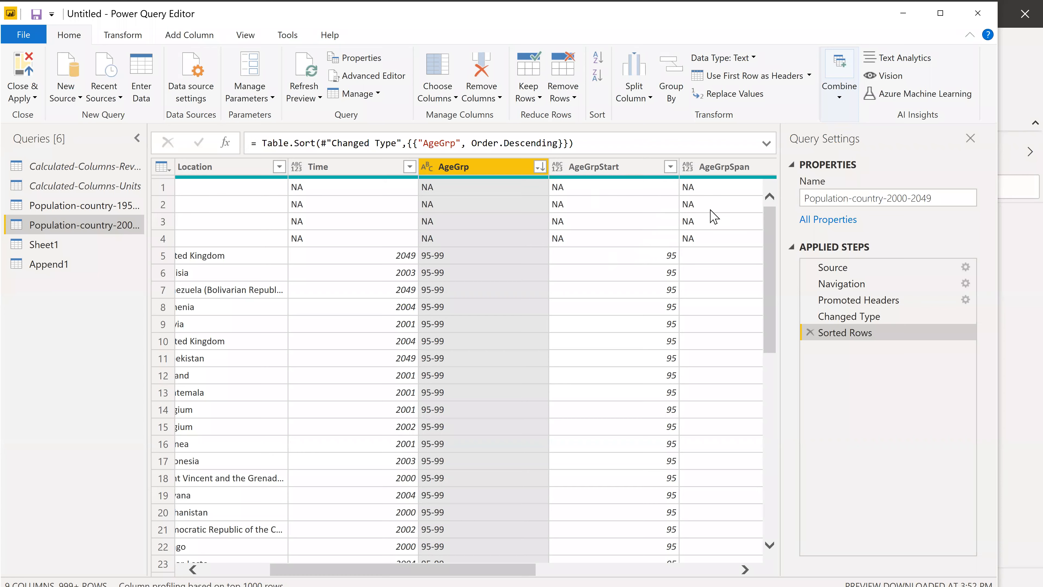
Remove the top 4 rows, which hold the NA values, from the sorted query.
click(577, 99)
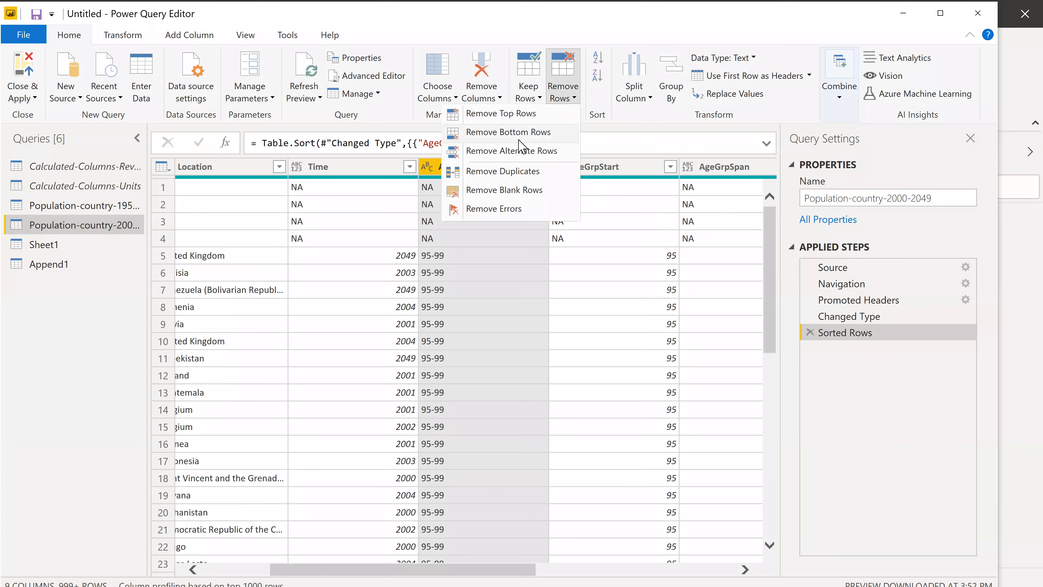
click(515, 116)
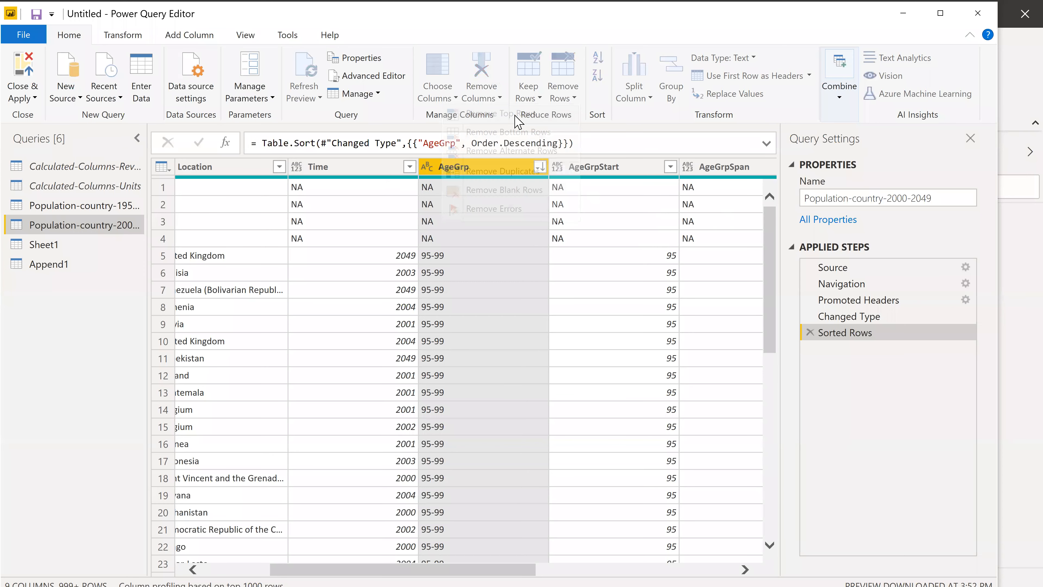
text(4)
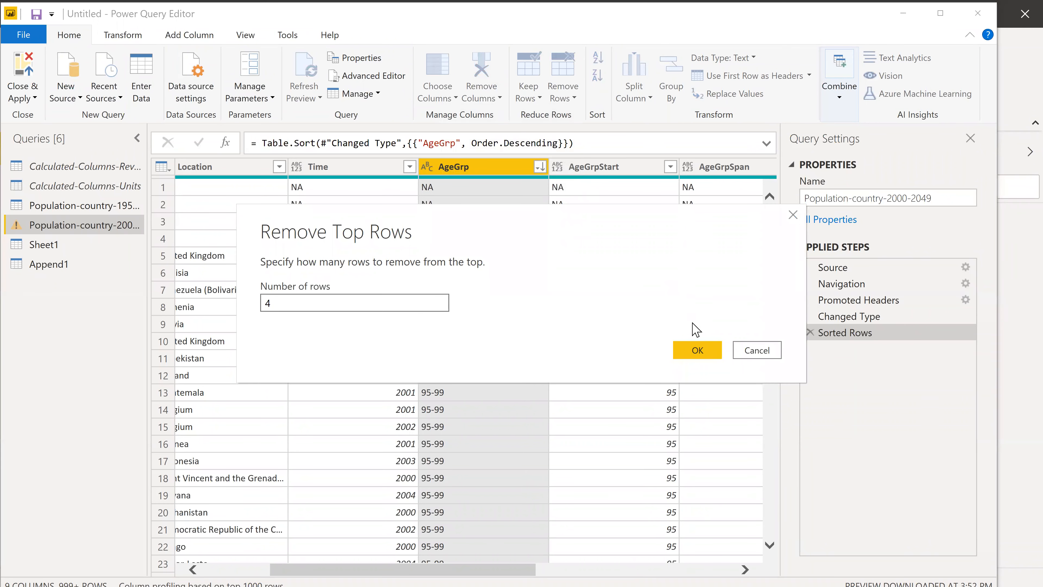
click(697, 351)
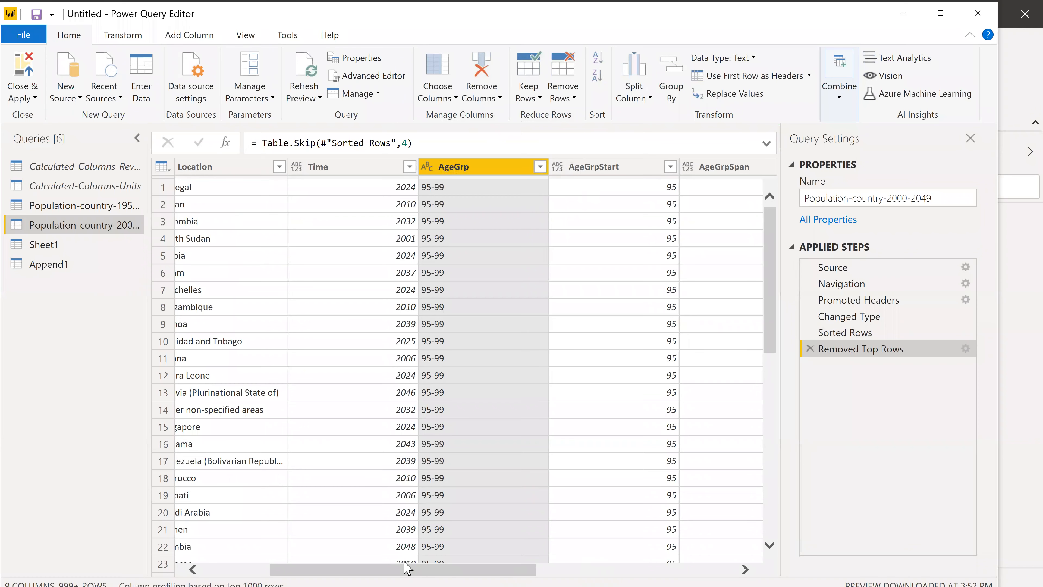
Sort the rows of the Population-country-2000-2049 query by AgeGrp in ascending order.
drag(453, 568, 415, 567)
click(415, 567)
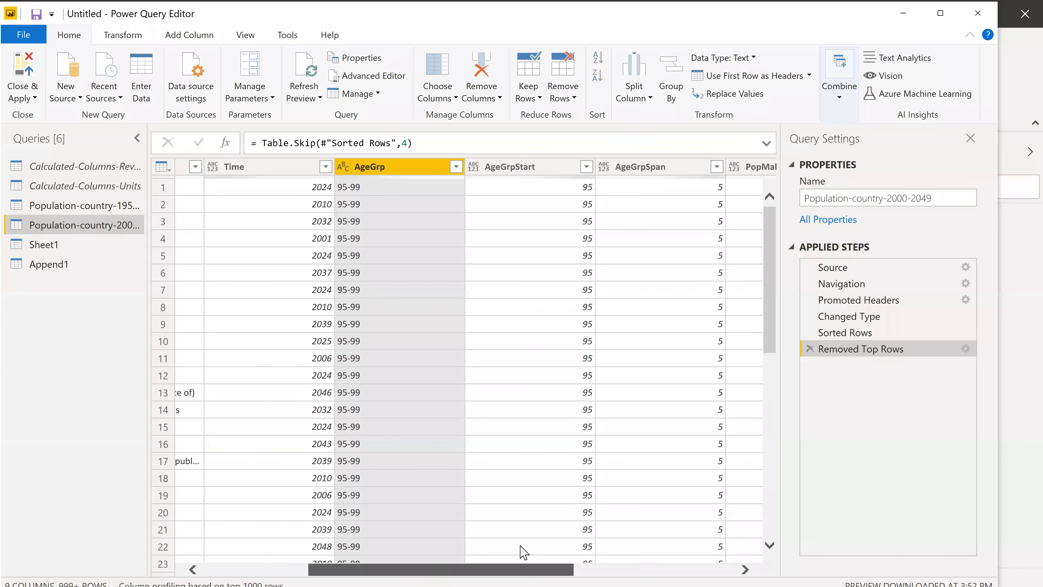
scroll(523, 552, left, 5)
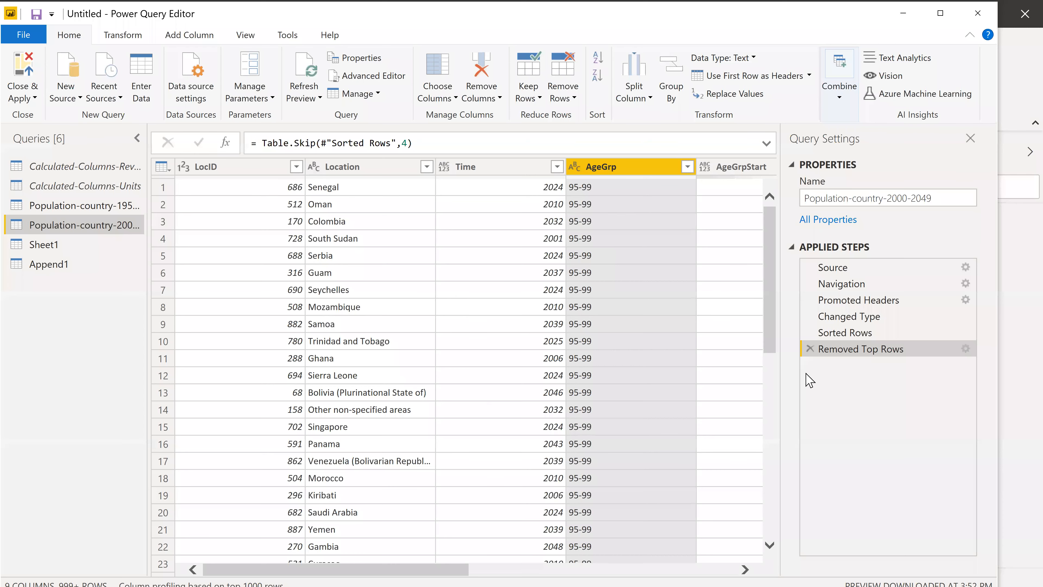
scroll(594, 374, down, 5)
right_click(682, 310)
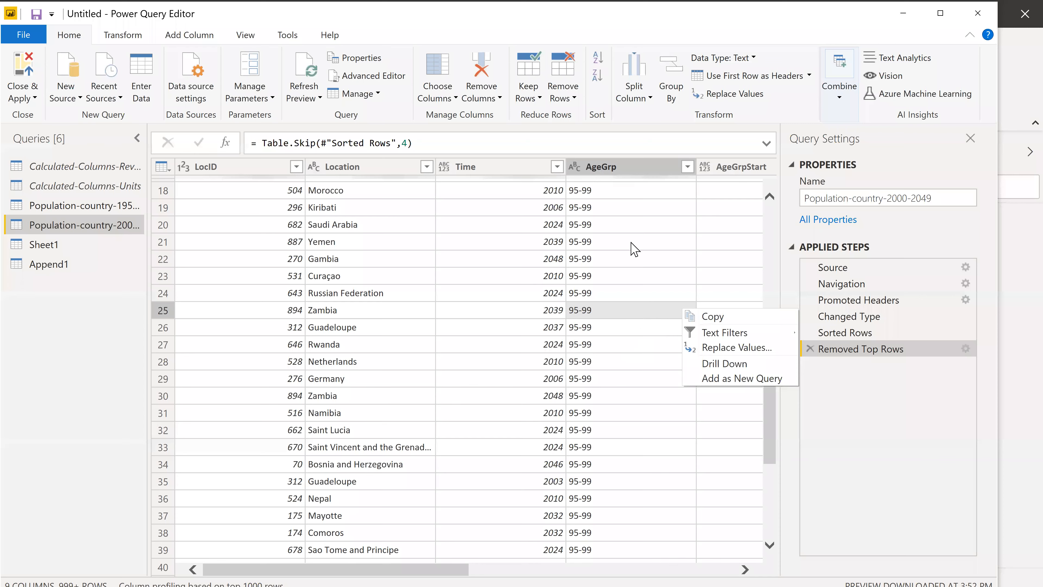
click(687, 167)
click(477, 208)
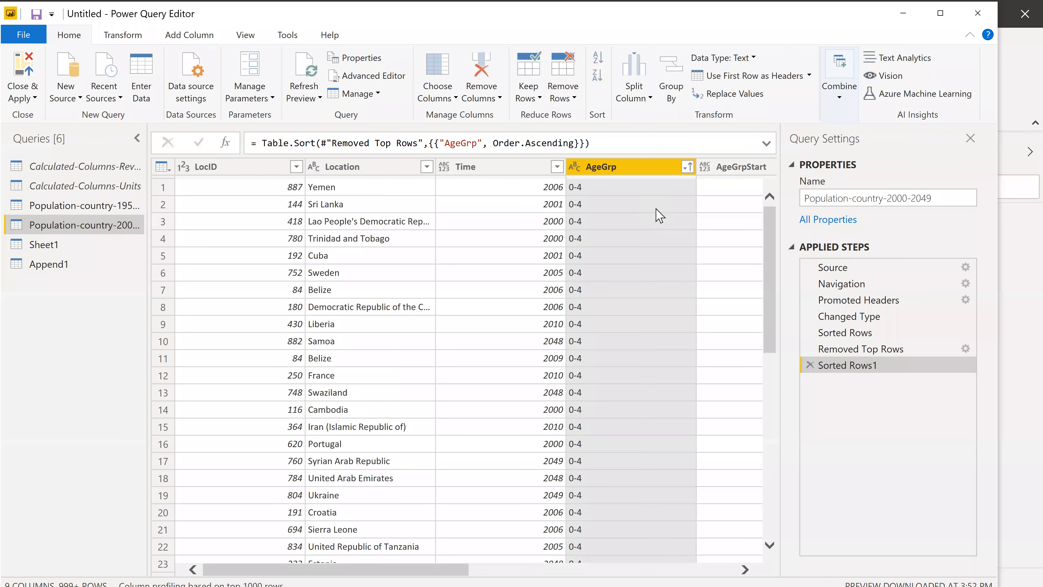
Examine the AgeGrp values down the sorted rows for date-like entries that need replacing.
scroll(652, 337, down, 15)
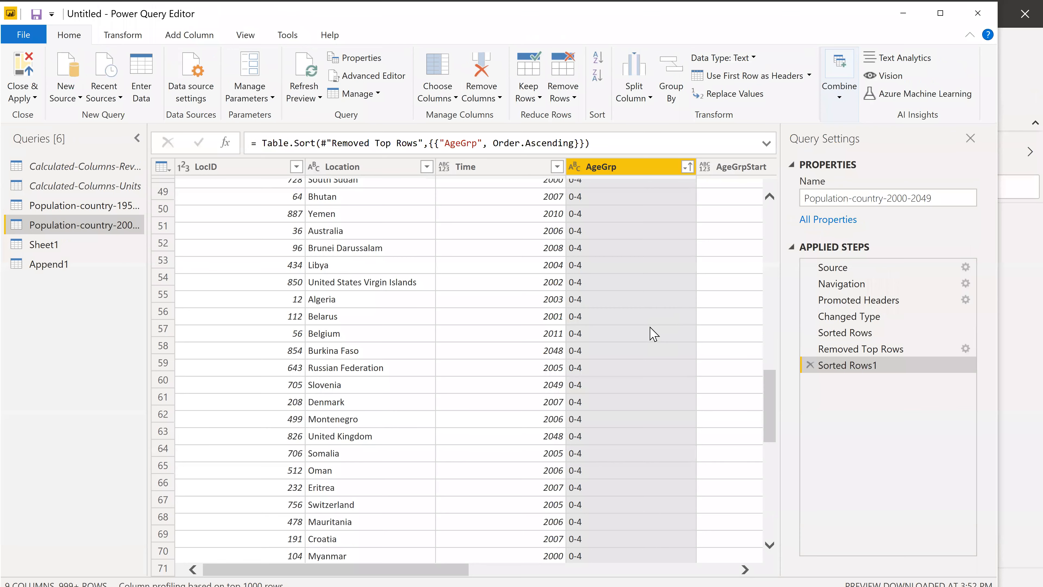
scroll(653, 332, down, 20)
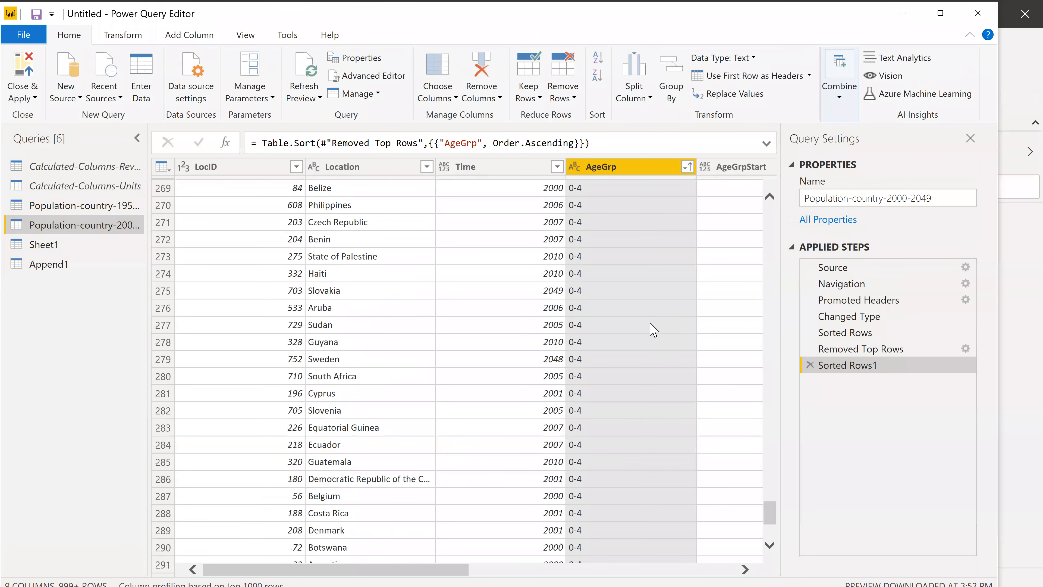
scroll(651, 324, down, 5)
scroll(653, 320, up, 7)
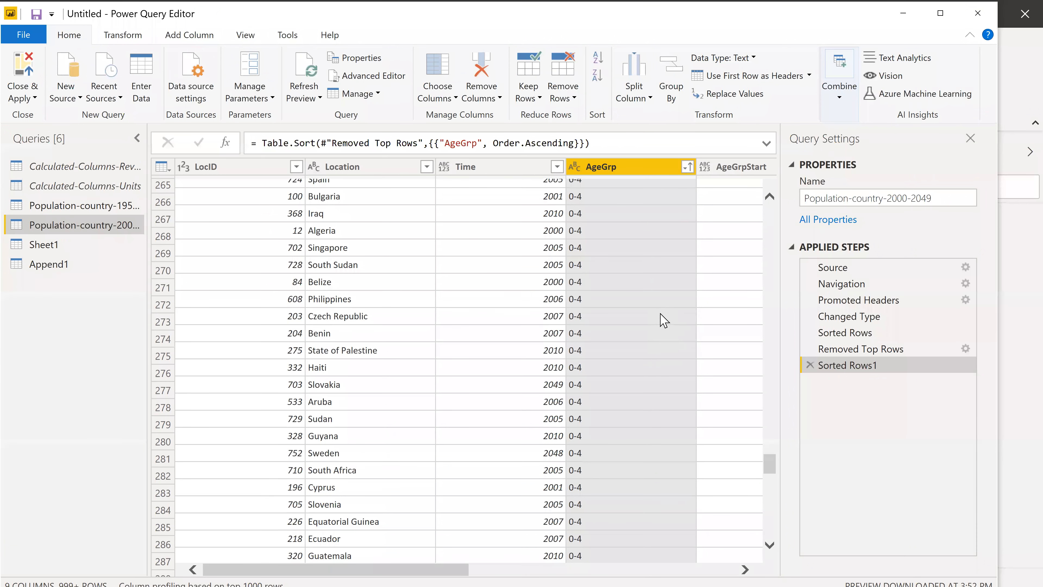
scroll(657, 324, down, 20)
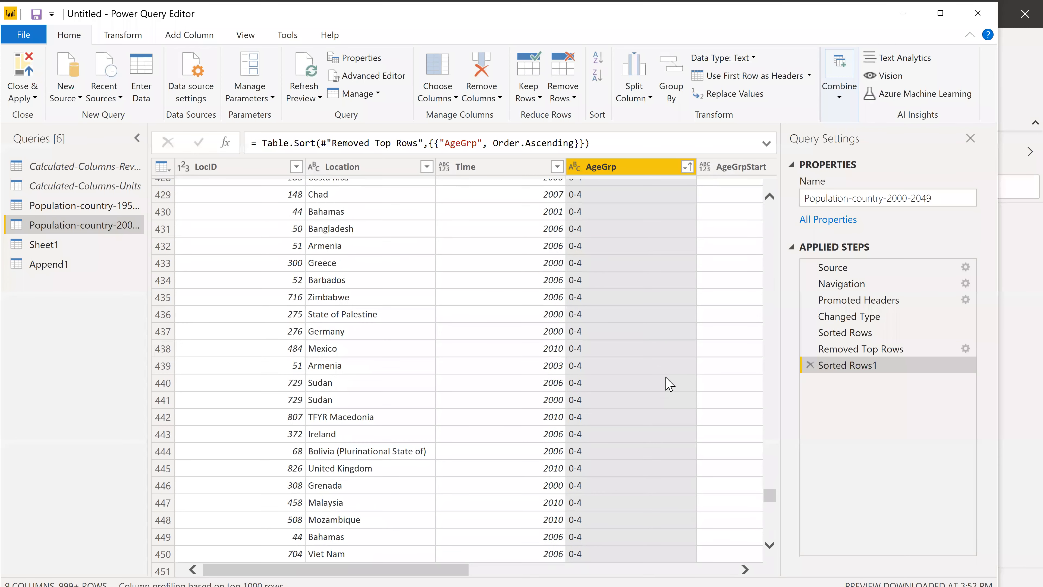
scroll(669, 406, down, 14)
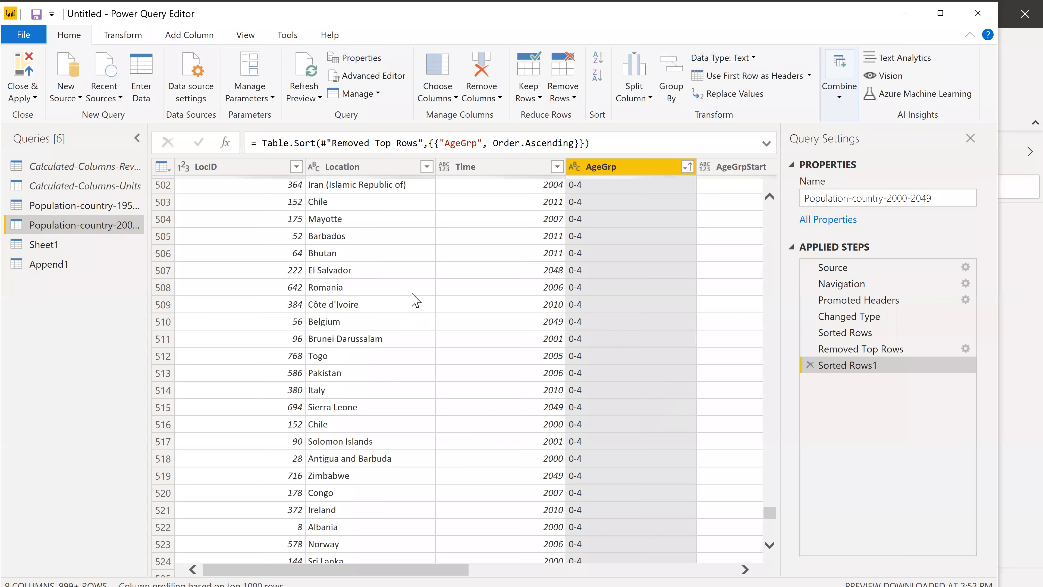
scroll(414, 299, up, 19)
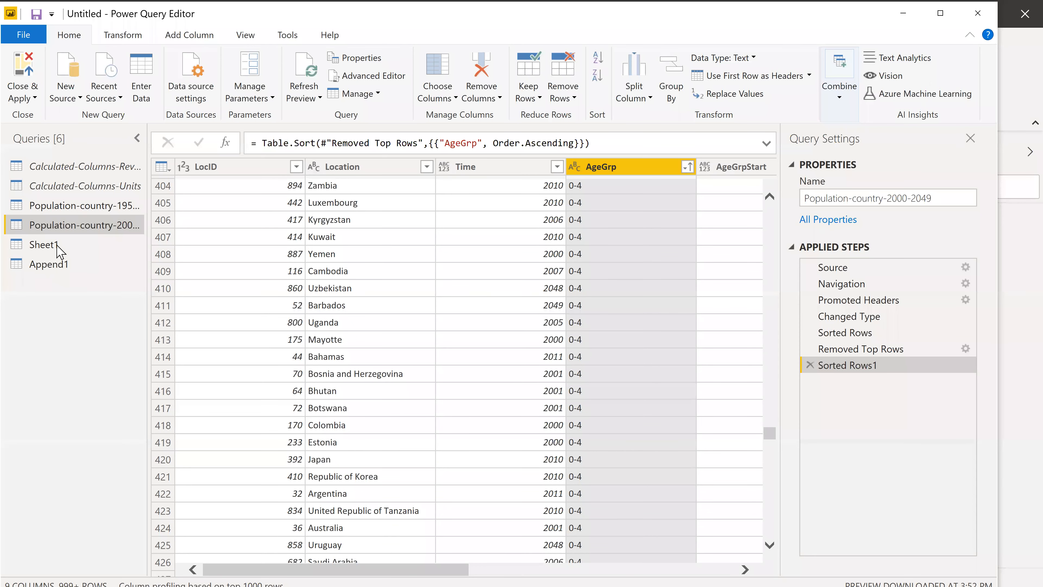
Disable loading for the Sheet1 and Append1 queries.
click(46, 244)
right_click(47, 244)
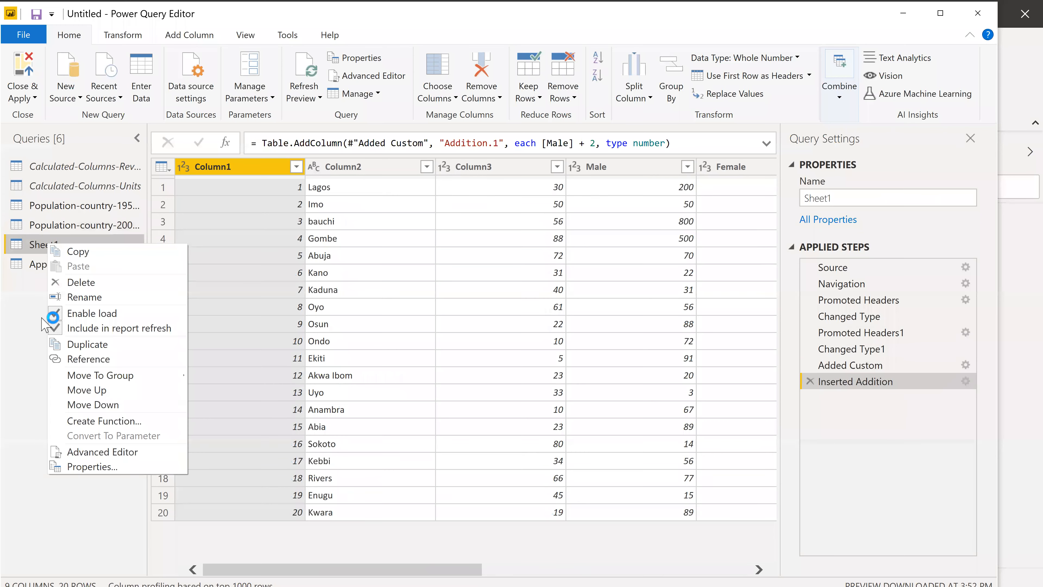
click(57, 311)
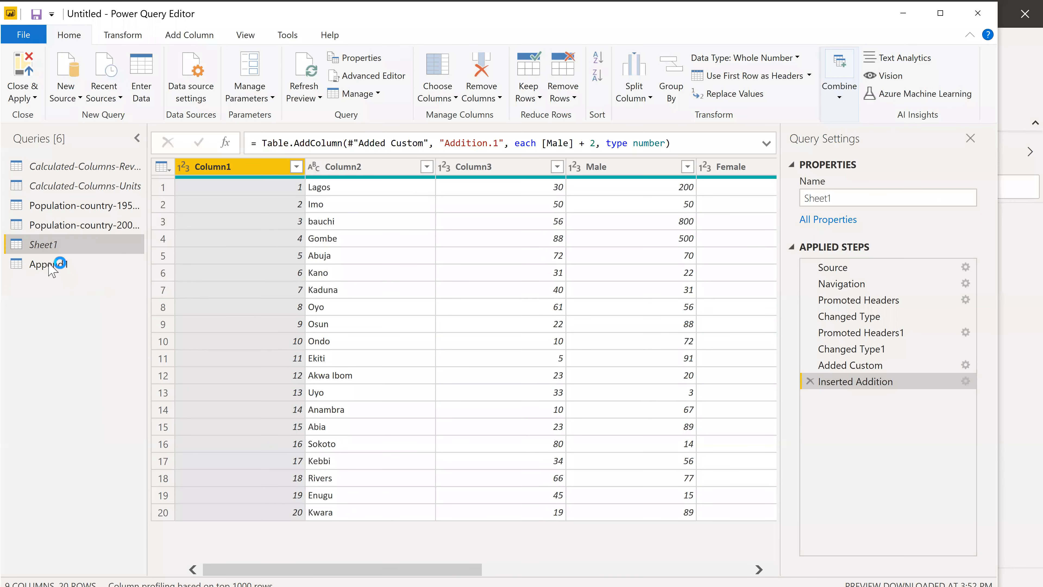
right_click(68, 266)
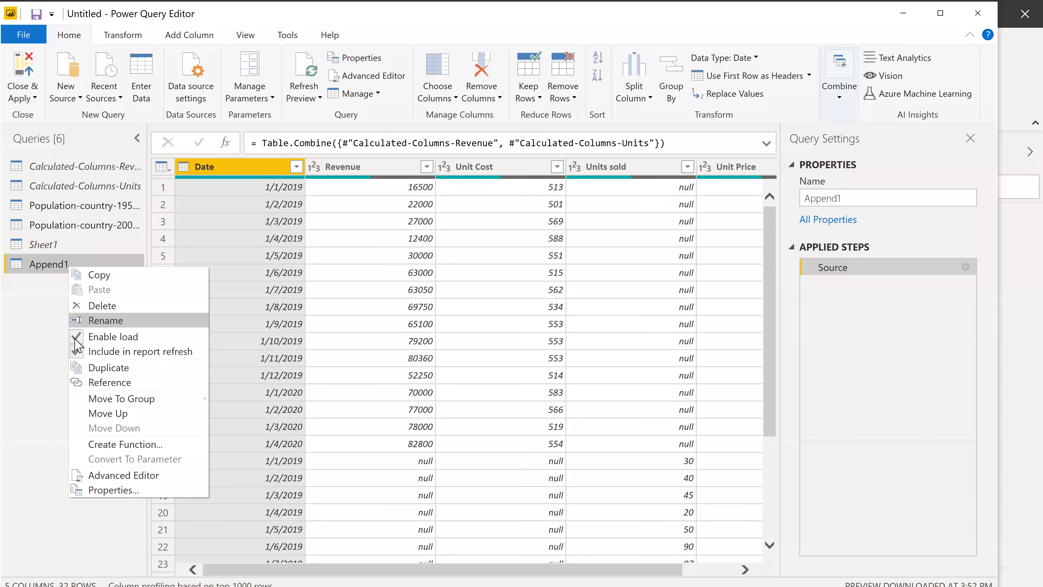
Close the query editor with the changes applied and review the loaded Population-country-1950-1999 table's rows and fields in Data view.
click(35, 98)
click(51, 113)
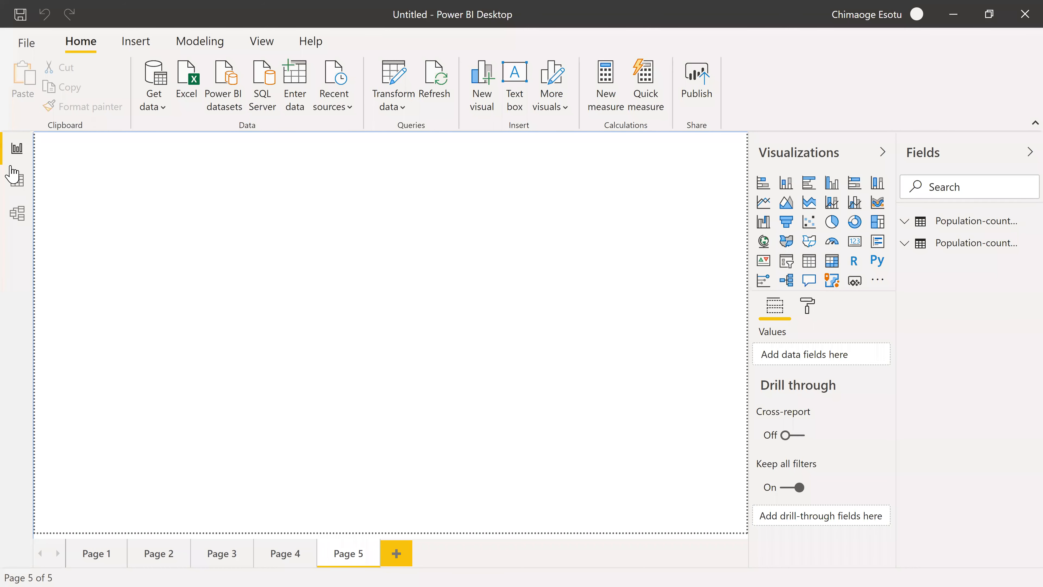
click(13, 177)
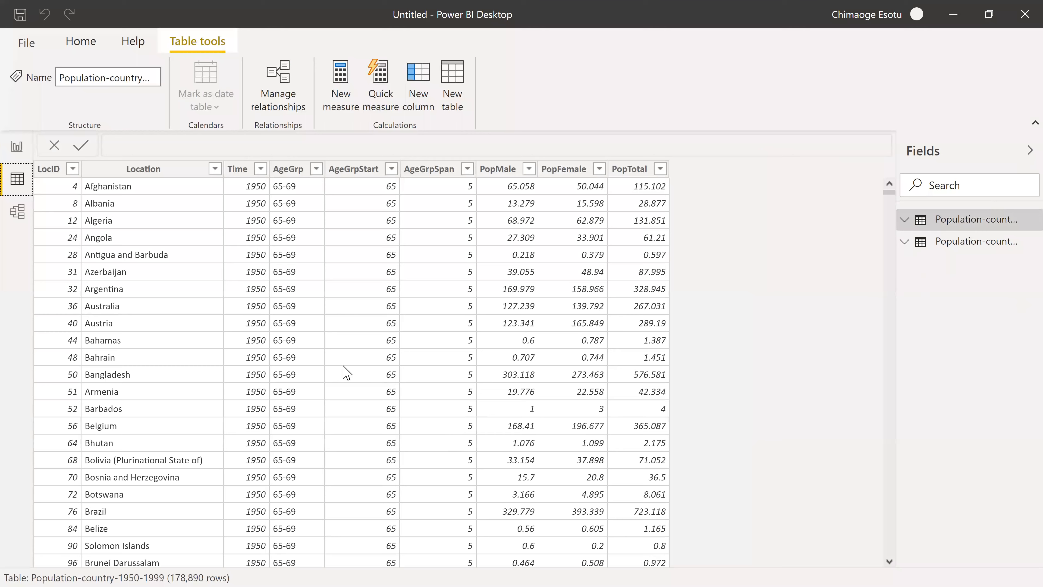
scroll(342, 368, down, 15)
click(1019, 218)
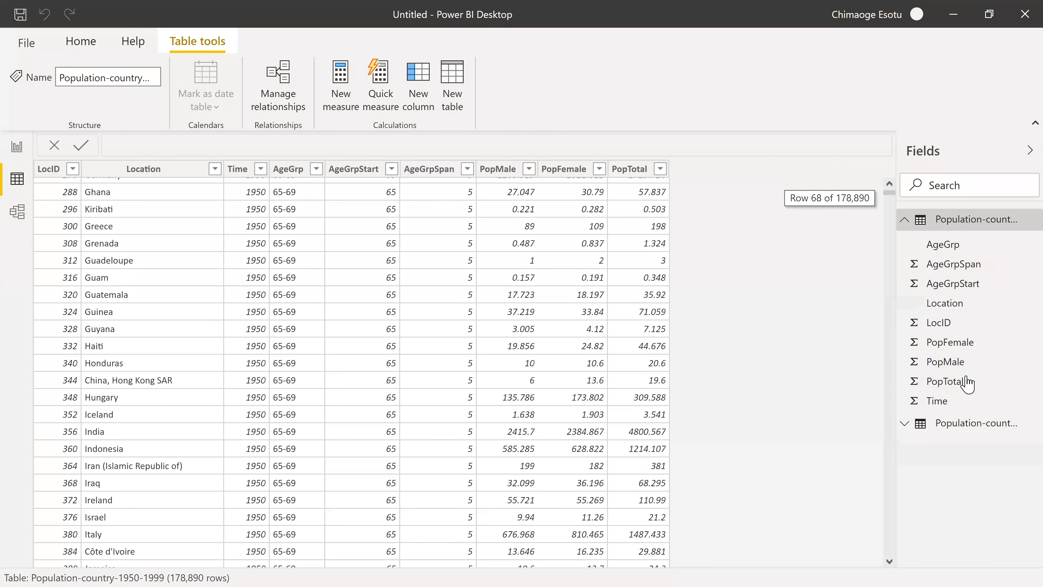
scroll(60, 234, up, 15)
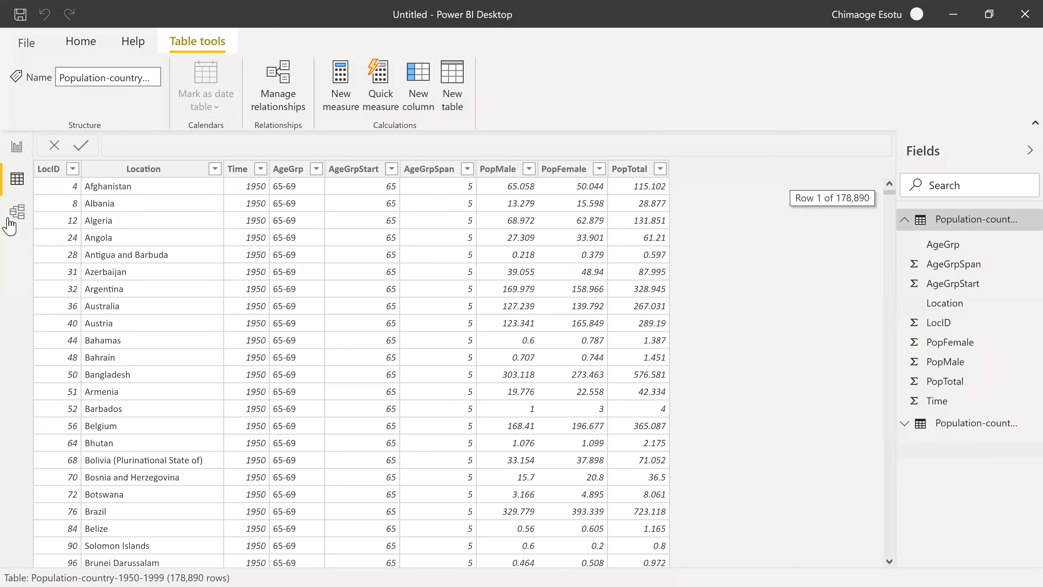
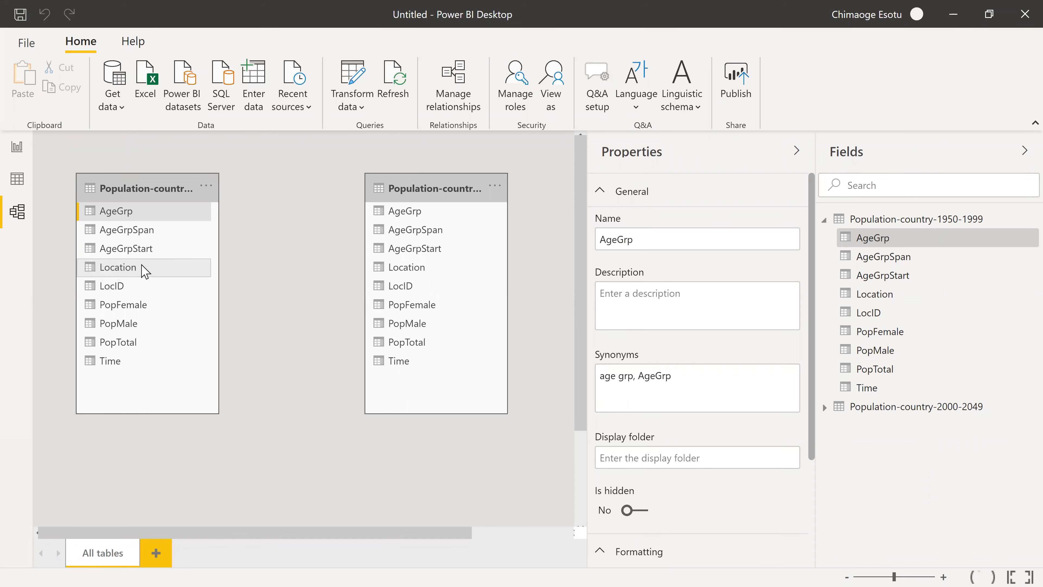
Create an active many-to-many relationship between the two population tables on Location, with cross filtering in both directions.
drag(142, 266, 407, 266)
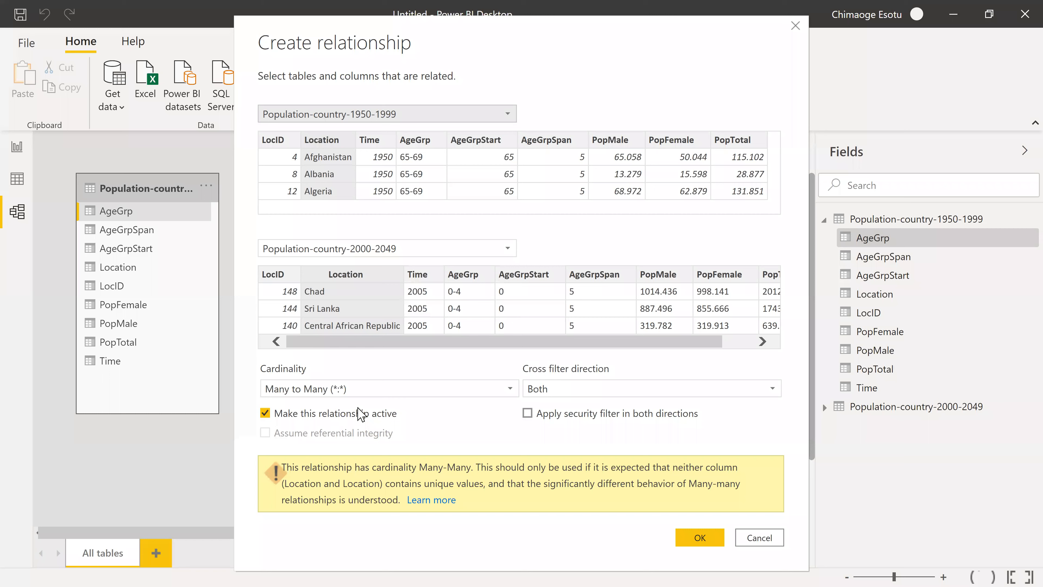
click(695, 539)
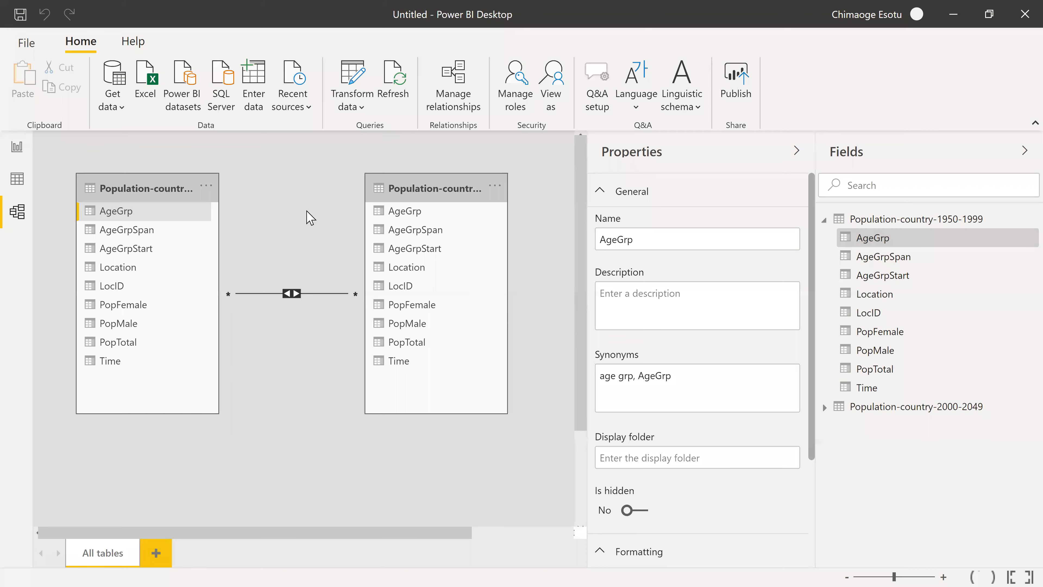
Insert a clustered column chart on Page 5 of the report and widen it to about half the page.
click(17, 150)
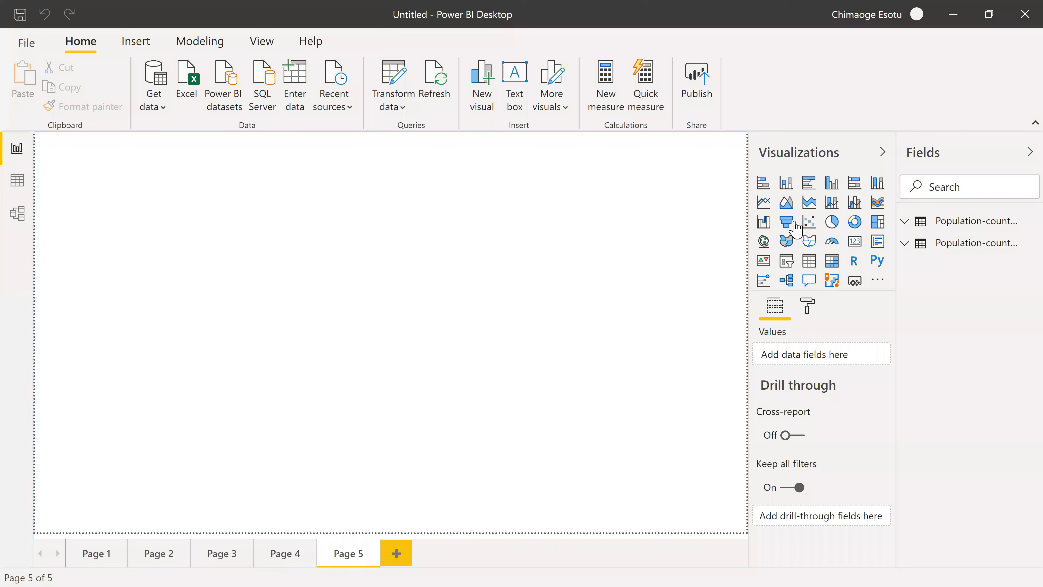
click(831, 222)
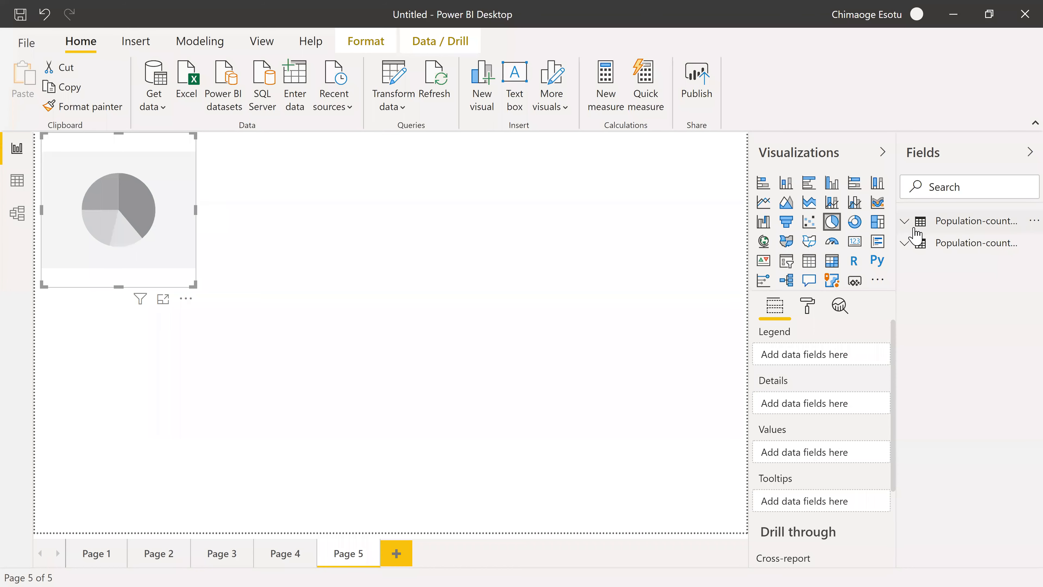
click(906, 226)
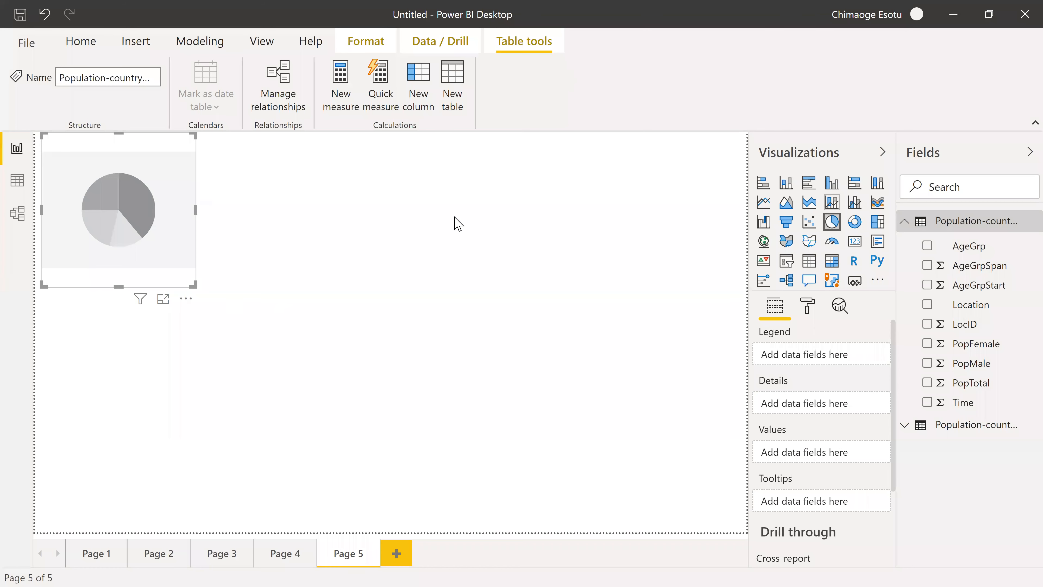
click(111, 218)
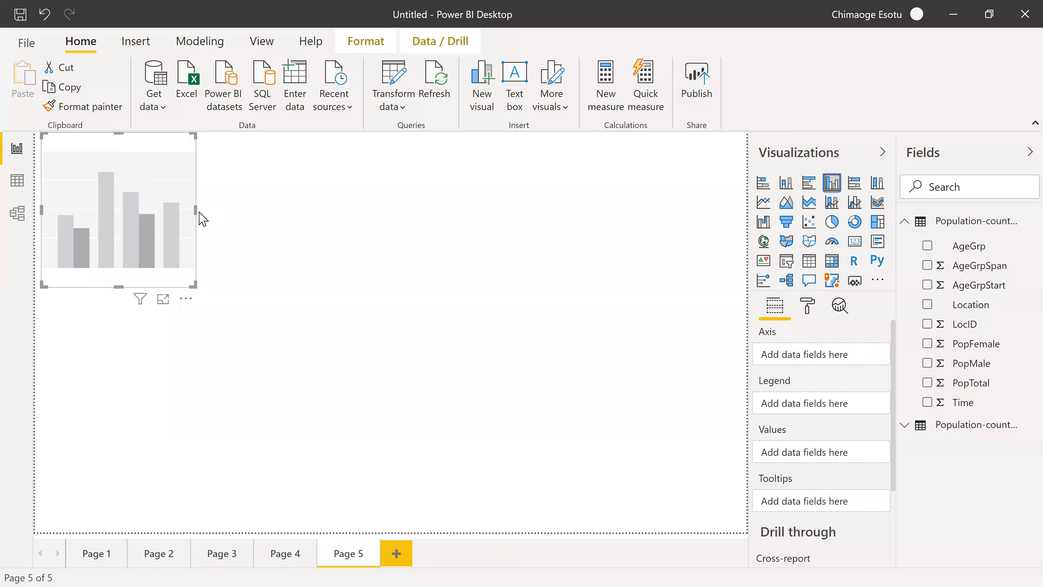
drag(196, 209, 415, 211)
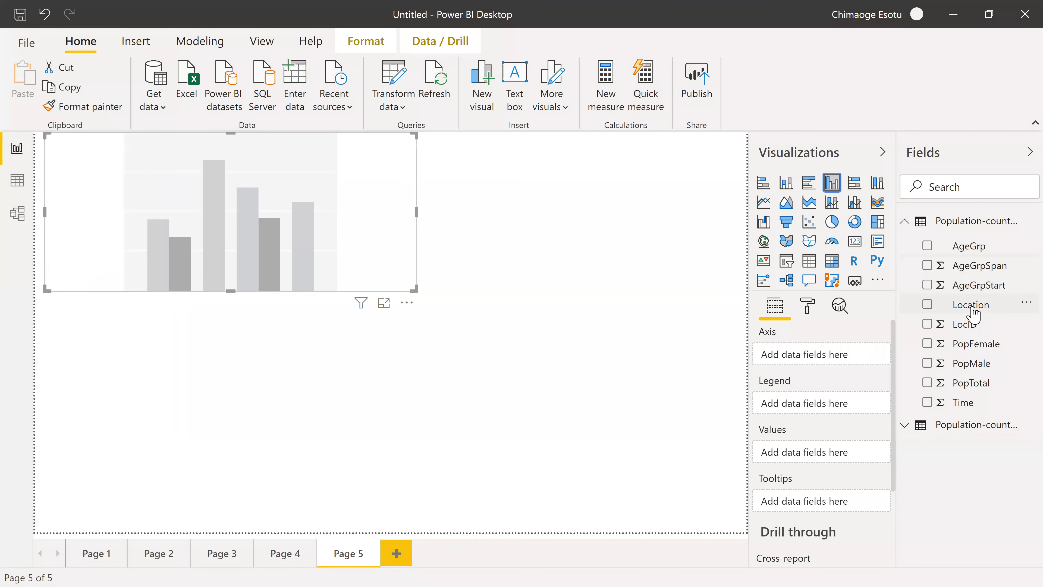
Assign the 1950-1999 table's Location to the chart's axis, AgeGrp to its legend and PopTotal to its values.
click(963, 305)
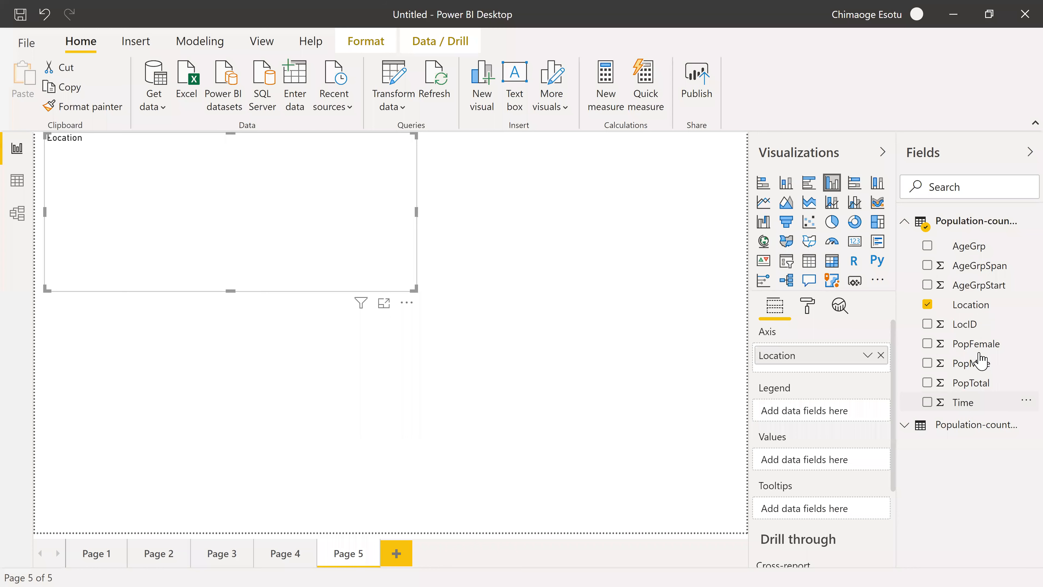
drag(978, 357, 829, 456)
click(971, 382)
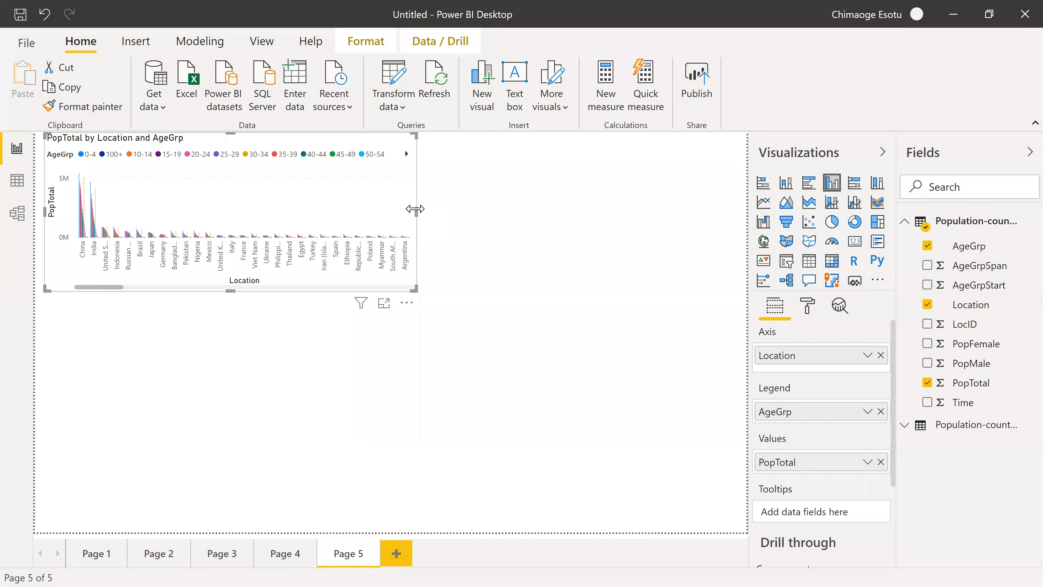
Enlarge the column chart to most of the page's width and move it down to the page's lower edge.
drag(415, 208, 665, 209)
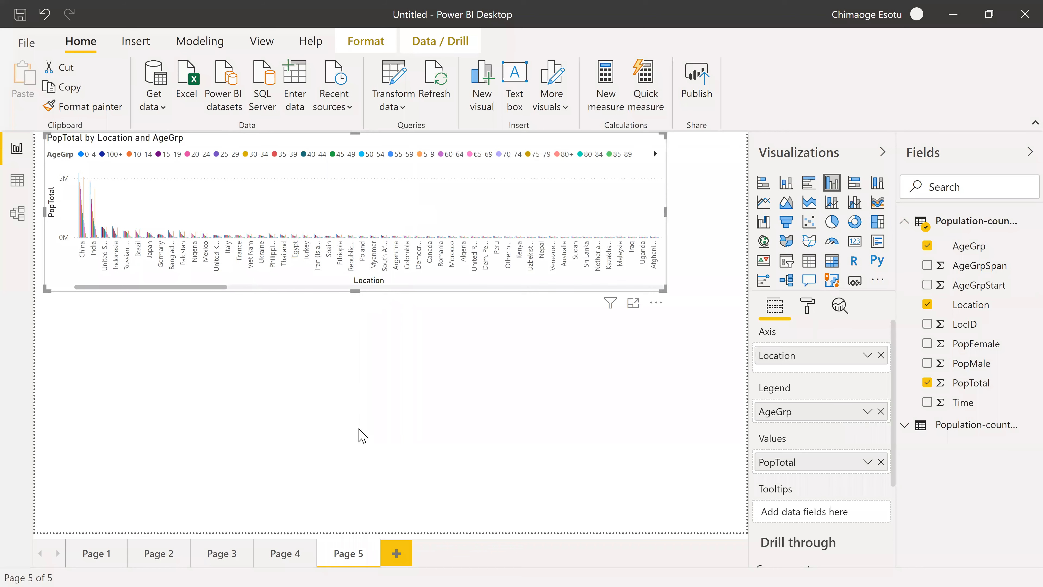
drag(355, 291, 359, 429)
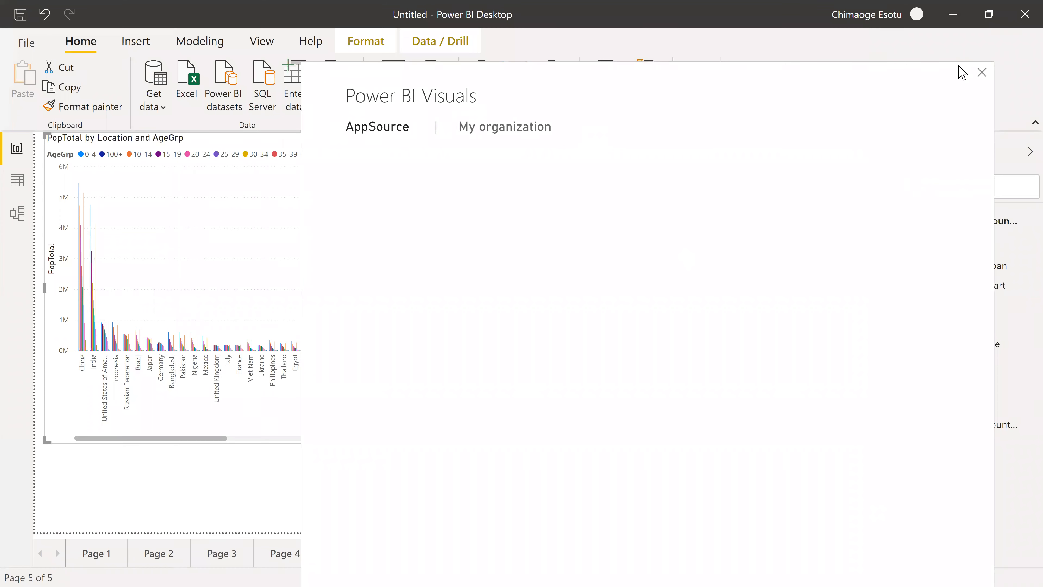
click(988, 83)
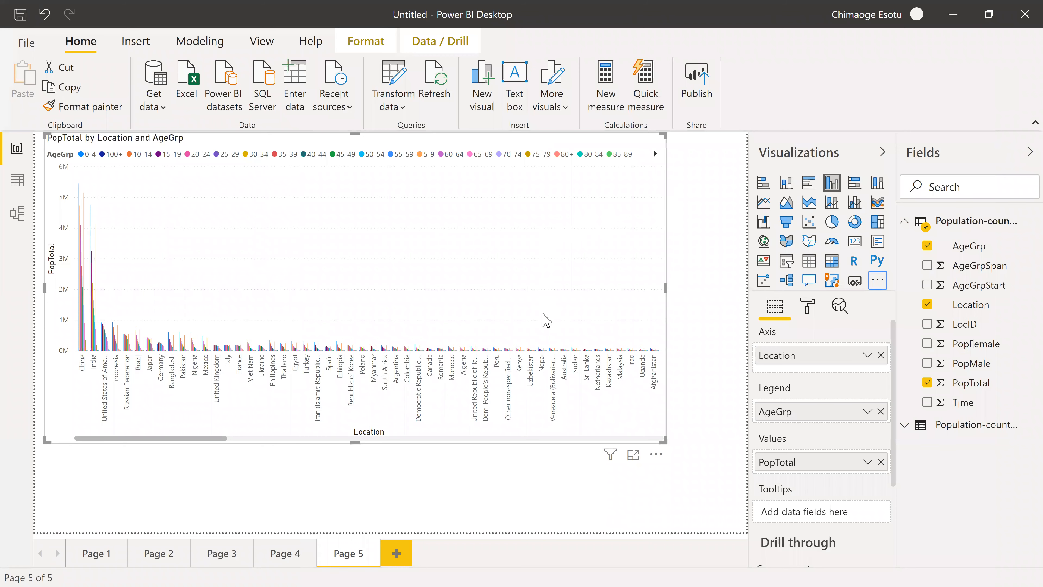
drag(654, 283, 809, 249)
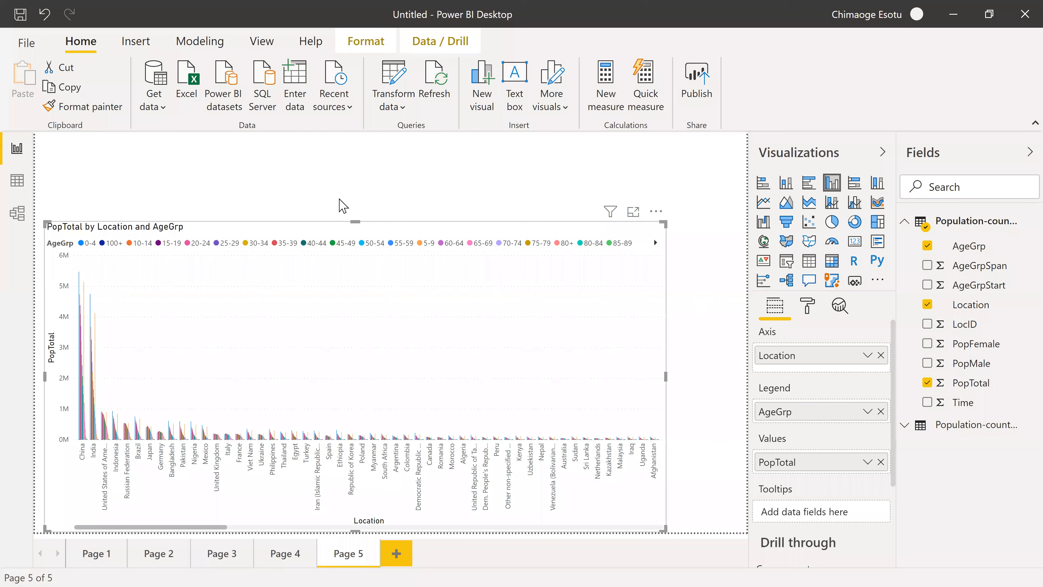
Add a Time slicer above the chart and turn it into a year list by setting the Time column's data type to Text.
click(348, 438)
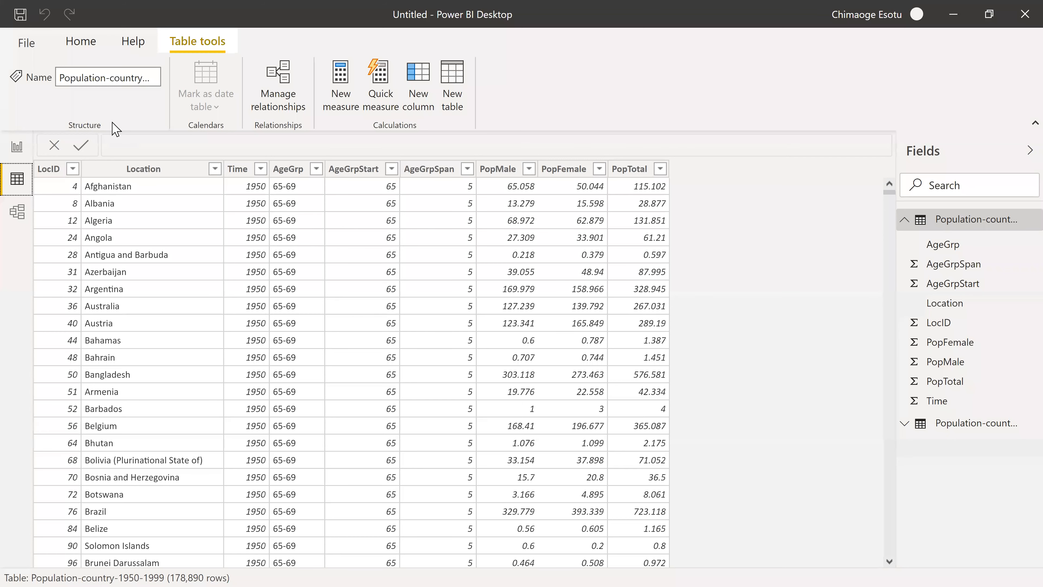
click(8, 150)
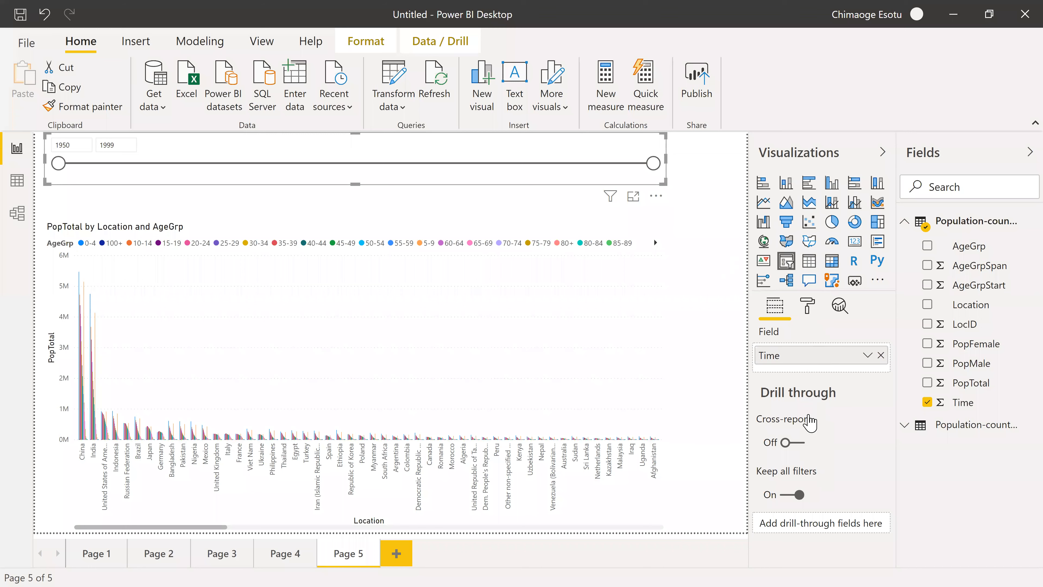
click(807, 307)
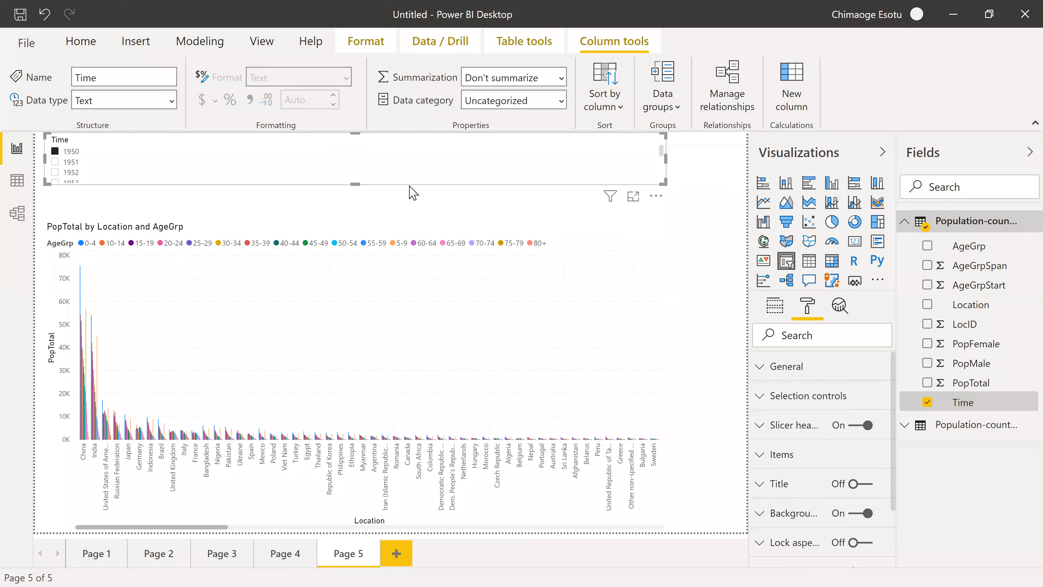
Arrange the tall Time slicer beside the narrowed column chart and filter the chart by single years, including 1952, 1954 and 1961.
click(51, 334)
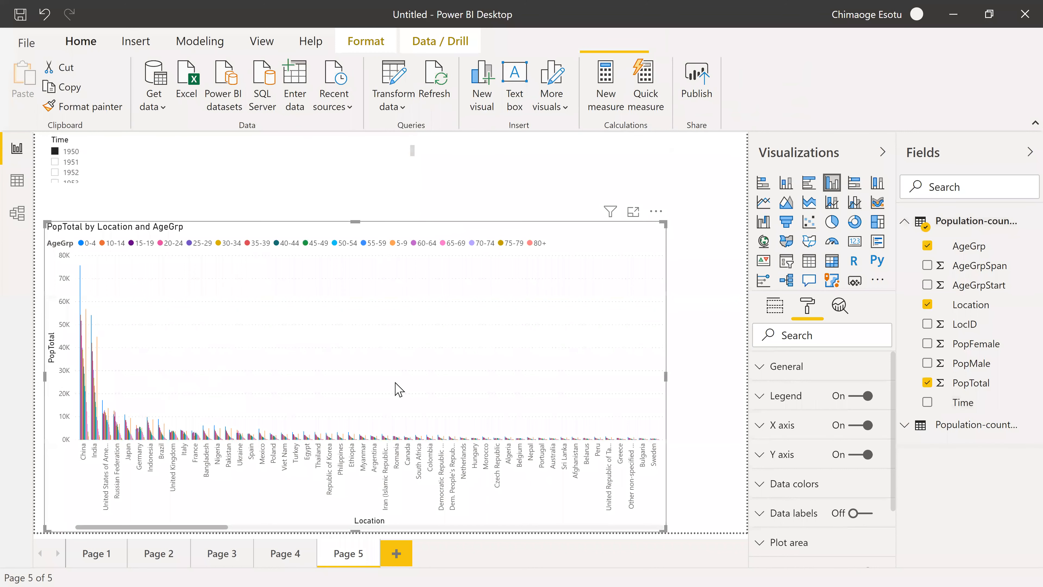
click(65, 162)
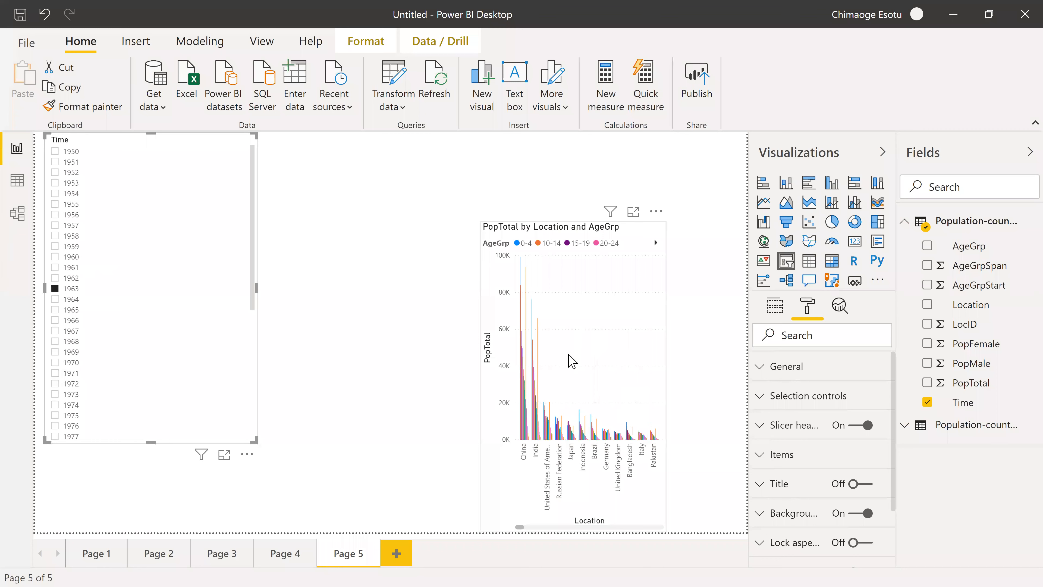
click(156, 172)
drag(188, 142, 180, 213)
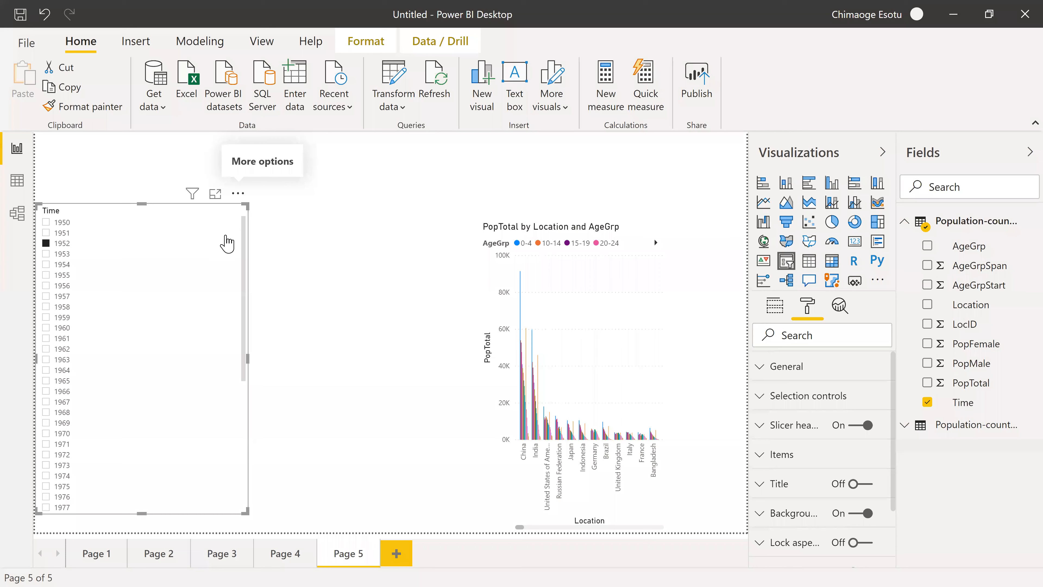
drag(481, 377, 372, 367)
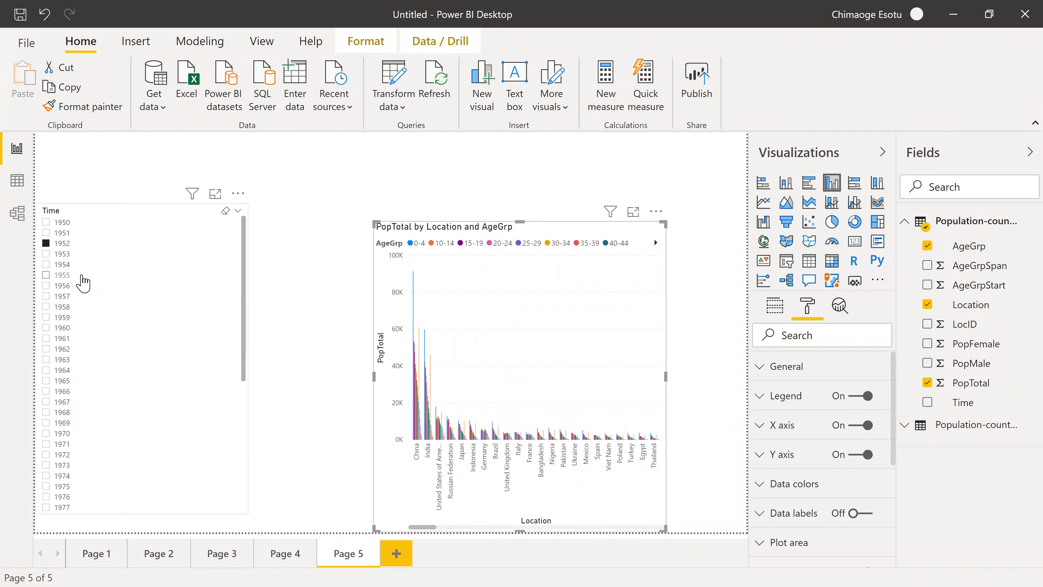
click(54, 265)
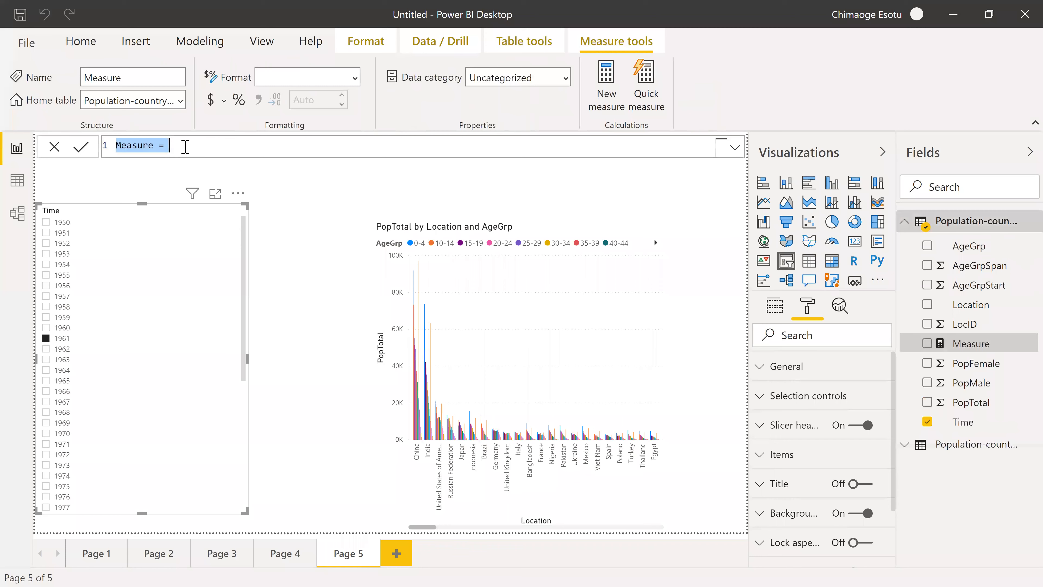
Create a new measure in the Population-country-1950-1999 table and name it title.
text(title =)
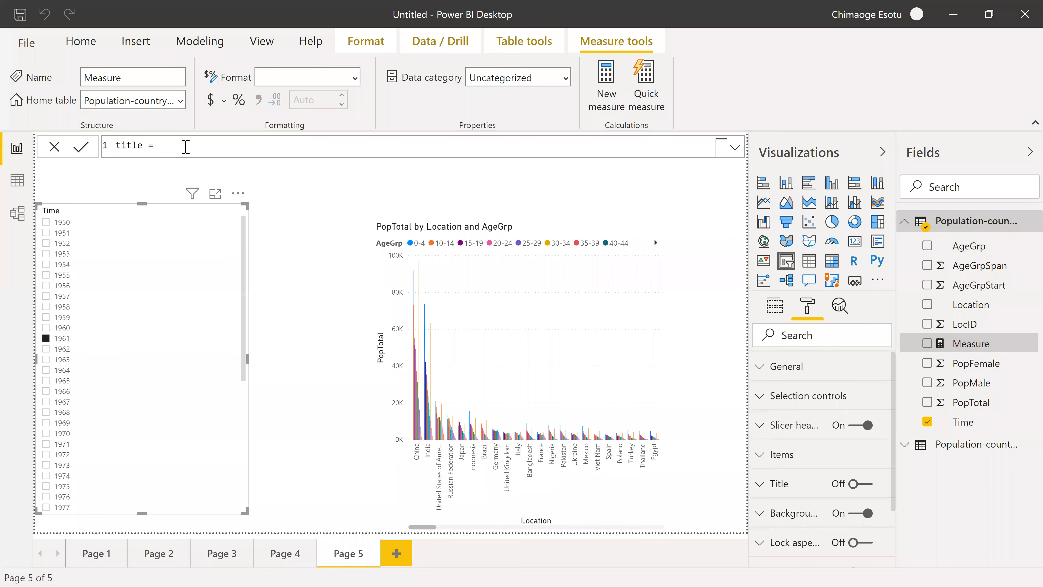
text(if)
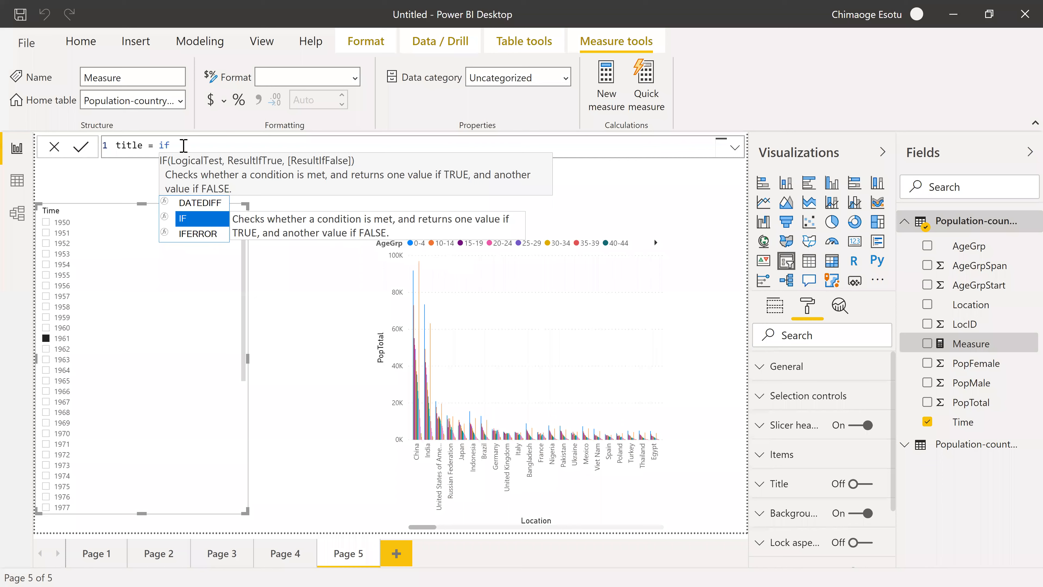
text(s)
key(BackSpace)
text(f)
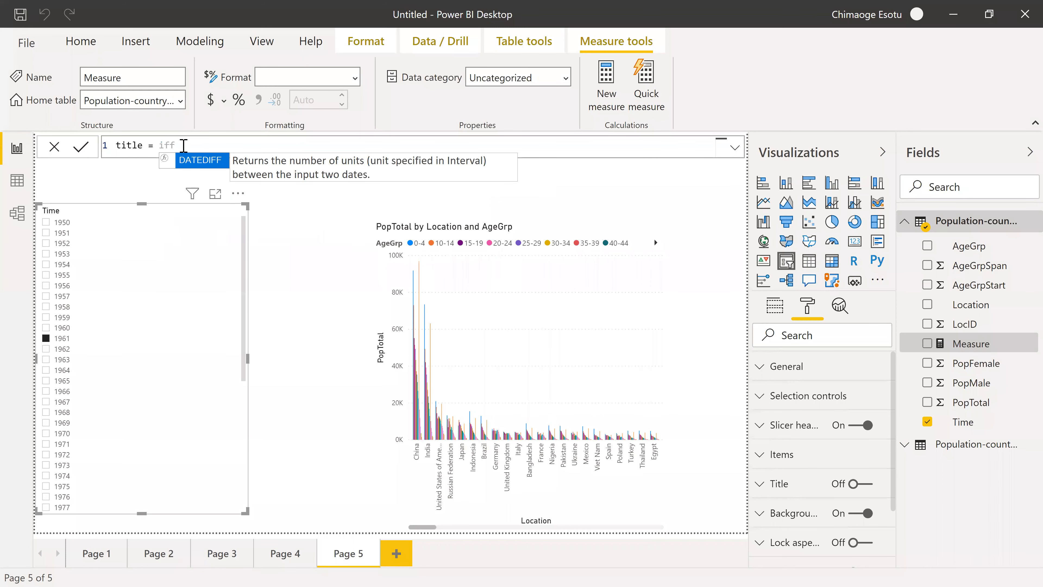
key(BackSpace)
key(BackSpace)
key(BackSpace)
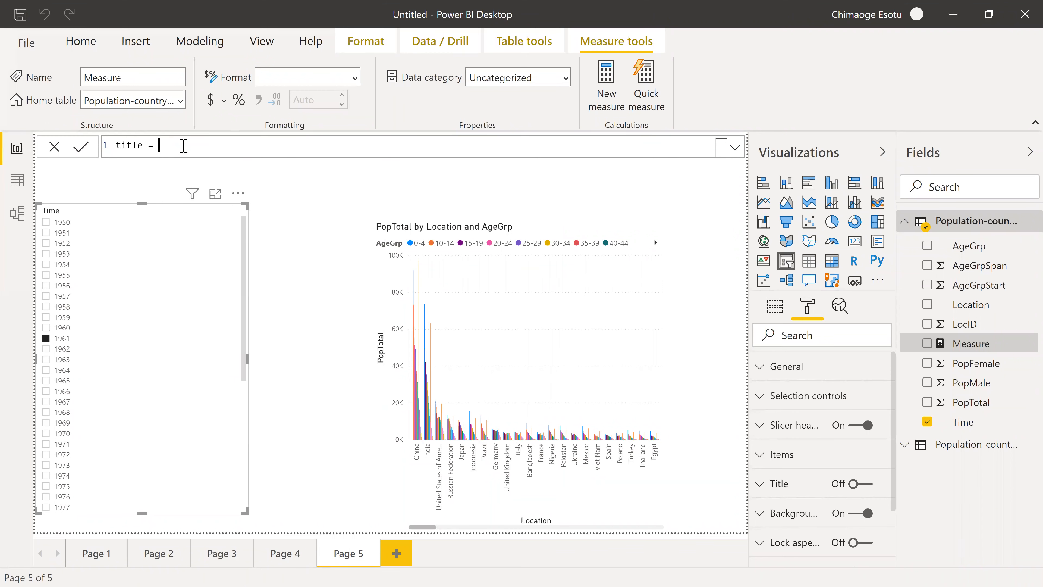
text(i)
key(BackSpace)
Begin the title measure's expression with the quoted text "population".
text(population")
key(ctrl+shift+Left)
text(")
key(Right)
key(Right)
click(222, 153)
Concatenate the SELECTEDVALUE function to the text with & and extend the text to "population of ".
text(&)
text(sel)
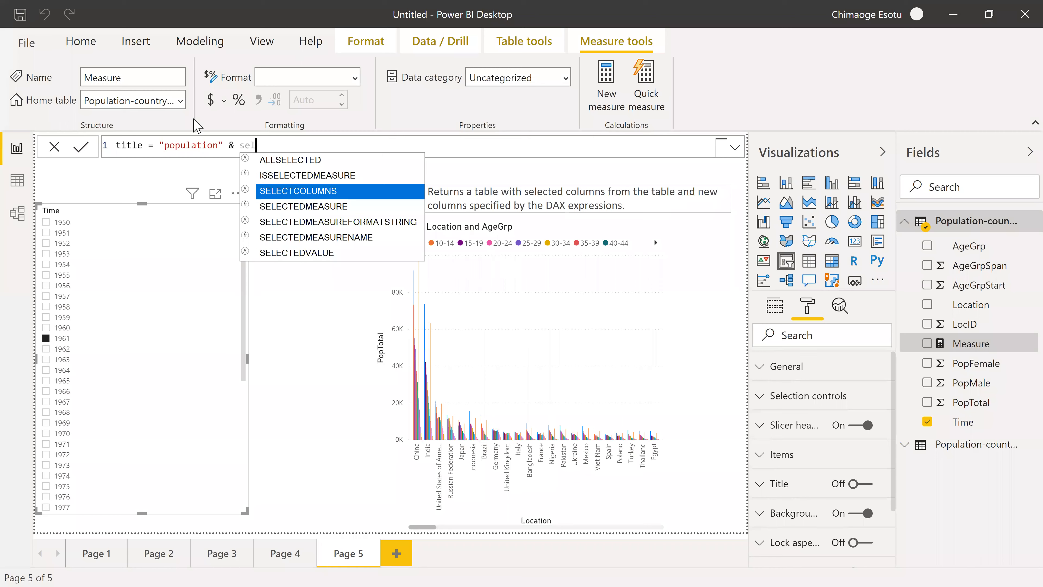
click(336, 254)
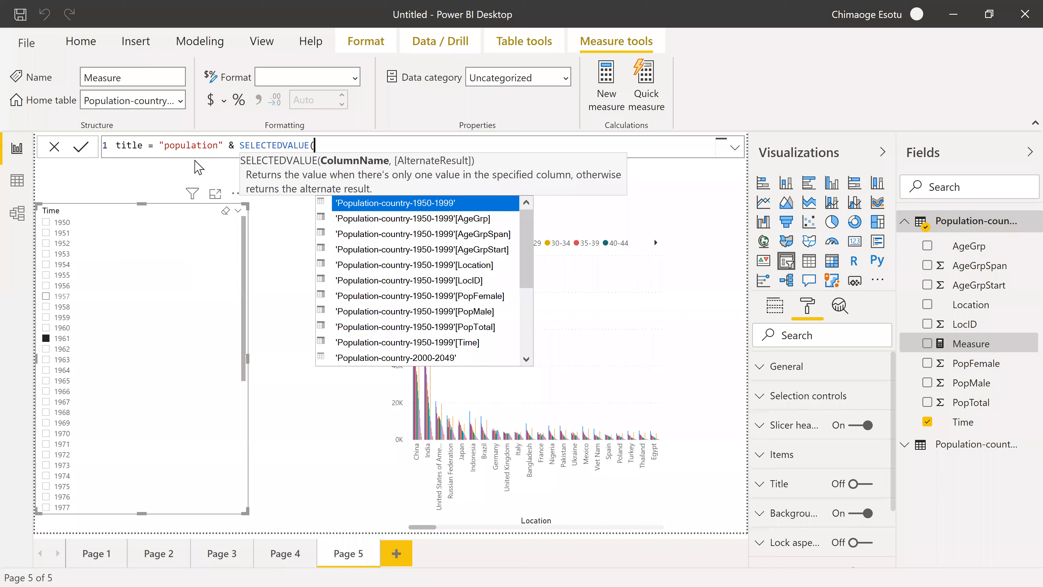
click(219, 145)
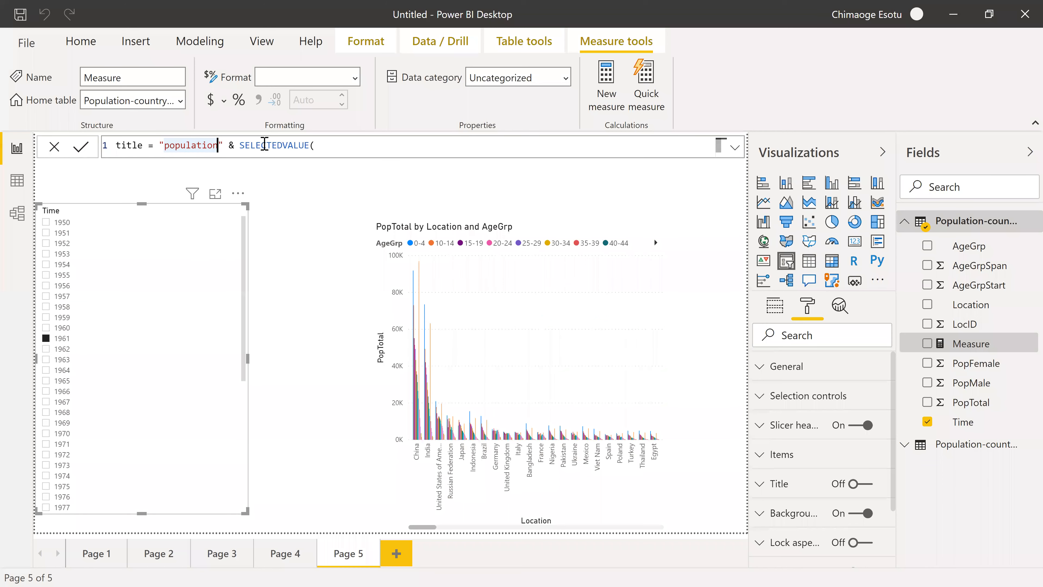
text(of)
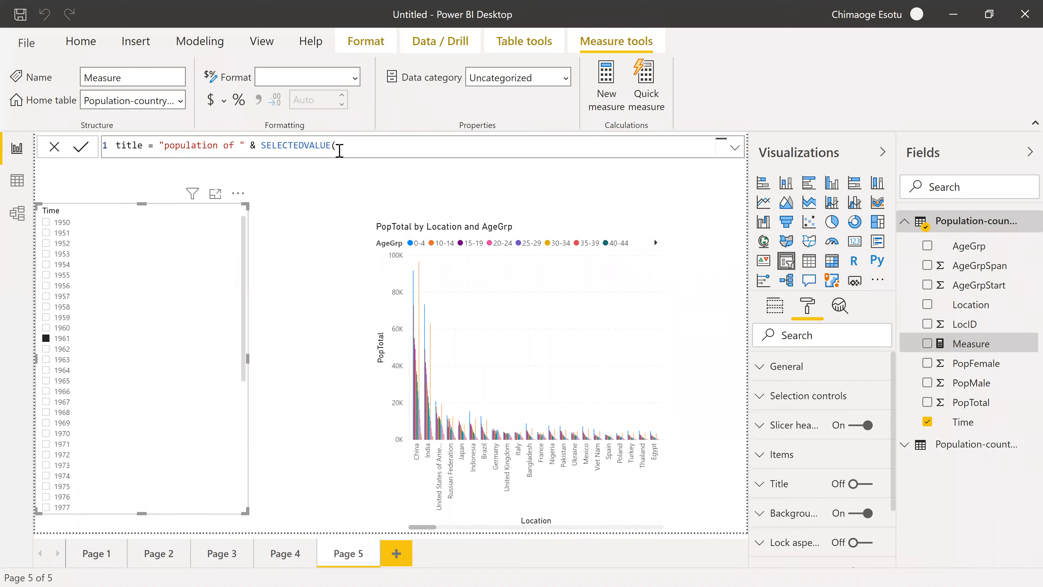
Re-enter the SELECTEDVALUE function and give it the column 'Population-country-1950-1999'[Time].
double_click(326, 145)
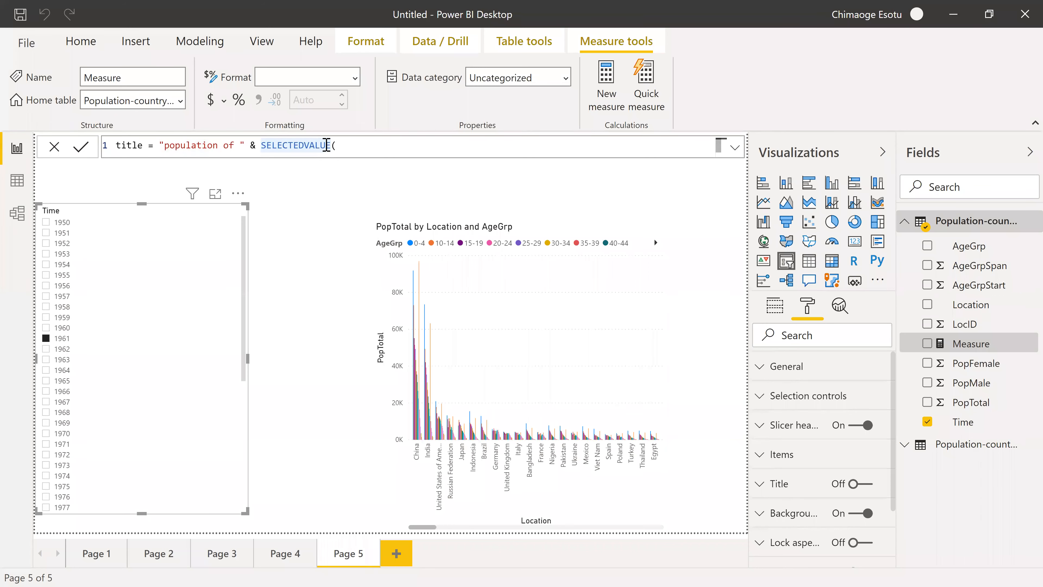
key(BackSpace)
key(BackSpace)
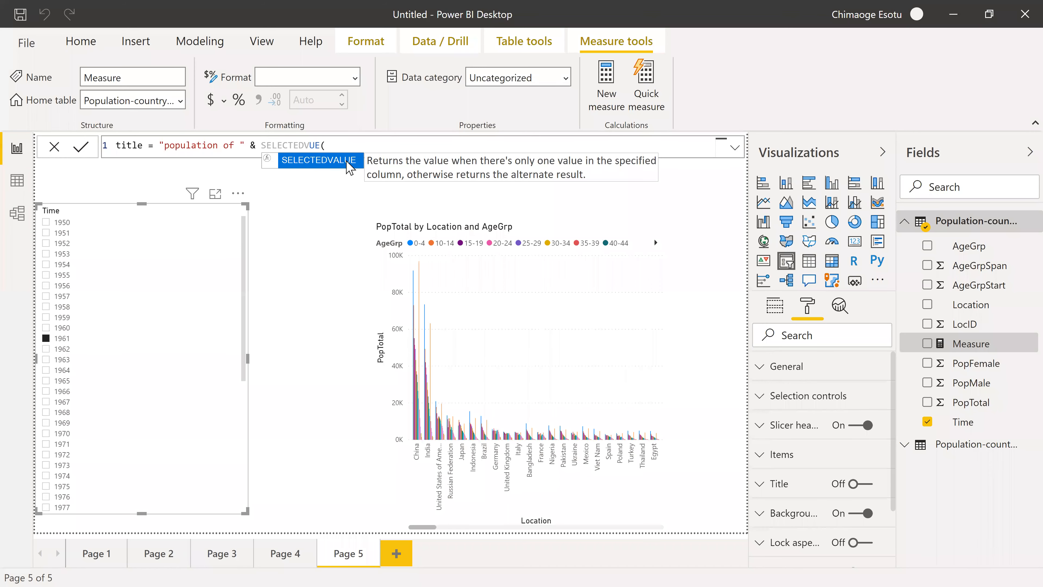
key(Tab)
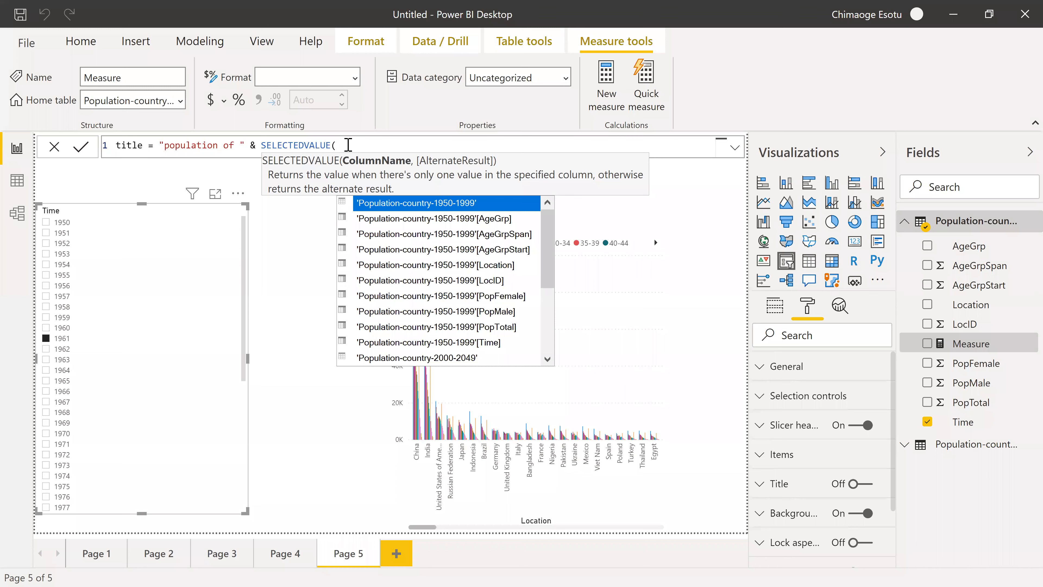
text(po)
click(454, 342)
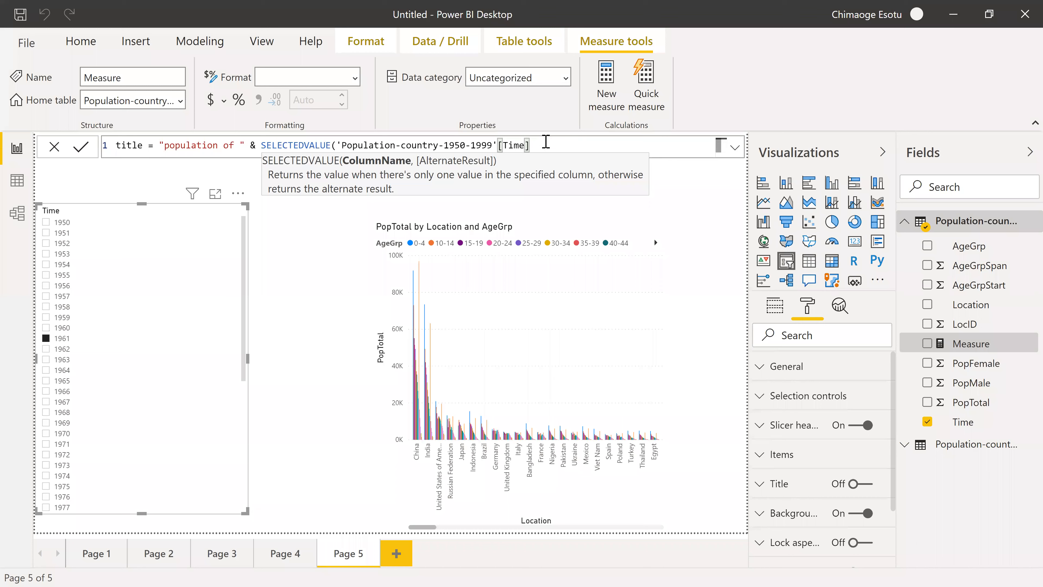
Add the alternate result "Popualtion" to the SELECTEDVALUE function, close its parenthesis and commit the title measure.
text(,)
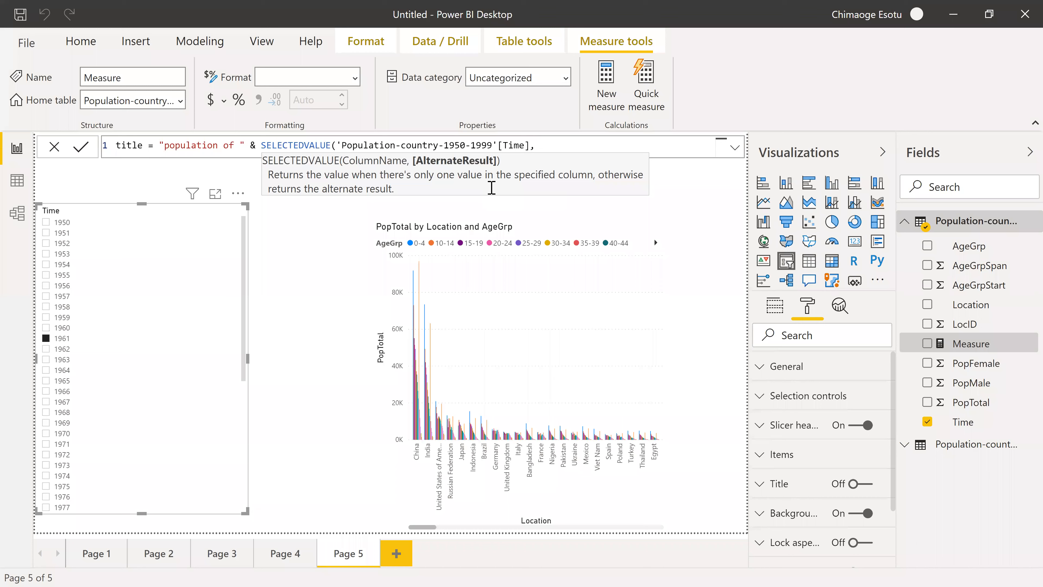
text( Popualtion")
key(Left)
key(Left)
key(Left)
key(Left)
key(Left)
key(Left)
key(Left)
key(Left)
key(Left)
key(Left)
key(Left)
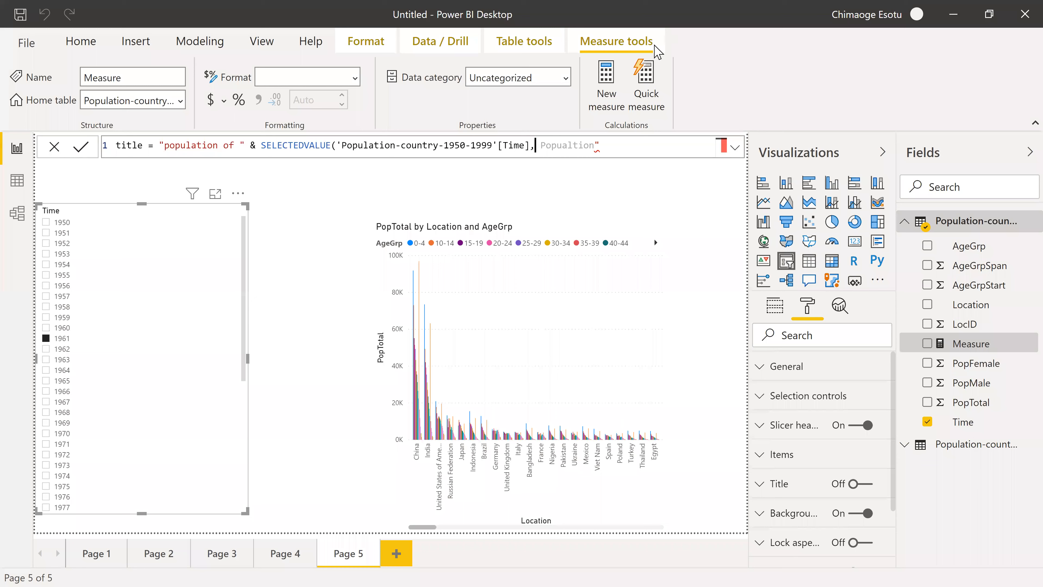
key(Right)
text(")
click(626, 143)
click(79, 151)
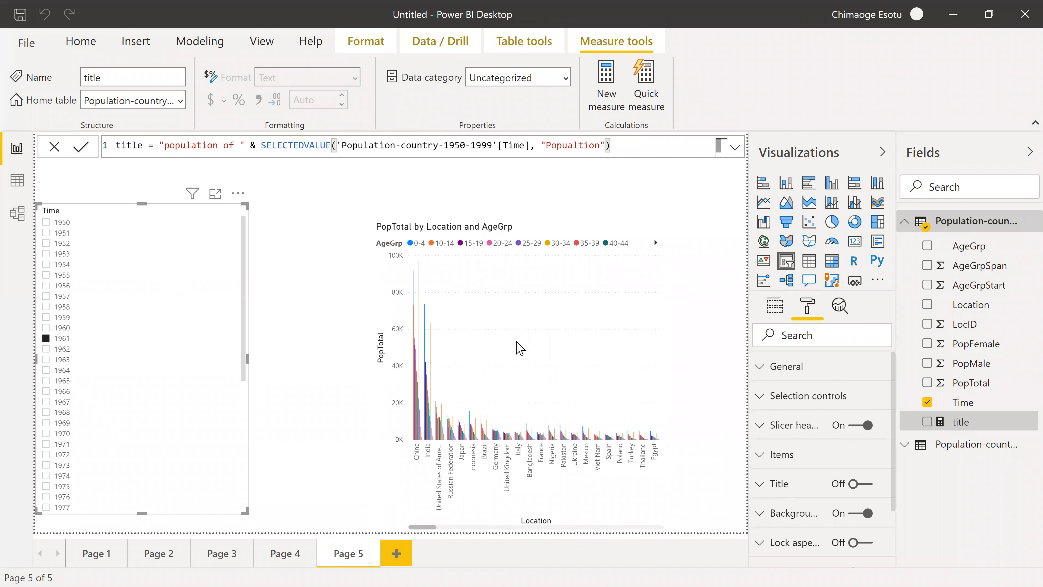
Set the column chart's title text conditionally by field value, based on the title measure in Population-country-1950-1999.
click(617, 315)
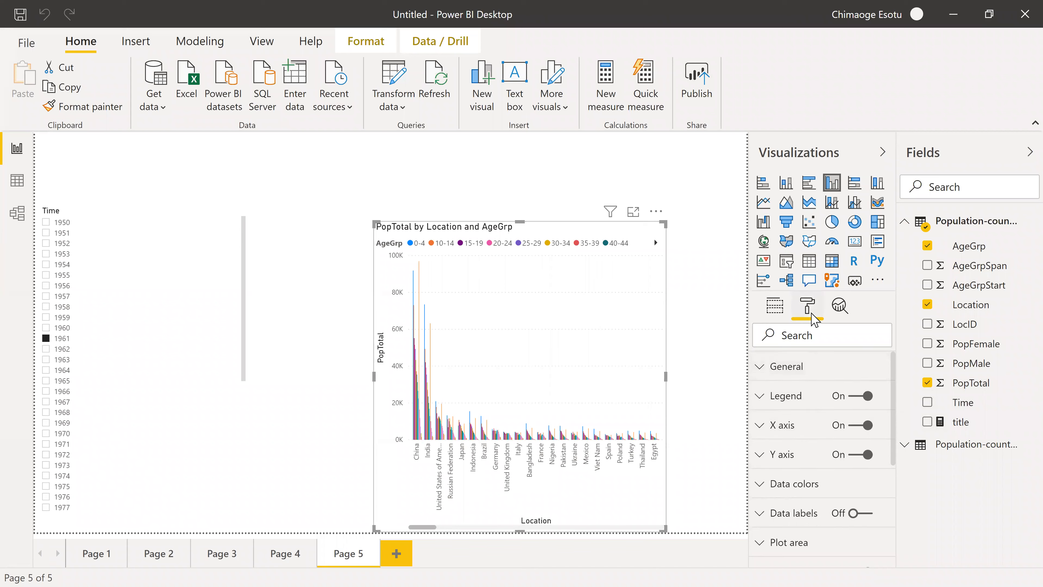
scroll(786, 469, down, 1)
scroll(784, 458, down, 3)
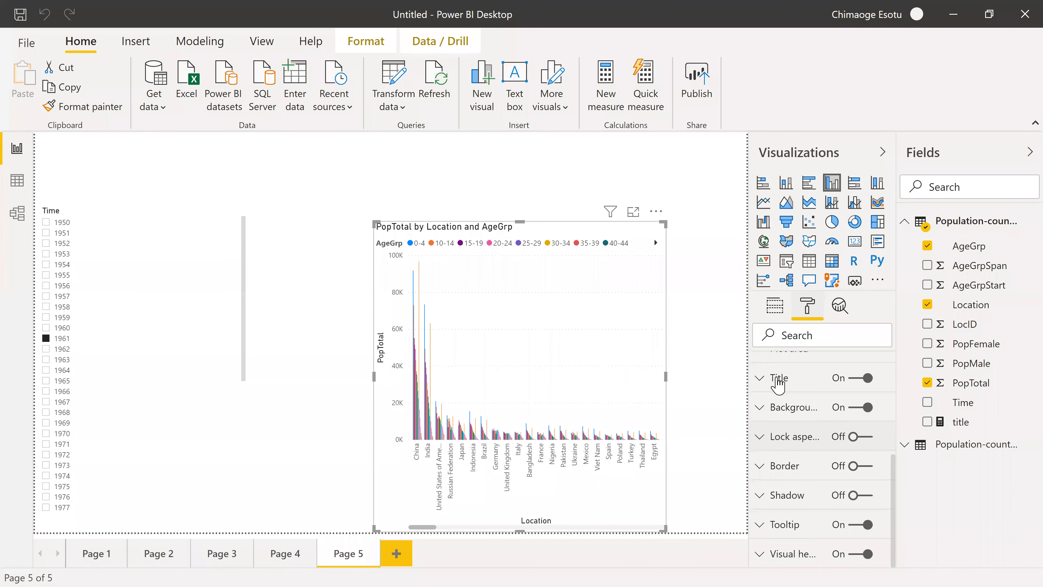
click(778, 379)
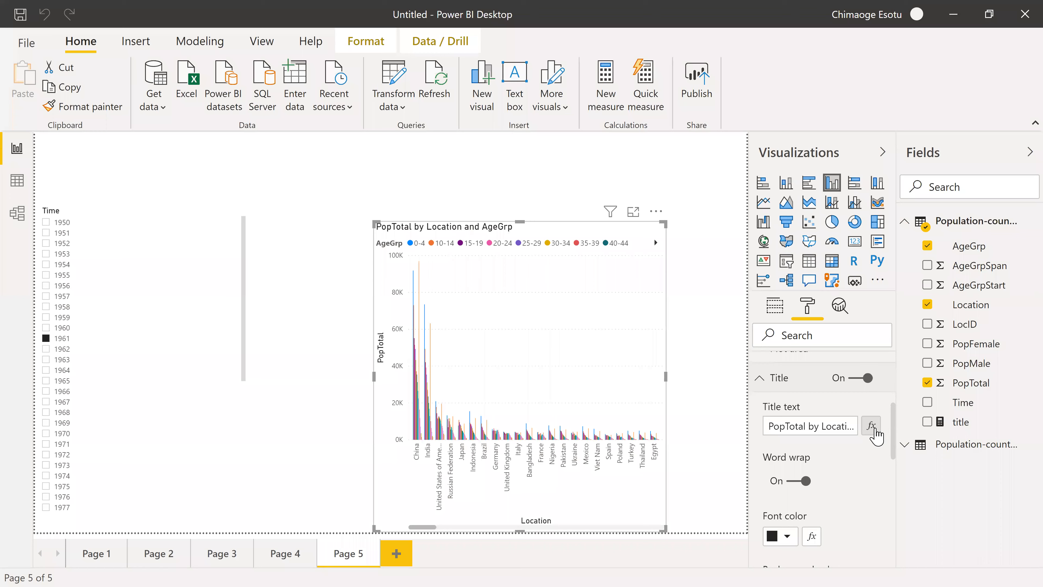
click(872, 426)
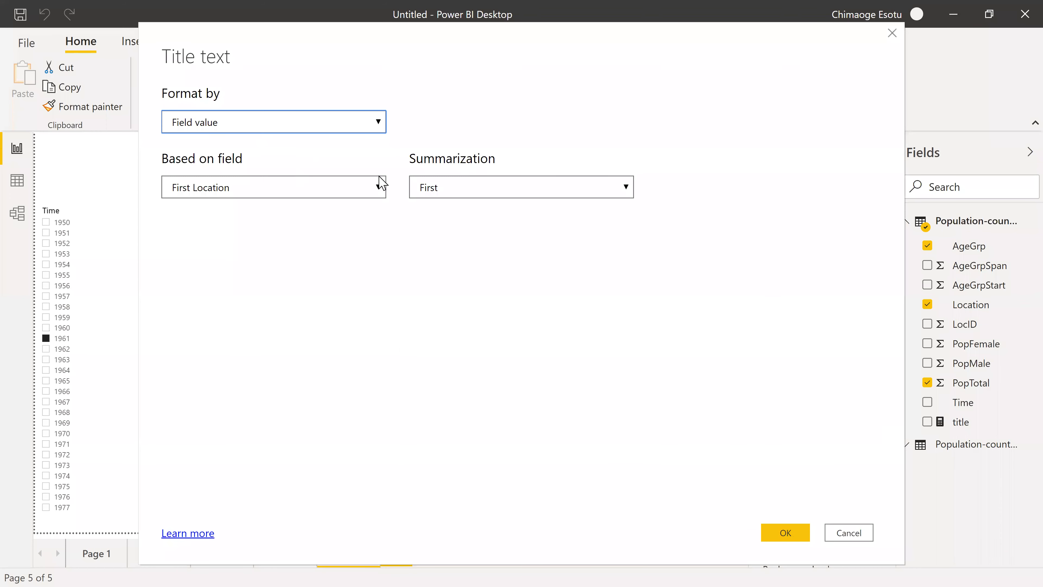
click(381, 190)
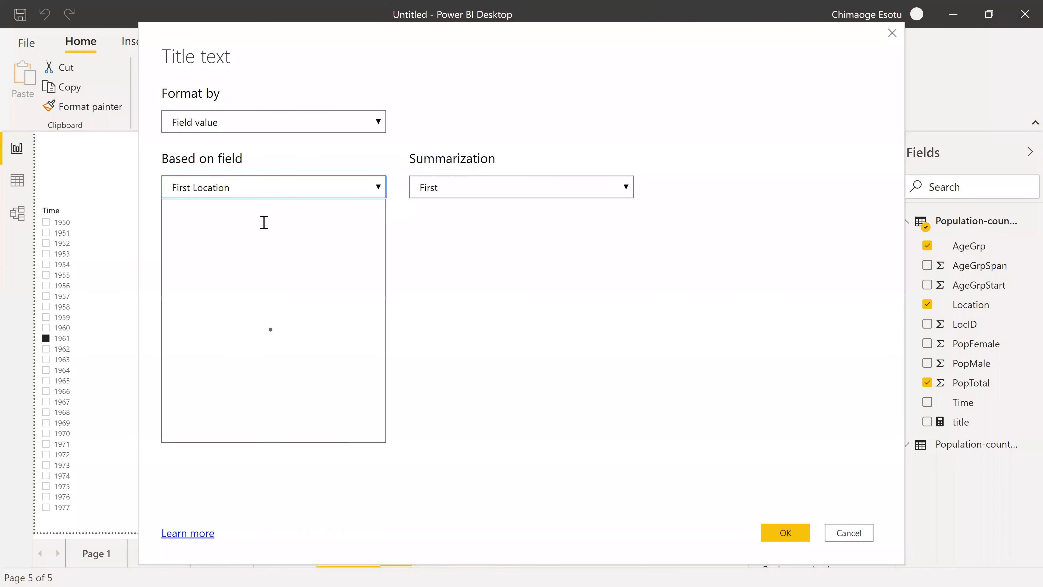
text(t)
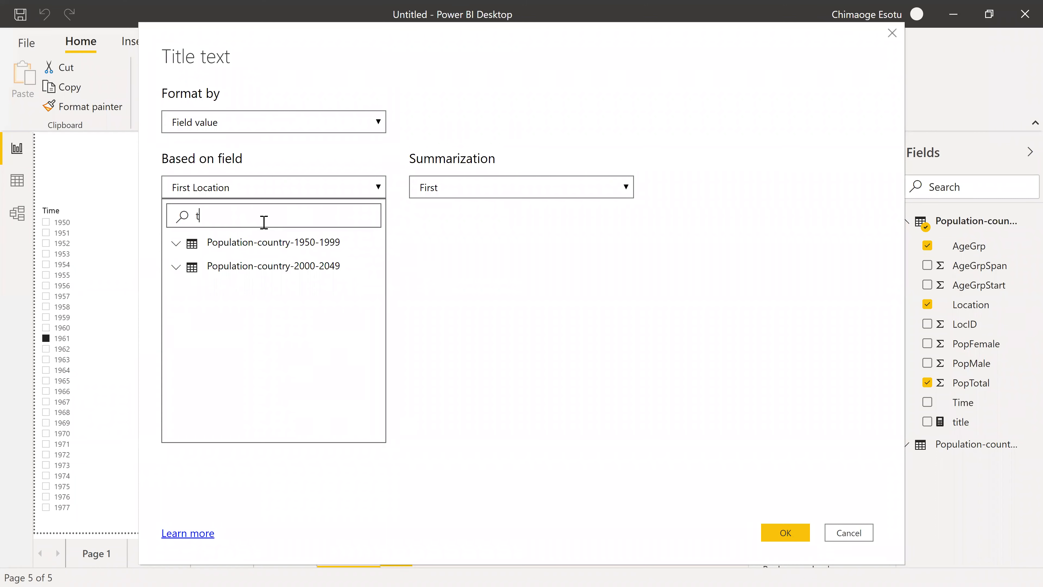
text(it)
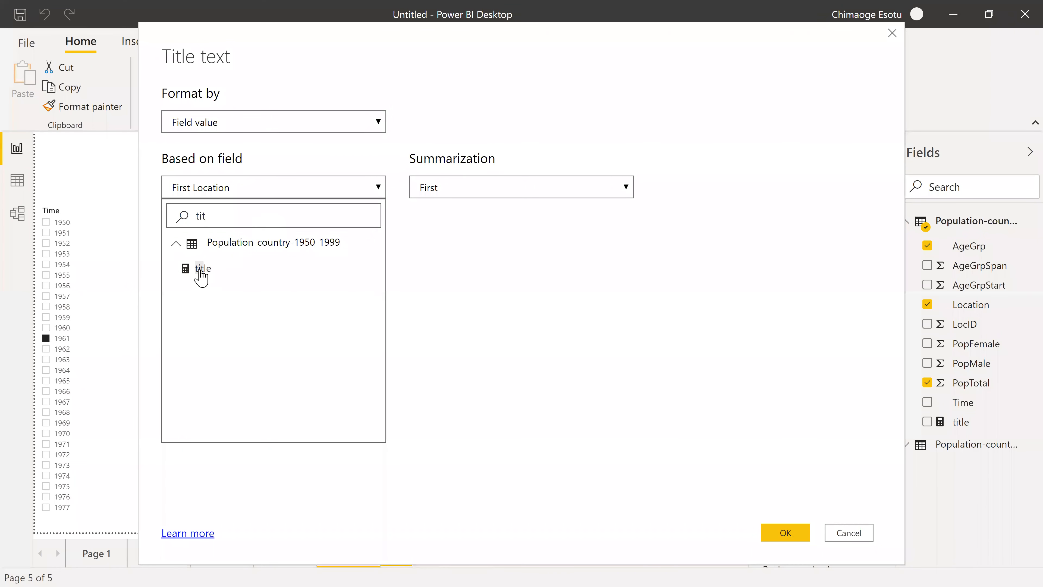
click(201, 271)
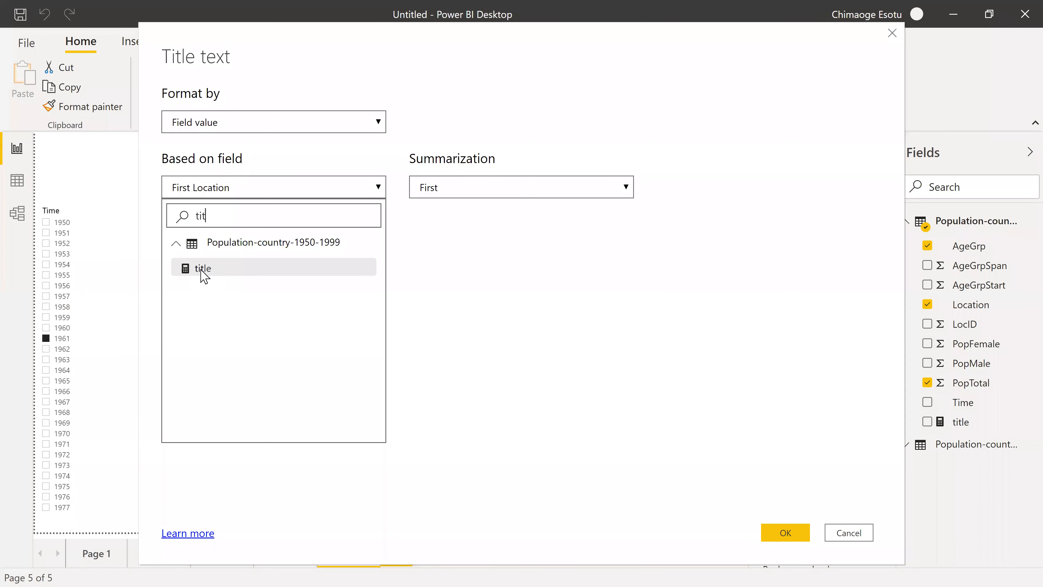
click(794, 534)
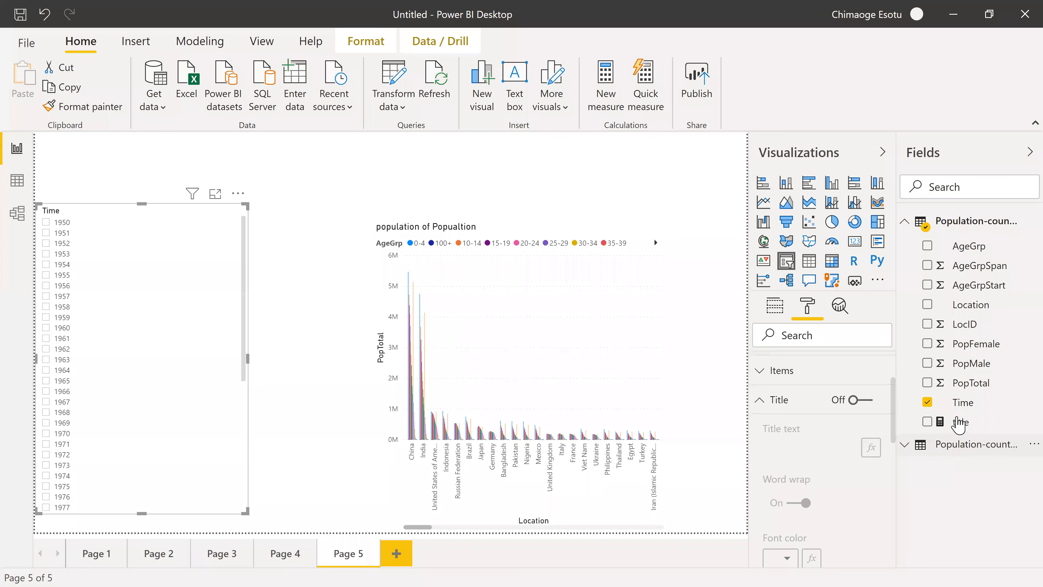
Edit the title measure so SELECTEDVALUE's alternate result is an empty string "" and commit the formula.
double_click(959, 423)
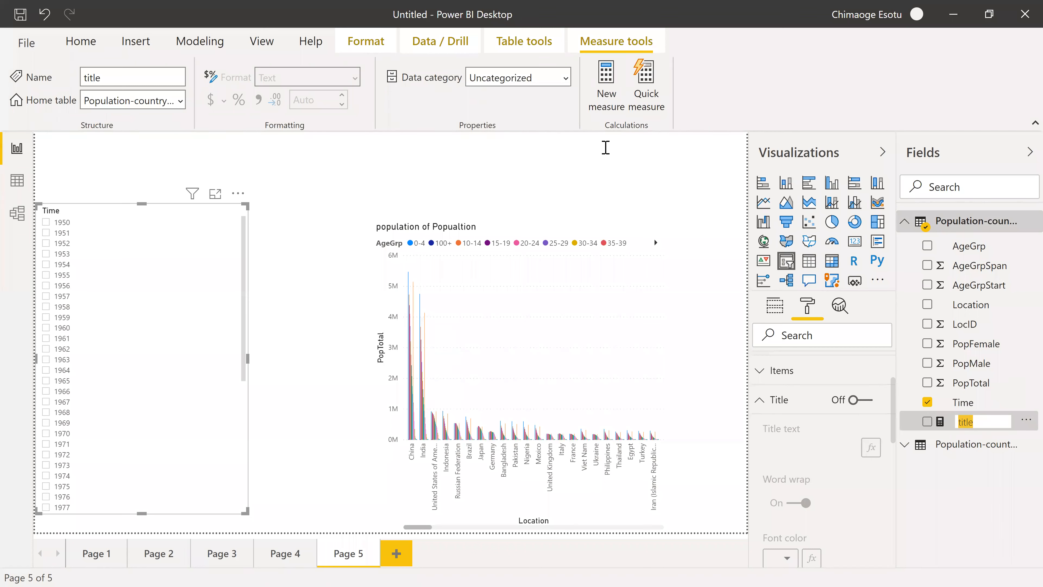
click(604, 147)
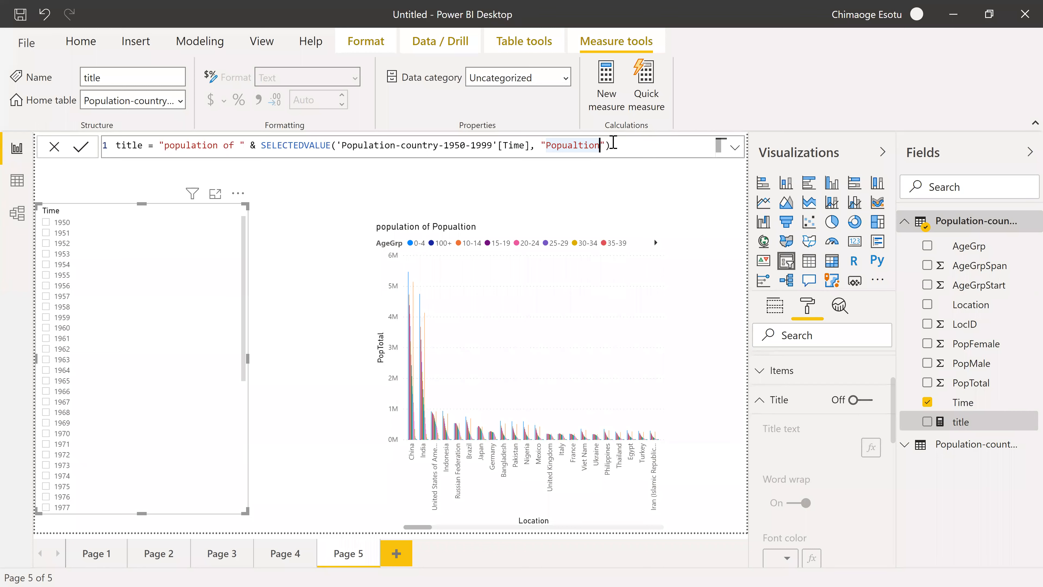
key(BackSpace)
key(BackSpace)
key(BackSpace)
key(BackSpace)
key(BackSpace)
key(BackSpace)
key(BackSpace)
key(BackSpace)
key(BackSpace)
key(BackSpace)
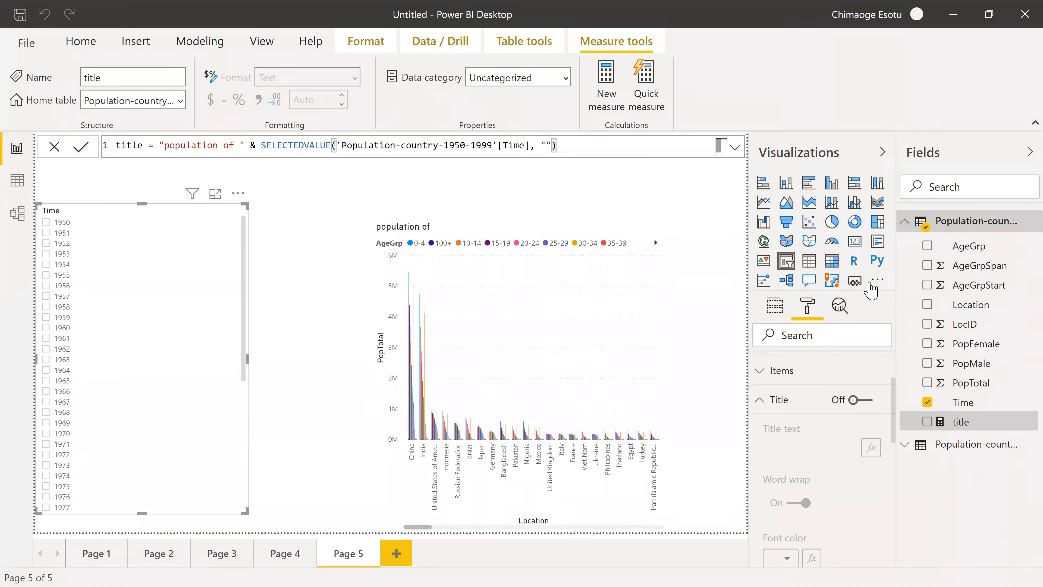
Open the Get more visuals gallery for adding custom visuals to the report.
click(872, 281)
click(892, 298)
click(875, 281)
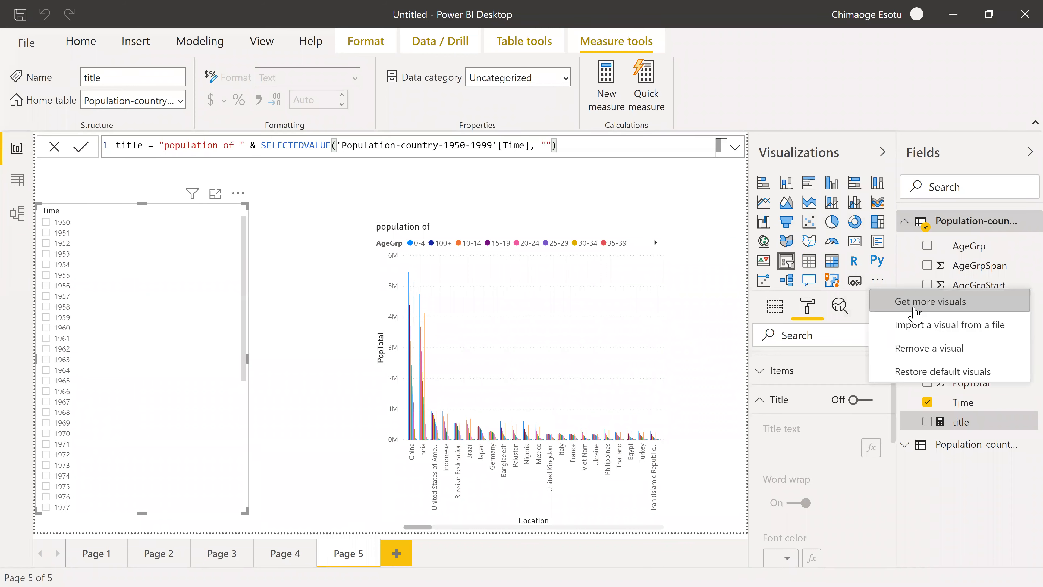
click(909, 299)
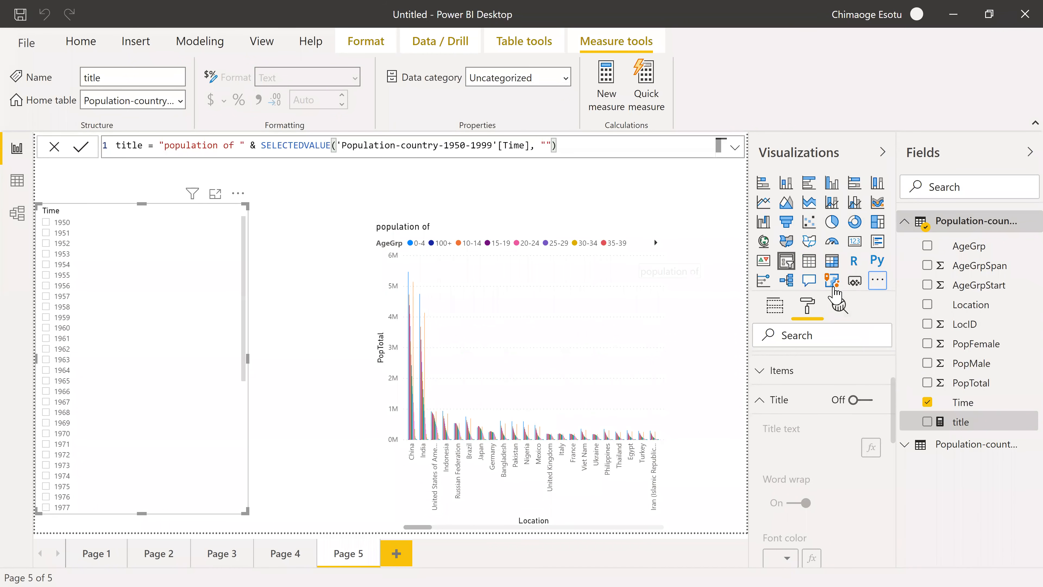